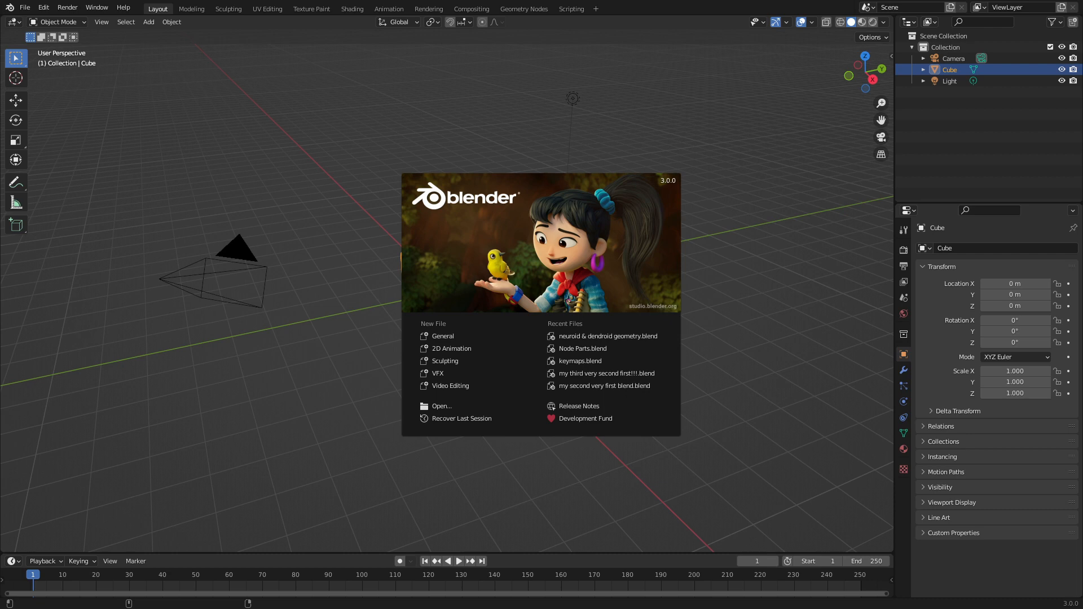
Step: Dismiss the splash screen and review the keymap settings in the Preferences
click(276, 122)
scroll(448, 310, up, 5)
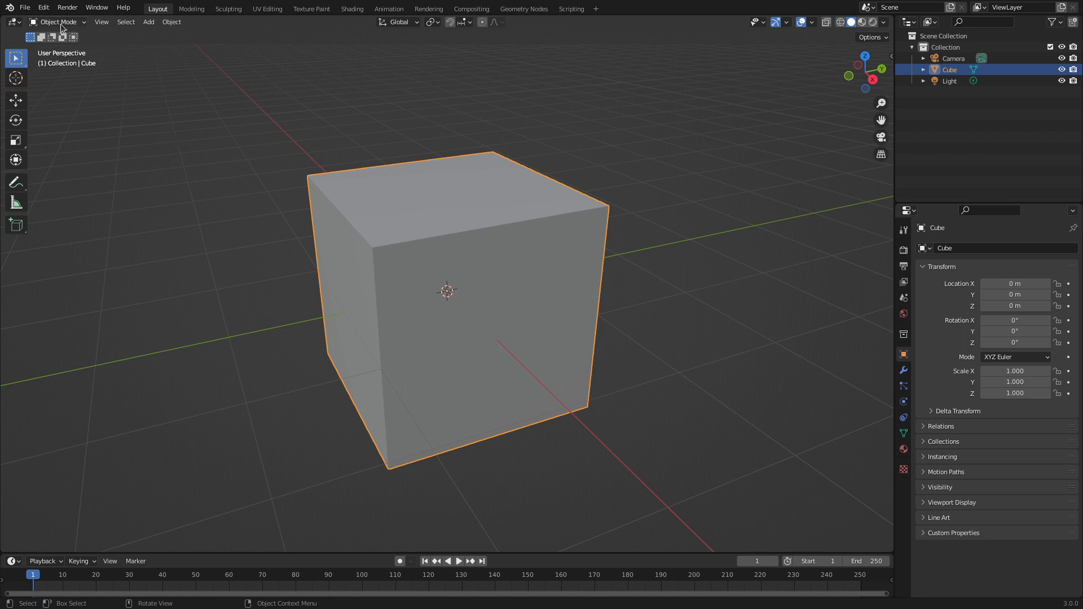
click(45, 10)
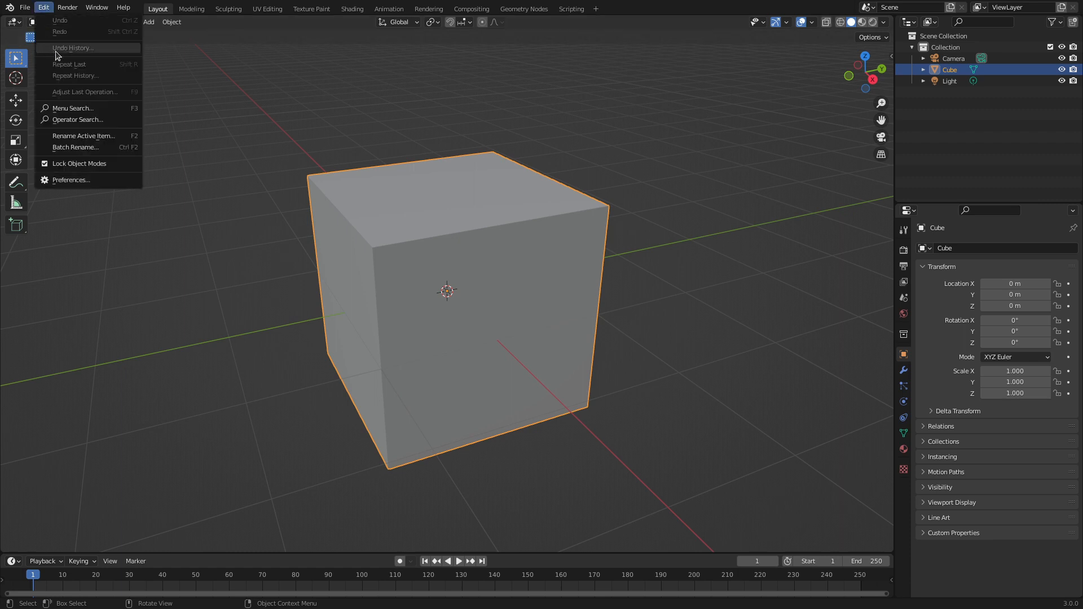
click(69, 179)
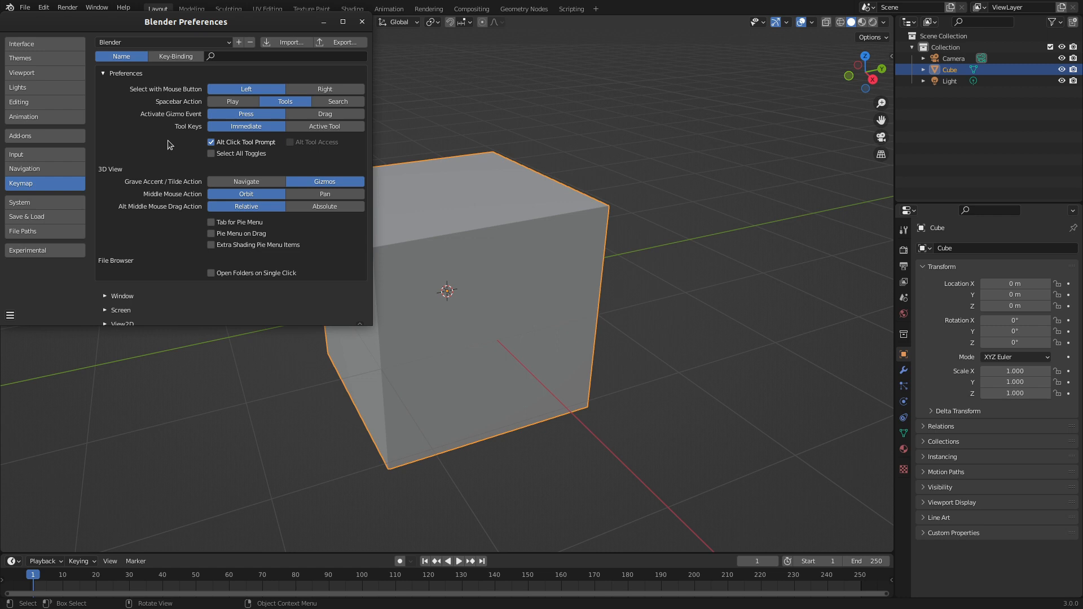
click(165, 332)
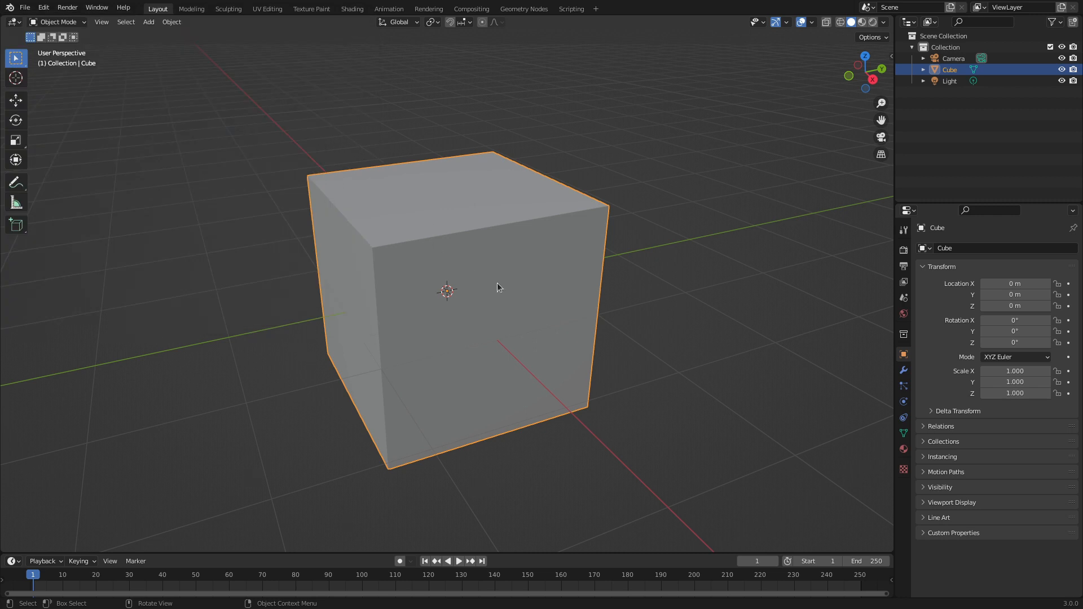
Step: Examine the default cube from the front, right, top, back, left and bottom orthographic views
middle_drag(496, 282, 469, 270)
scroll(469, 270, up, 2)
scroll(469, 270, down, 2)
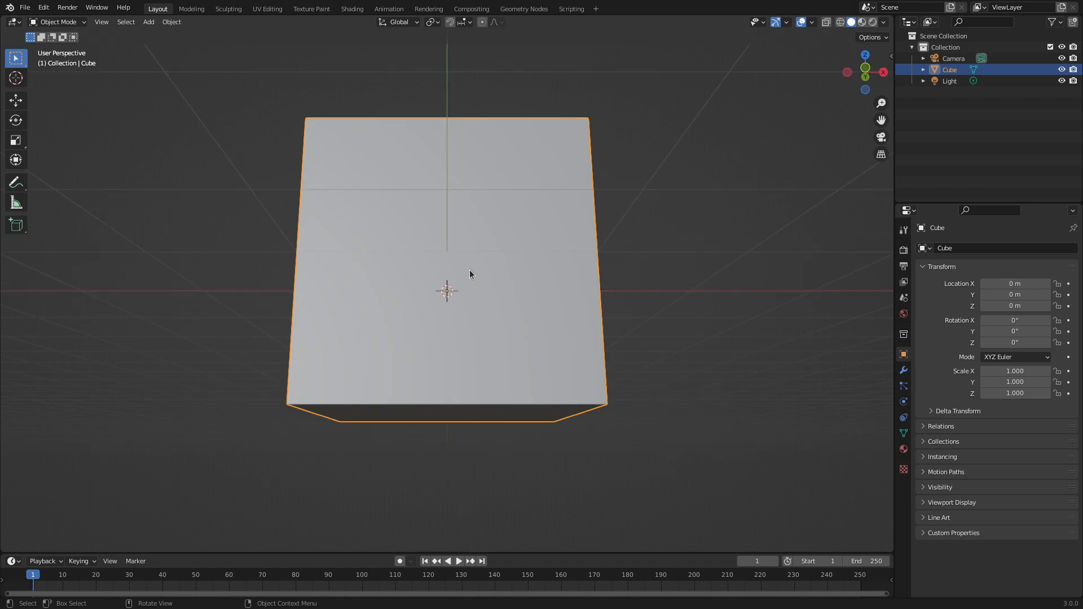
key(KP_1)
scroll(469, 269, up, 2)
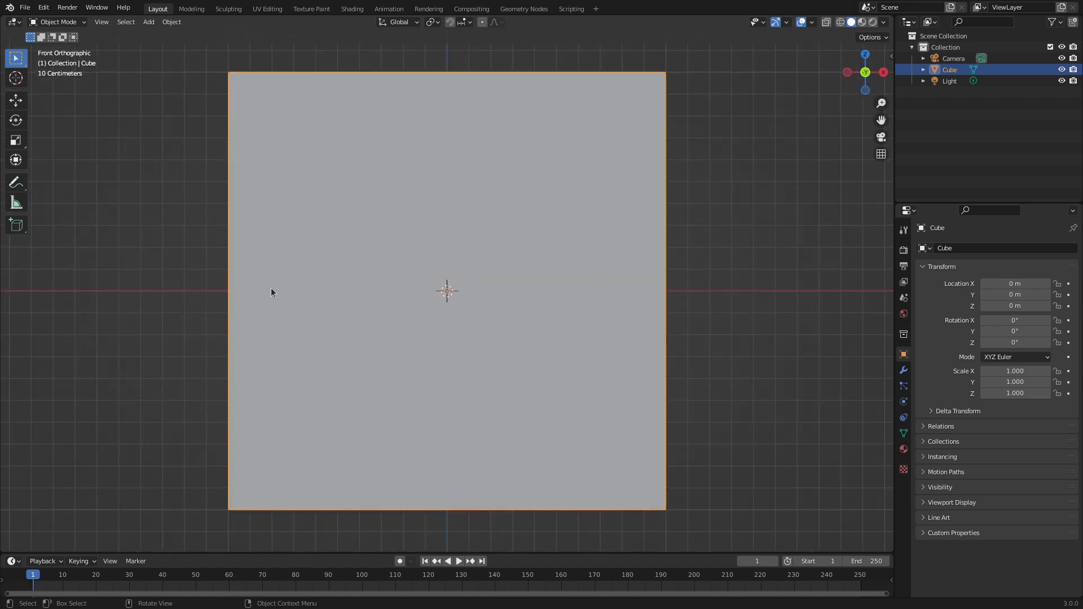
scroll(270, 293, down, 3)
middle_drag(270, 292, 378, 313)
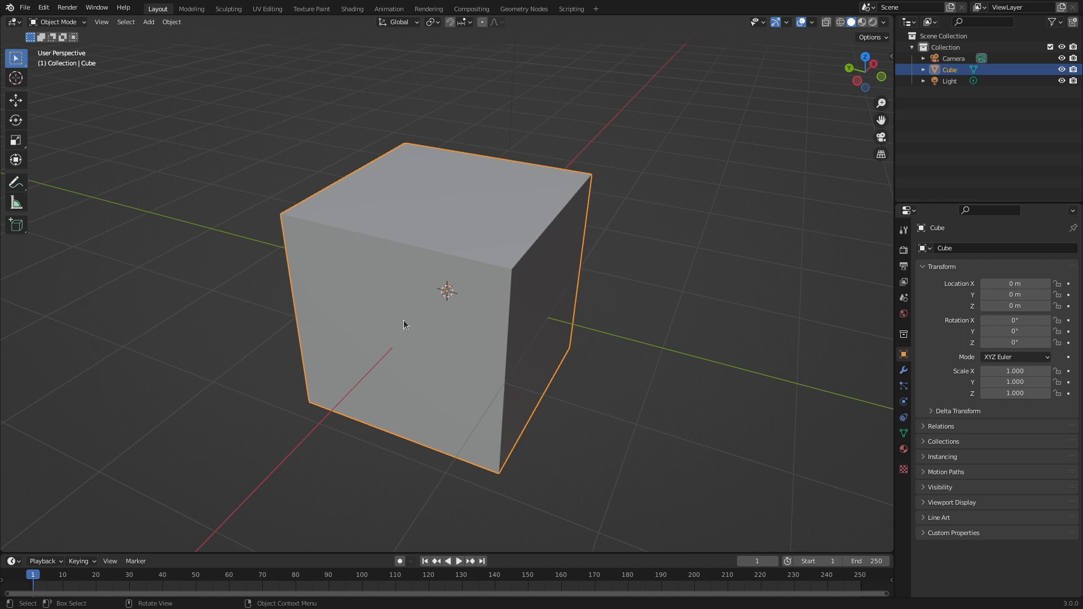
key(KP_1)
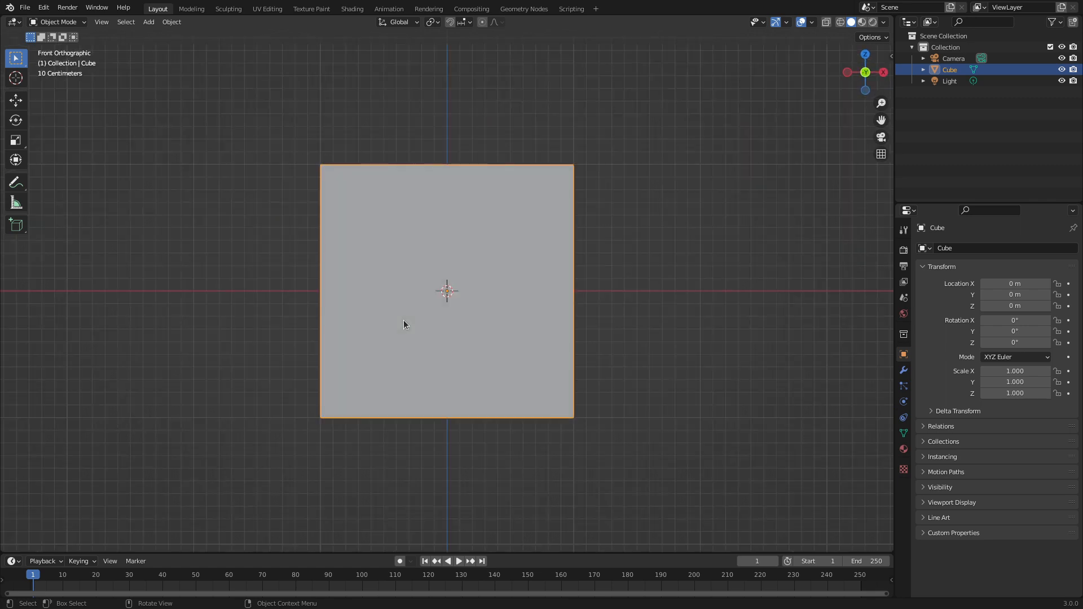
key(KP_3)
key(KP_7)
key(ctrl)
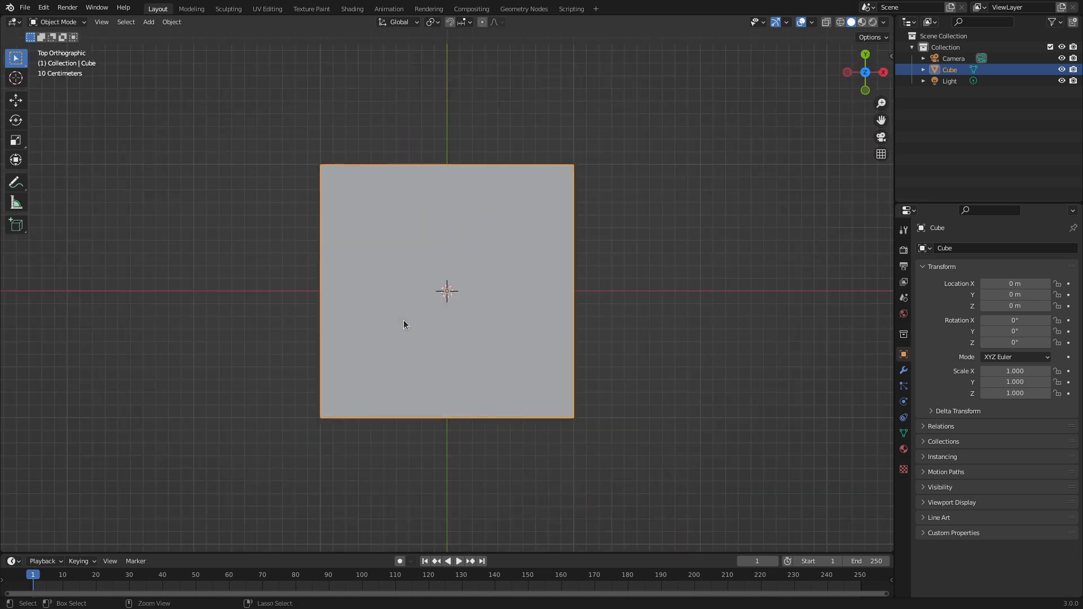
key(ctrl+KP_1)
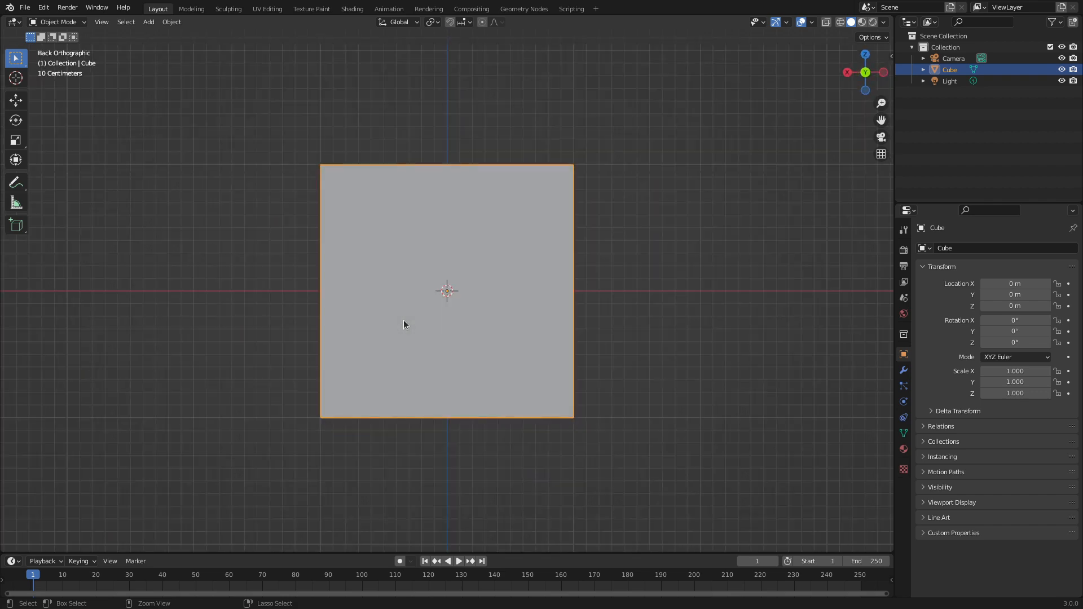
key(ctrl+KP_3)
key(ctrl+KP_7)
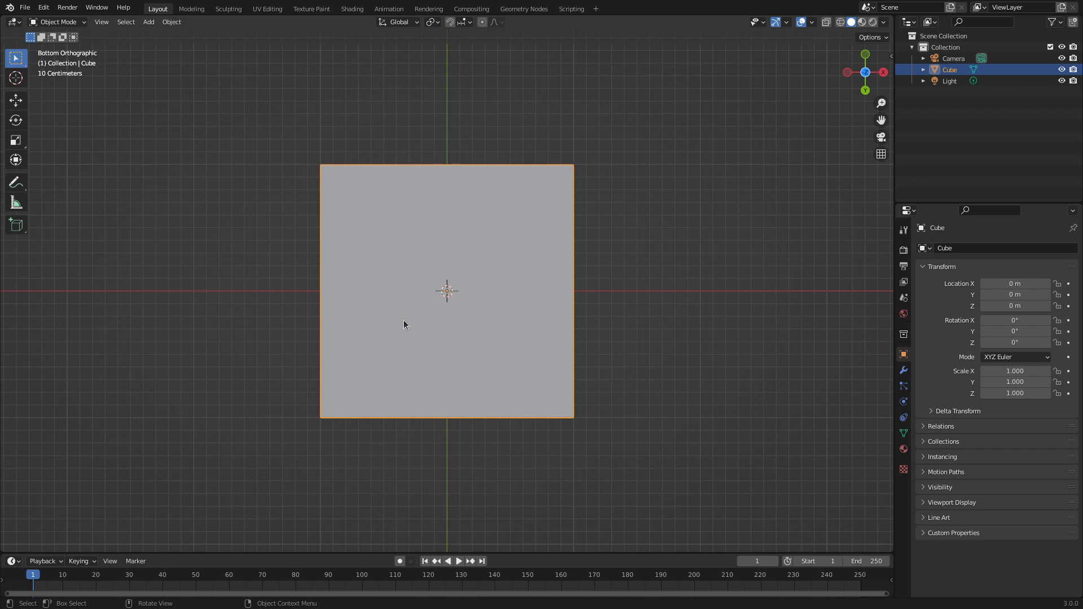
Step: In Edit Mode, add seven evenly spaced vertical loop cuts to the cube from the front orthographic view
key(KP_1)
scroll(451, 299, up, 2)
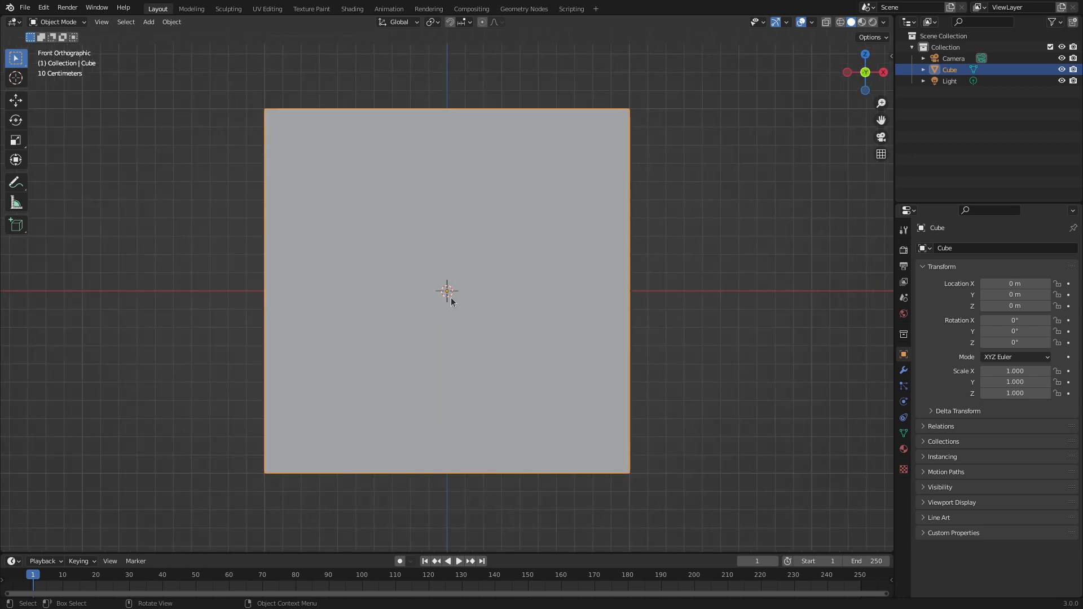
scroll(451, 300, up, 1)
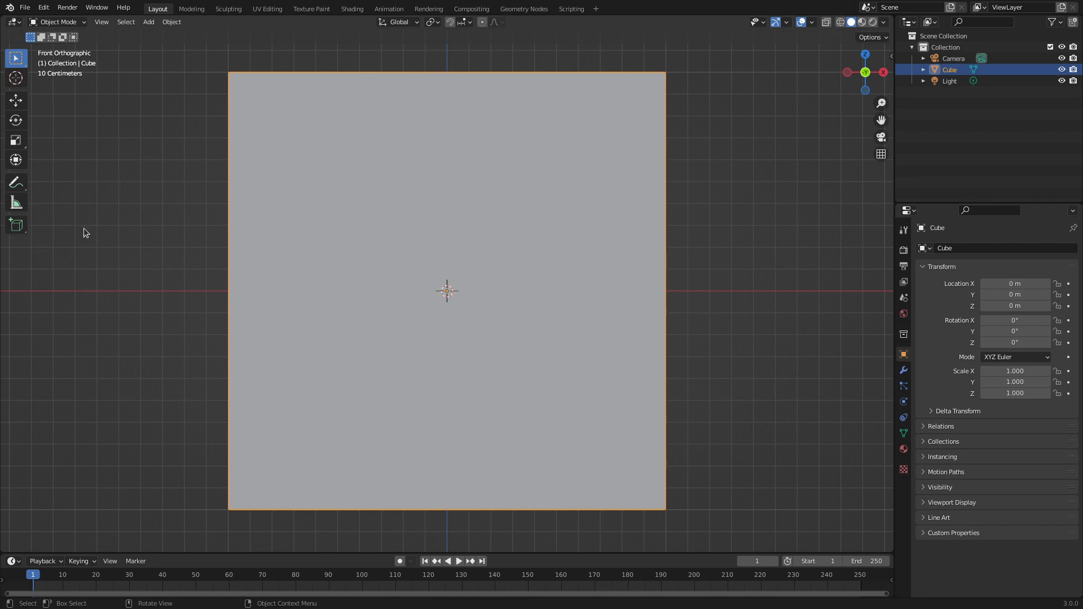
key(Tab)
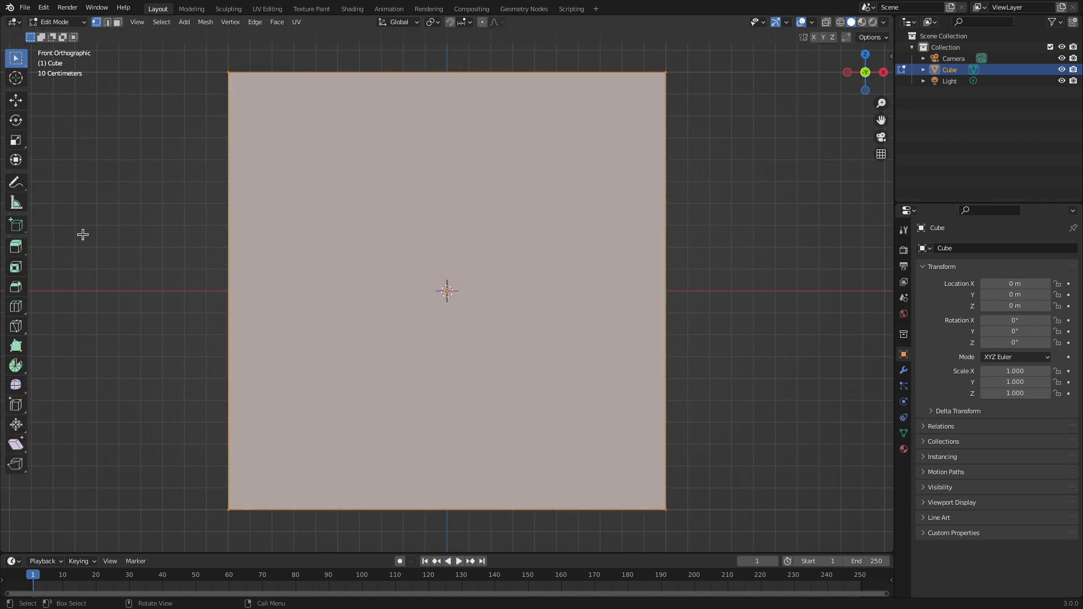
click(16, 308)
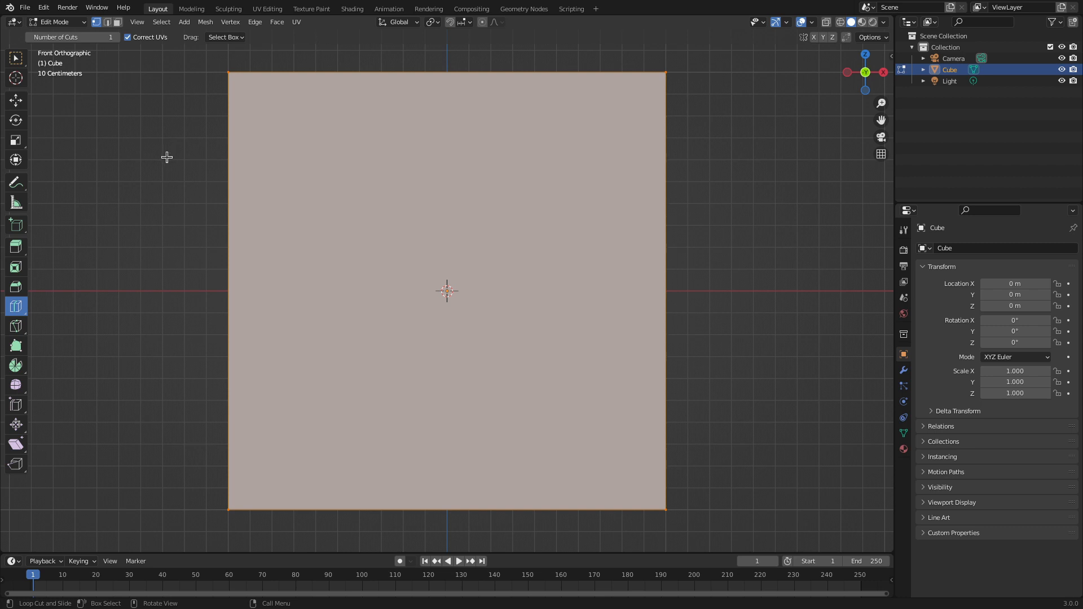
scroll(131, 299, down, 1)
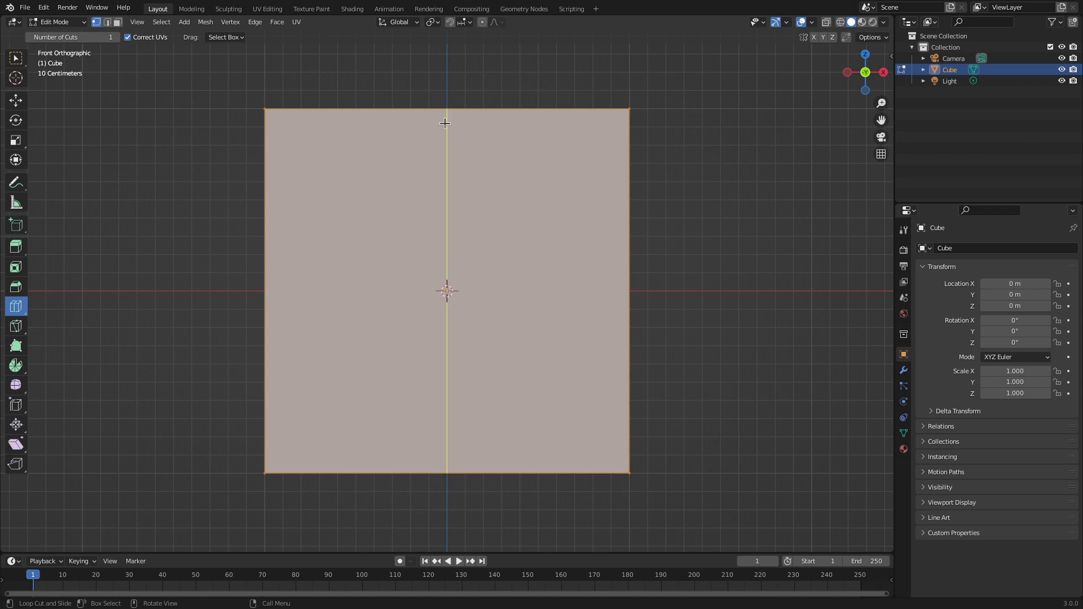
click(538, 125)
click(537, 121)
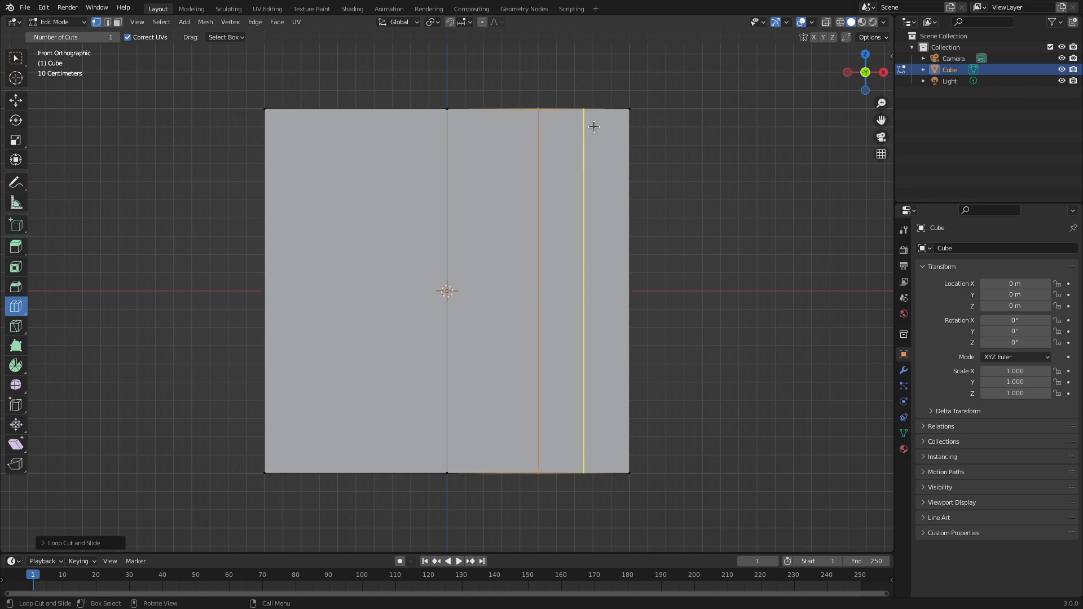
click(592, 125)
click(496, 126)
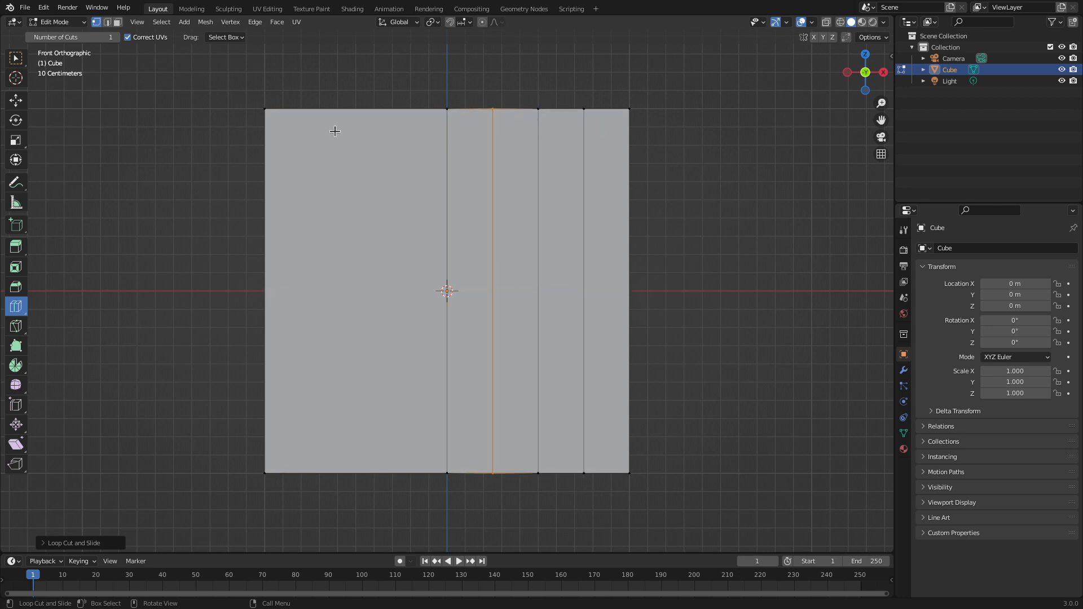
click(353, 124)
click(314, 121)
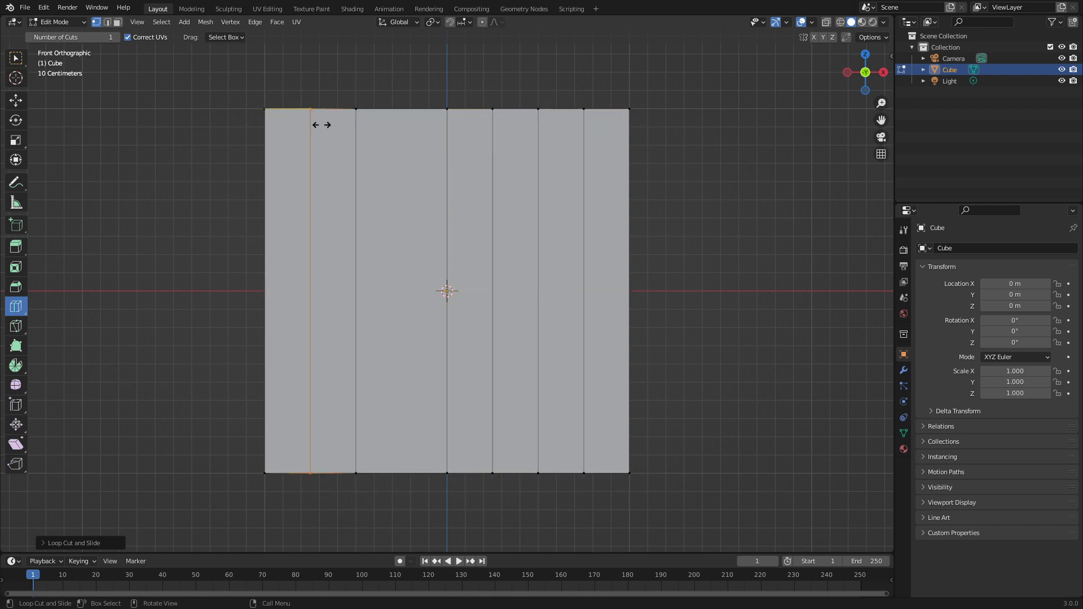
click(395, 120)
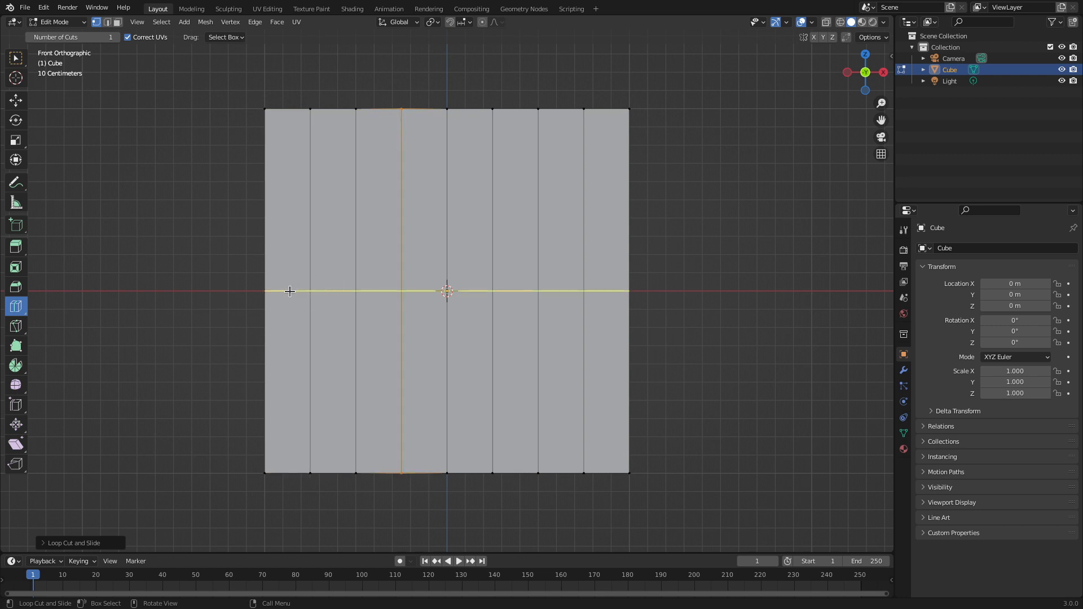
Step: Add seven evenly spaced horizontal loop cuts across the cube's front face, forming an 8 by 8 grid
click(290, 291)
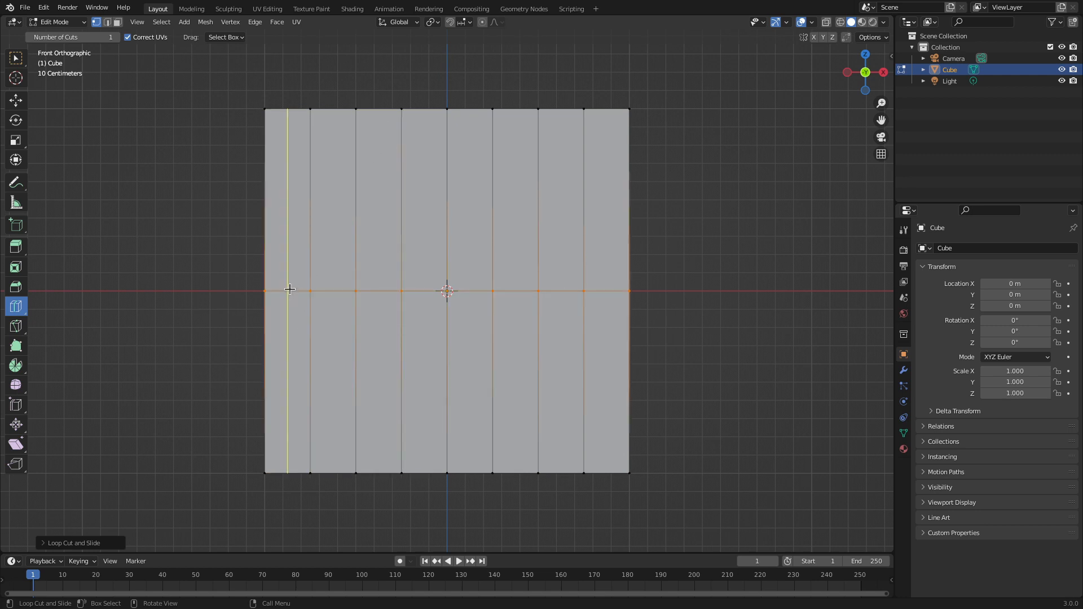
click(284, 204)
click(283, 147)
click(285, 242)
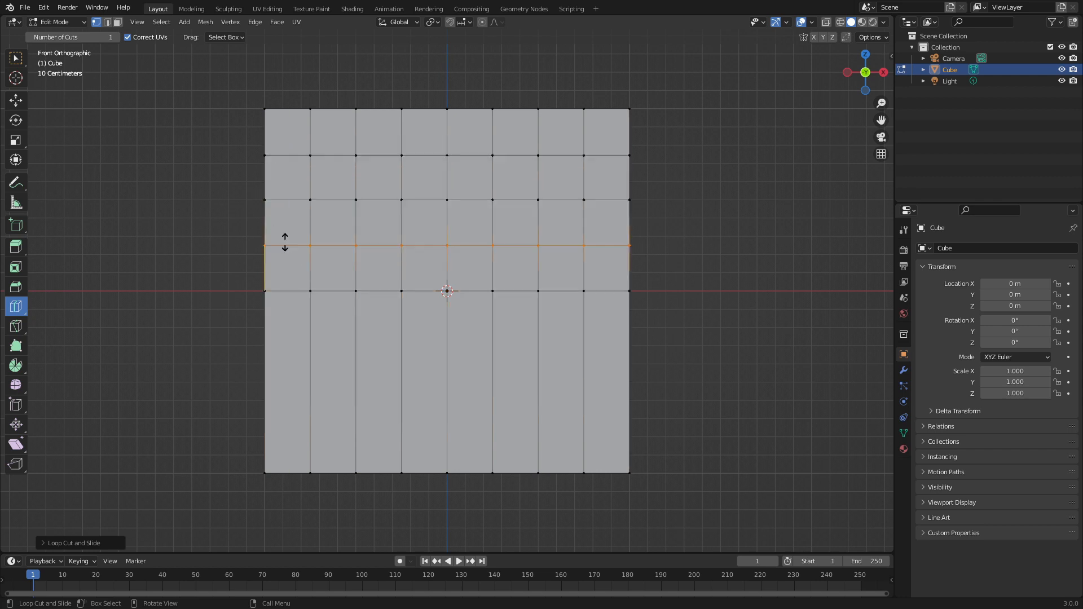
click(293, 383)
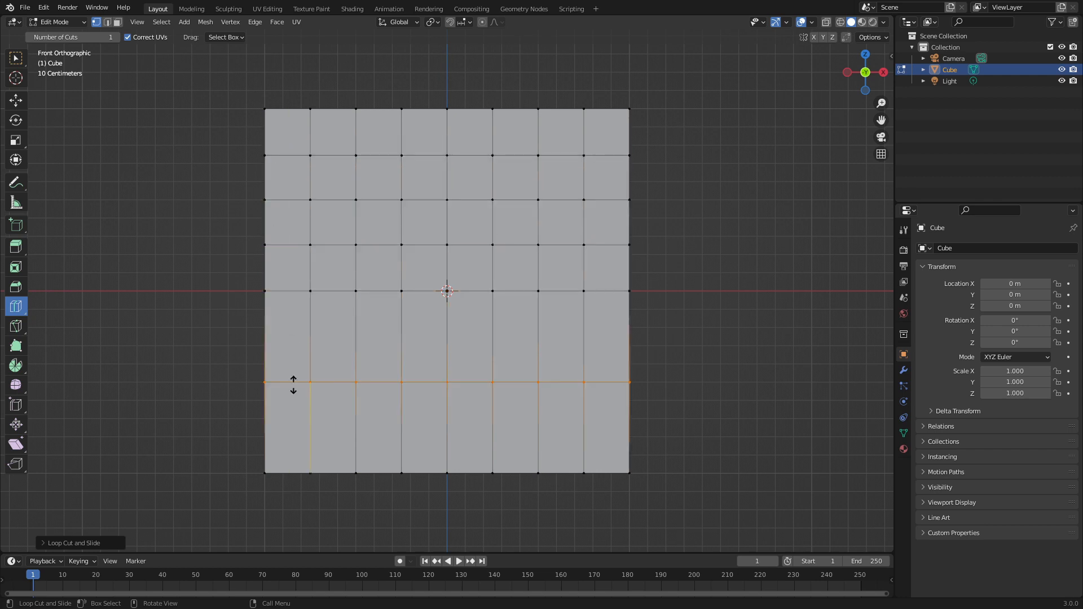
click(292, 337)
click(290, 430)
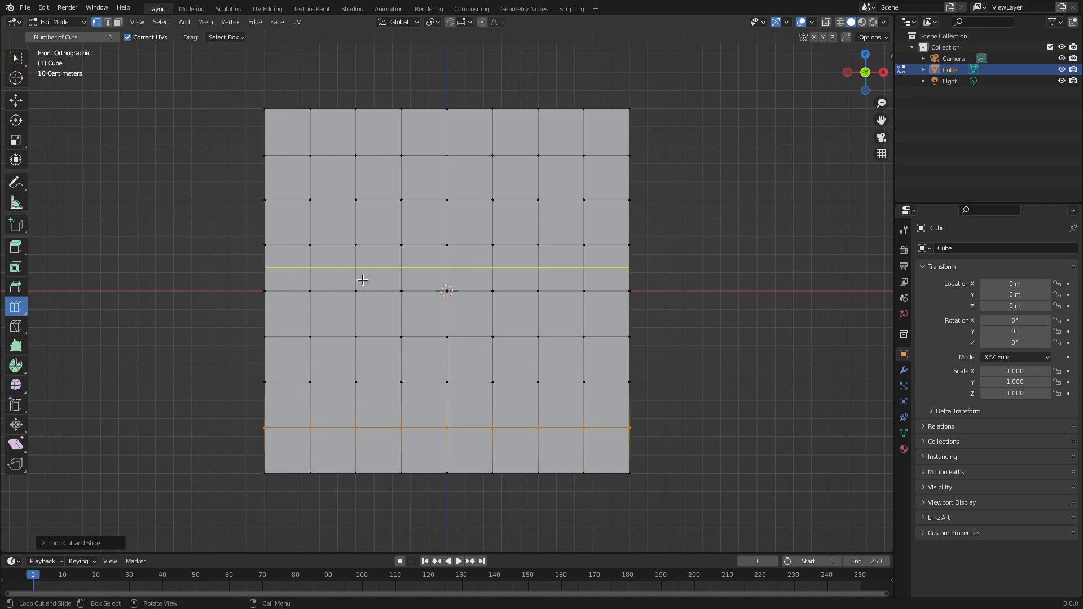
Step: From the top orthographic view, add seven evenly spaced loop cuts along the cube's depth to complete the top face's 8 by 8 grid
key(KP_7)
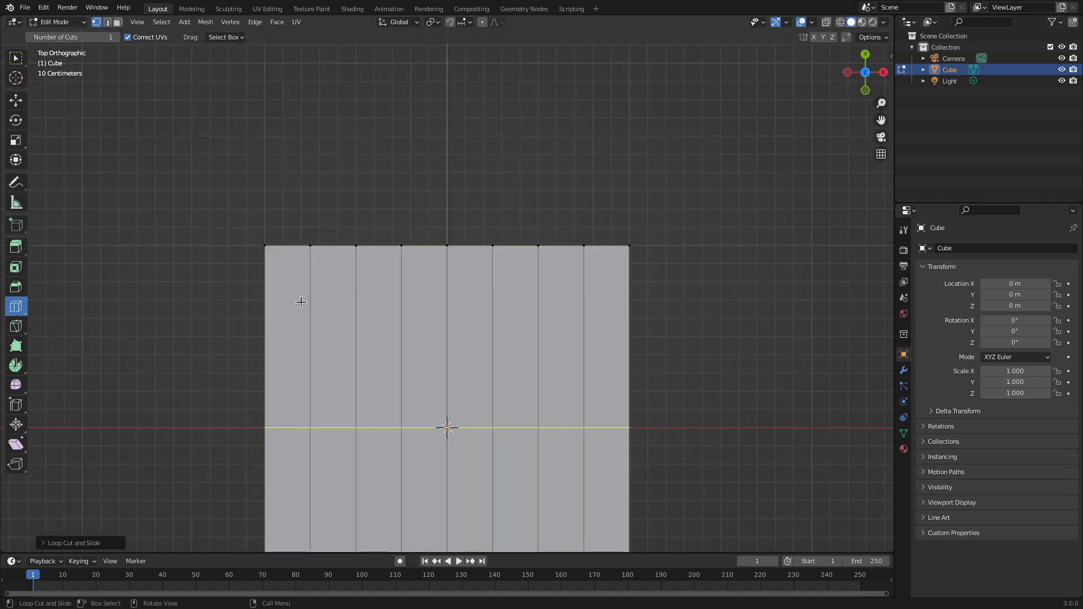
click(273, 429)
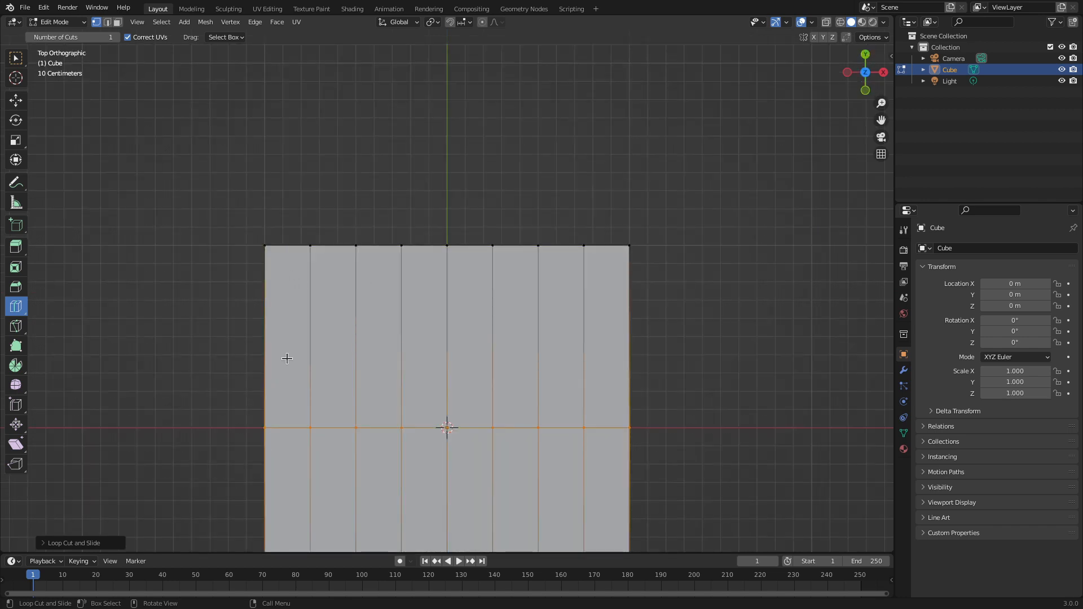
click(270, 336)
click(272, 289)
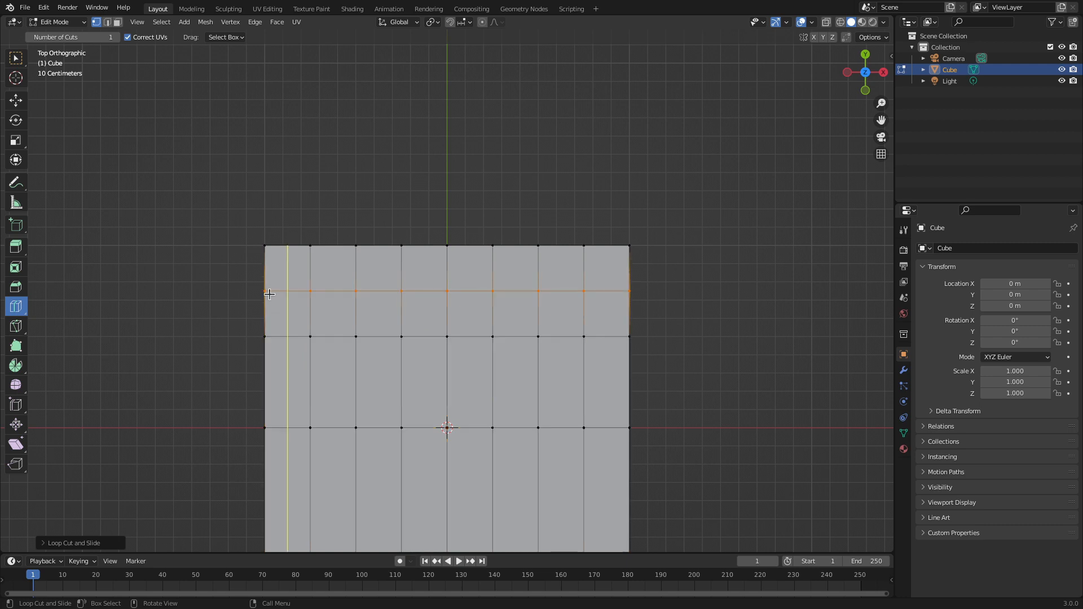
click(279, 382)
click(278, 499)
click(273, 483)
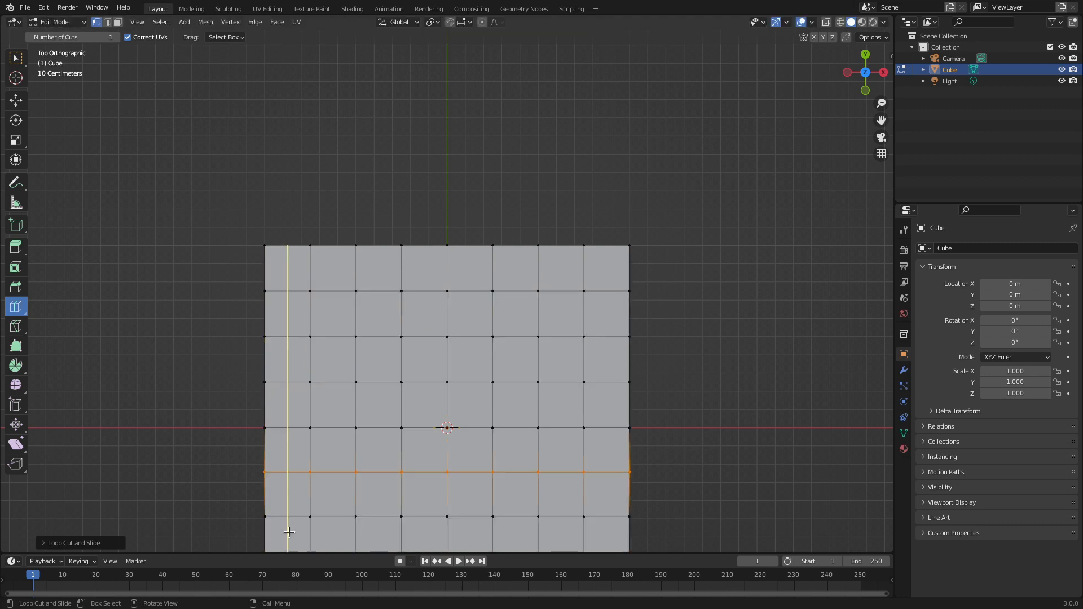
scroll(289, 527, down, 2)
click(326, 493)
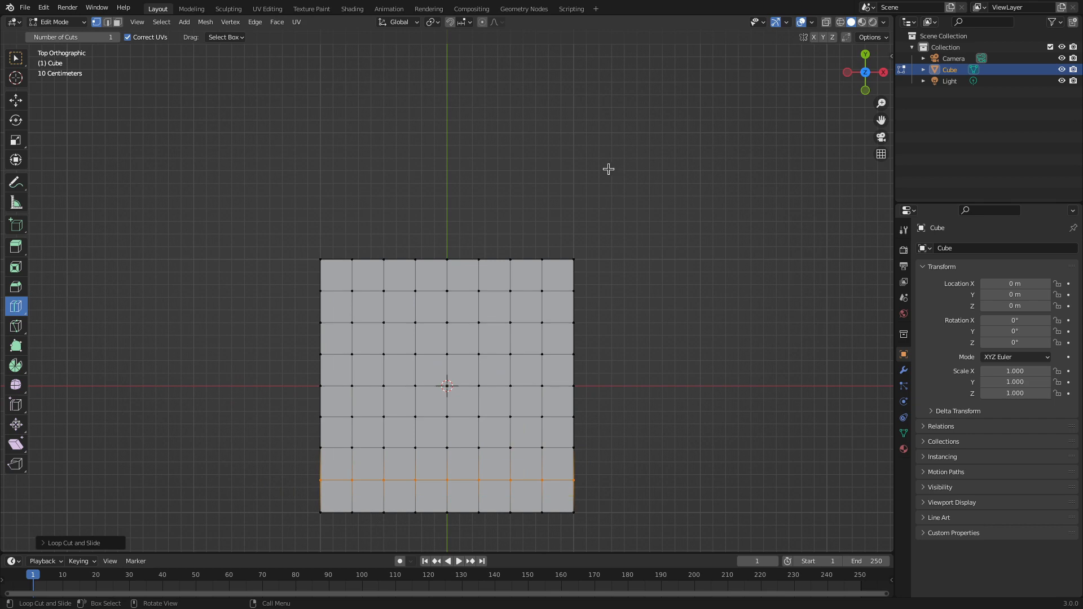
Step: Switch the viewport to wireframe shading and inspect the subdivided cube in Object Mode and Edit Mode
middle_drag(507, 420, 522, 347)
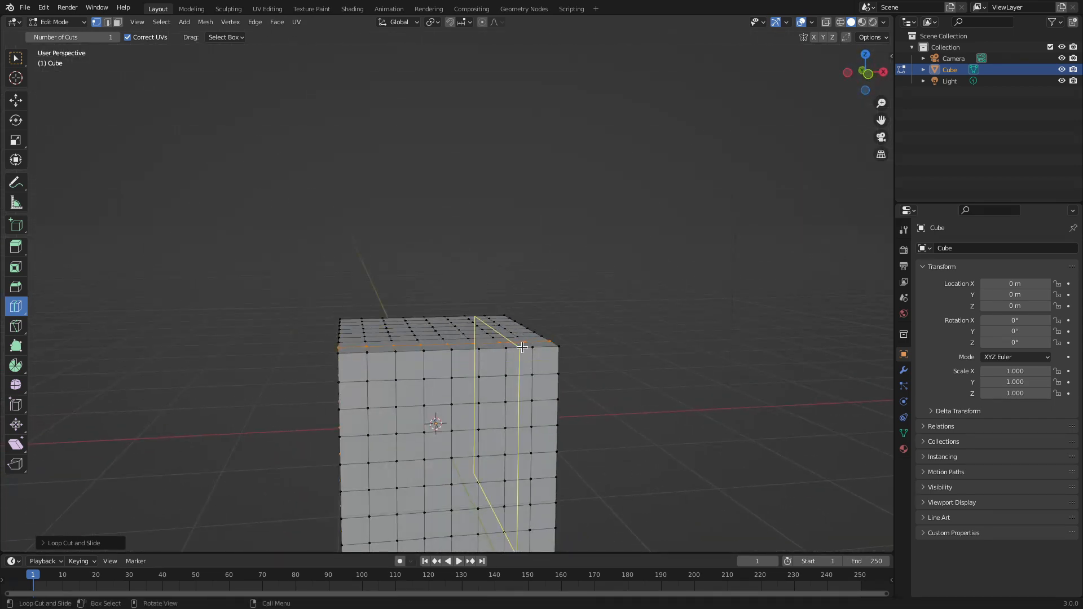
click(840, 22)
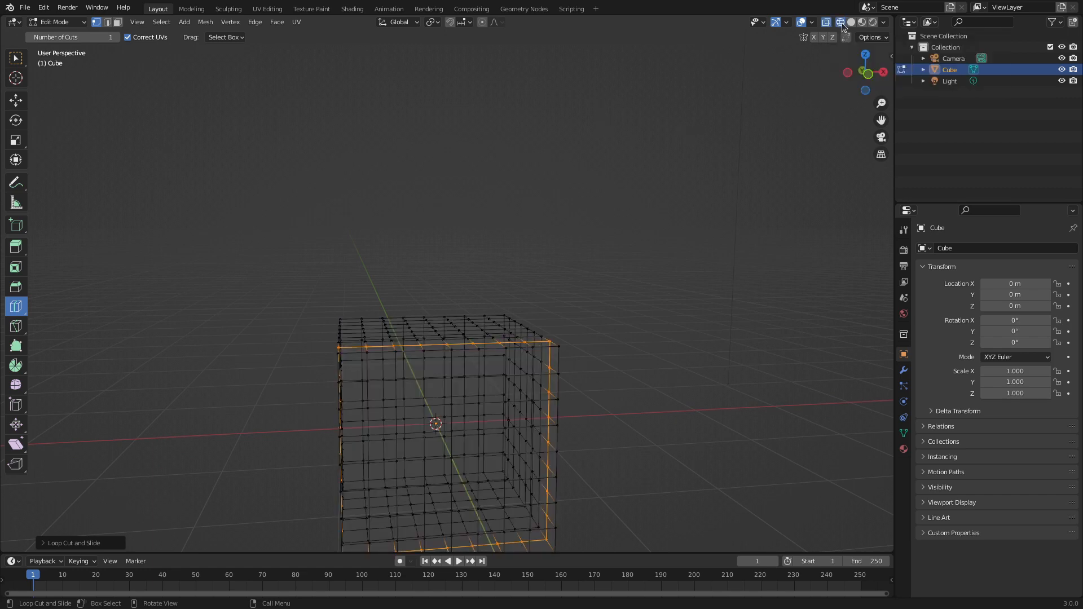
middle_drag(600, 297, 568, 380)
scroll(553, 396, up, 2)
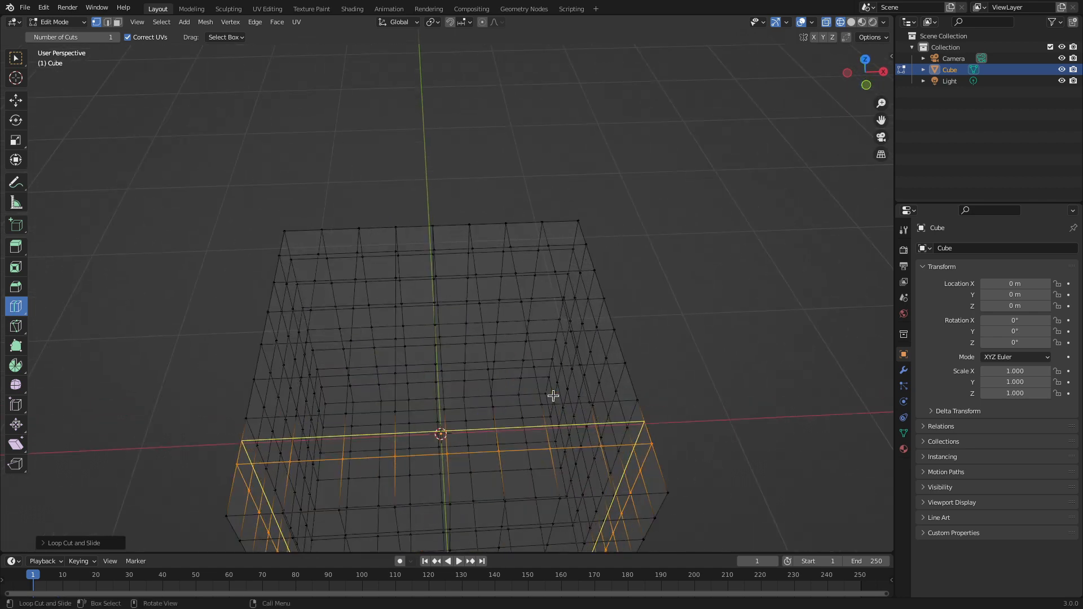
scroll(553, 396, down, 4)
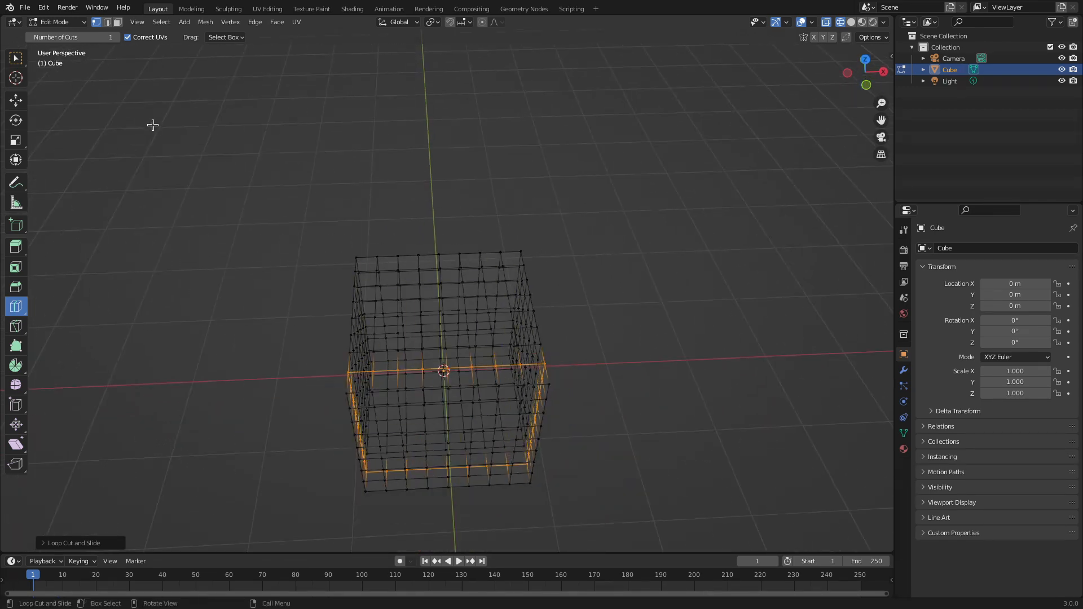
key(Tab)
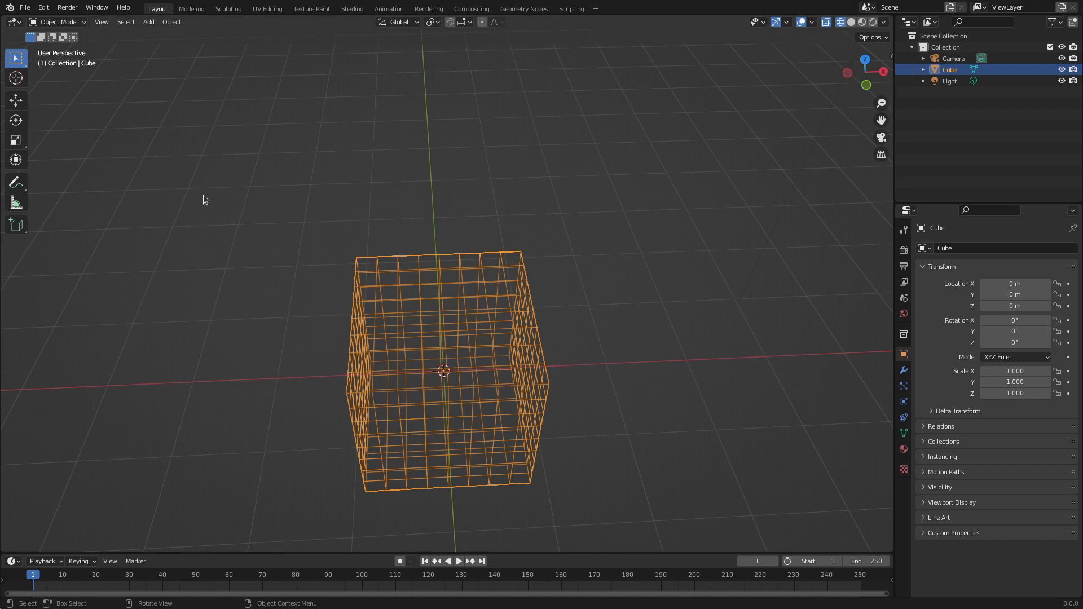
key(Tab)
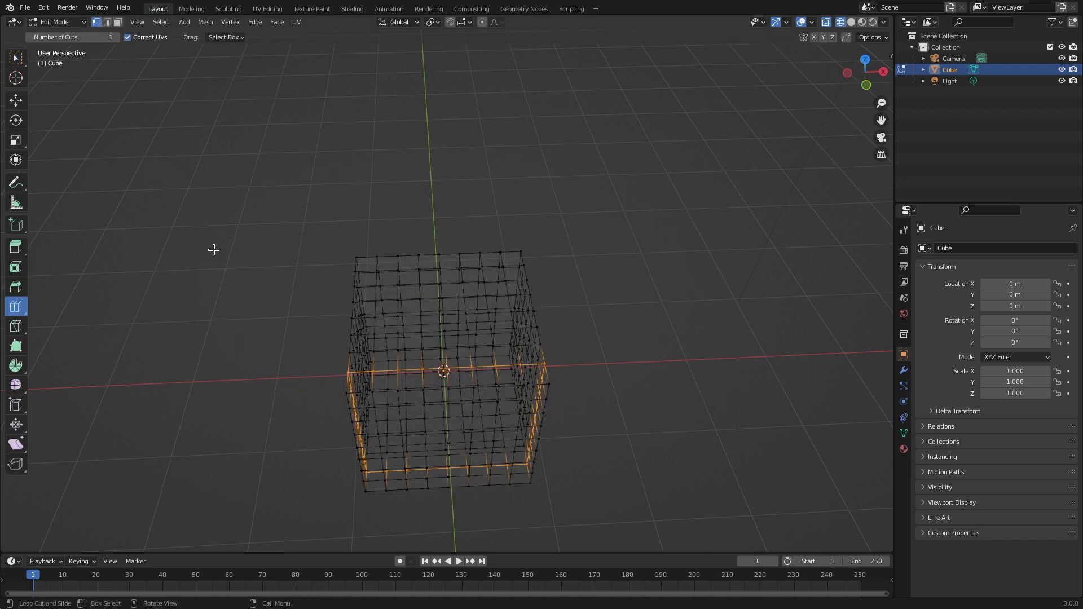
Step: Using the Select Box tool, box-select all of the subdivided cube's vertices
middle_drag(213, 248, 262, 215)
scroll(303, 395, up, 3)
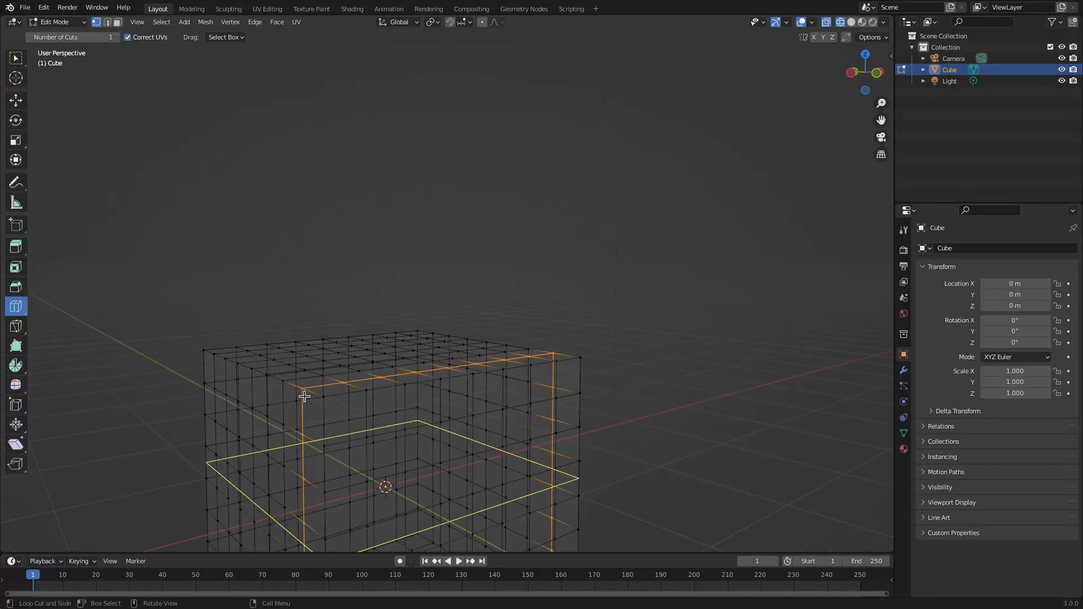
shift+middle_drag(302, 392, 374, 246)
scroll(338, 248, down, 2)
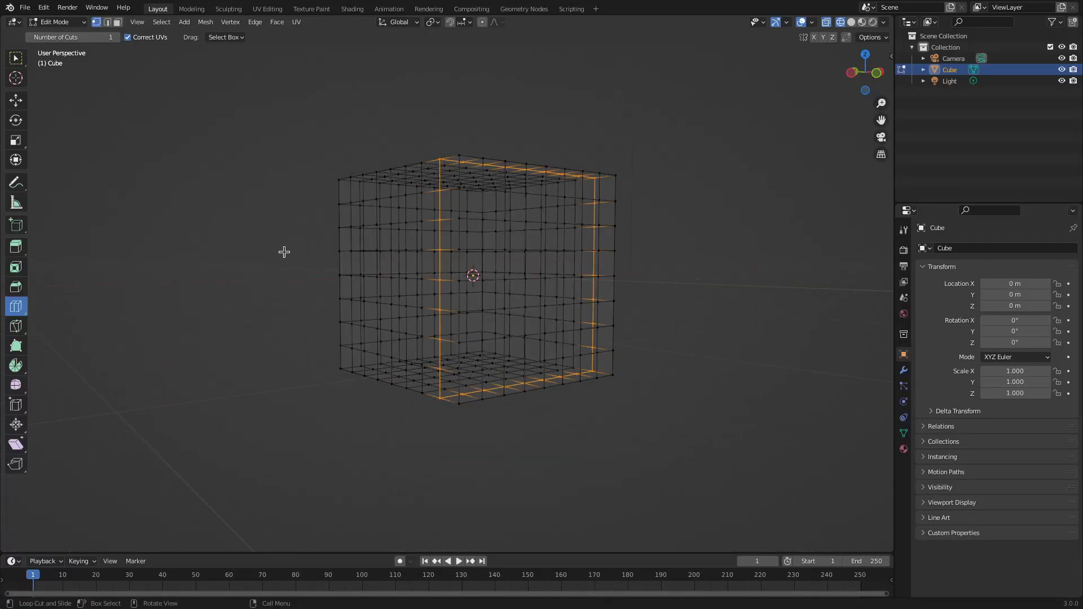
middle_drag(285, 251, 322, 235)
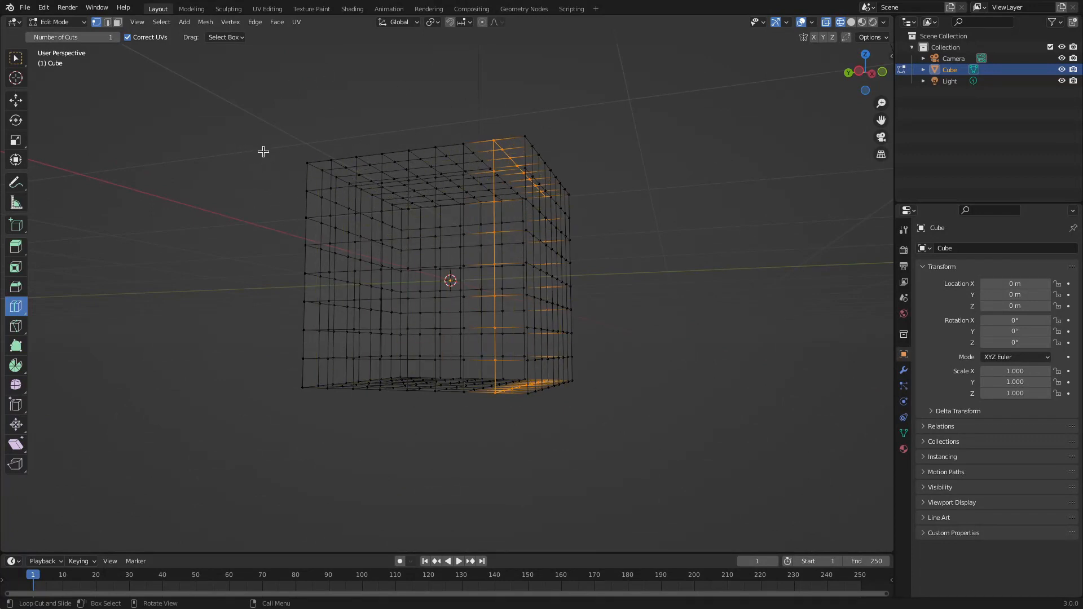
click(15, 59)
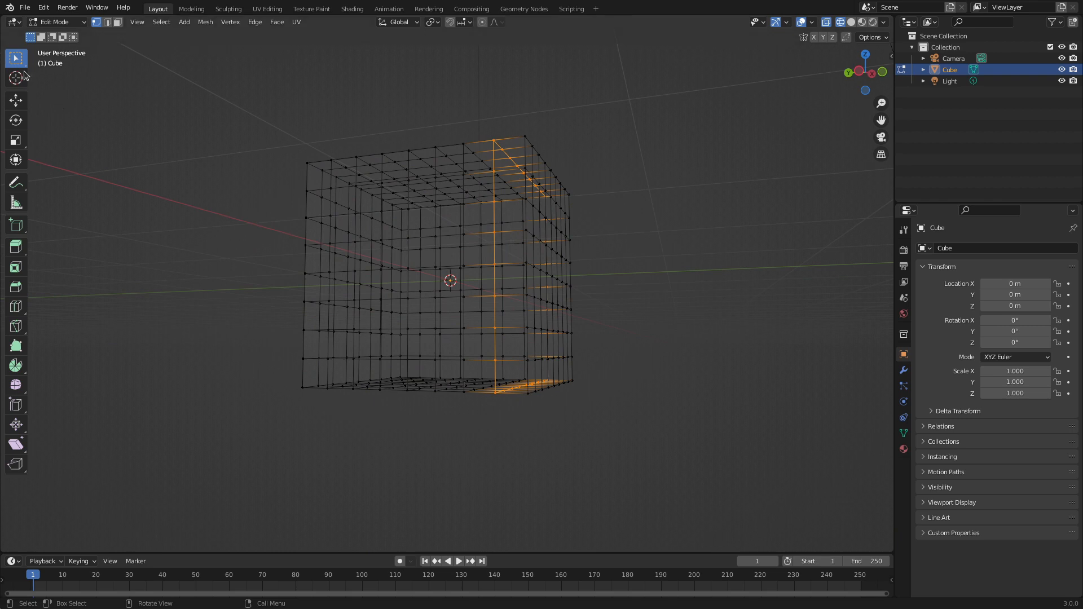
drag(241, 110, 700, 472)
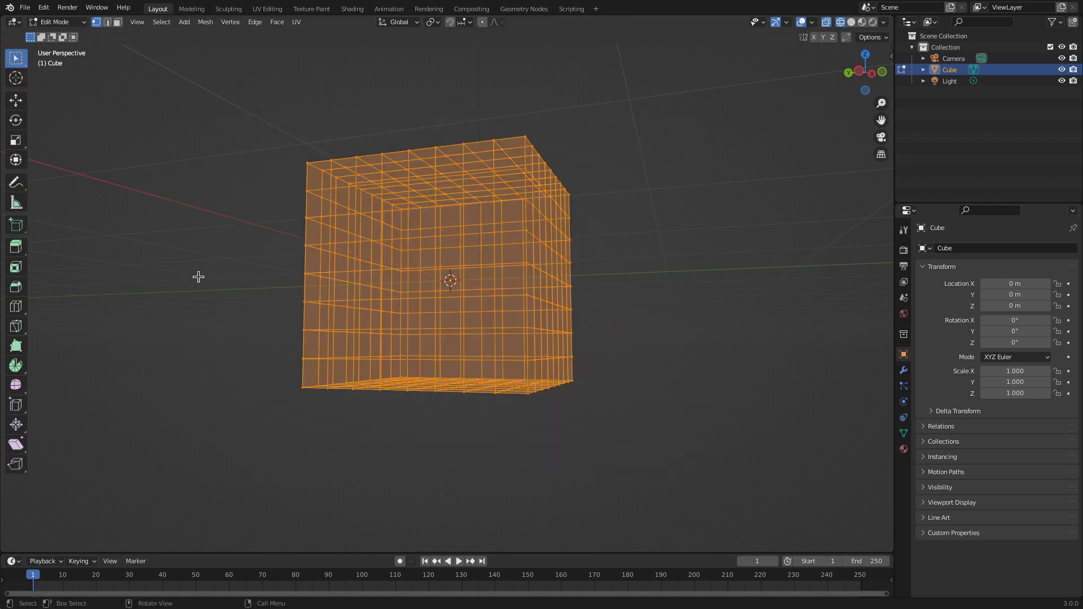
scroll(198, 275, down, 3)
scroll(198, 276, up, 6)
scroll(198, 276, down, 2)
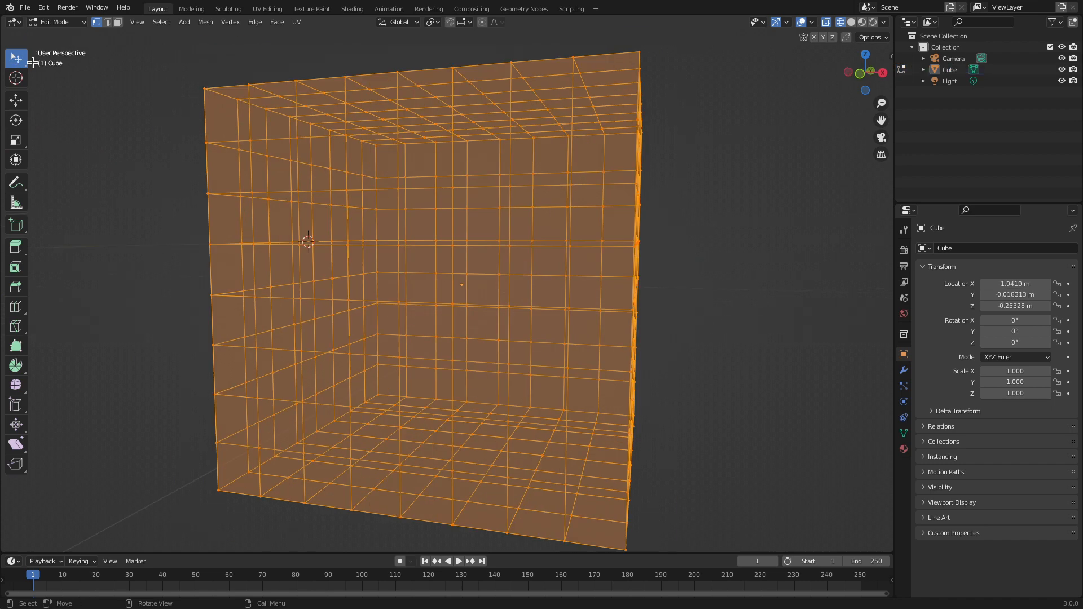
Step: Choose the Tweak selection tool in Edit Mode, and select the cube in Object Mode
click(16, 61)
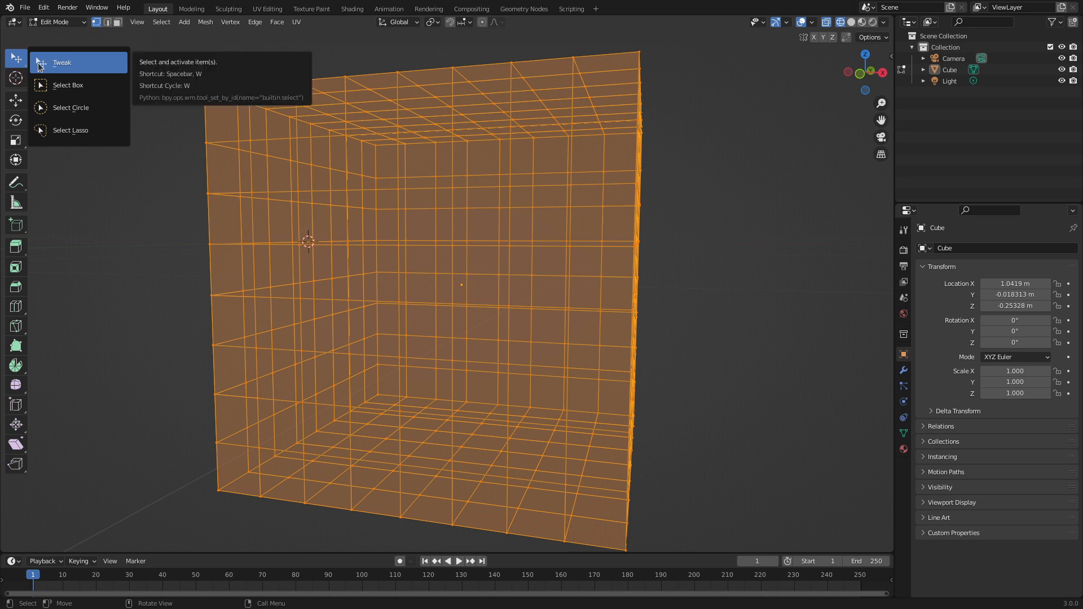
click(44, 64)
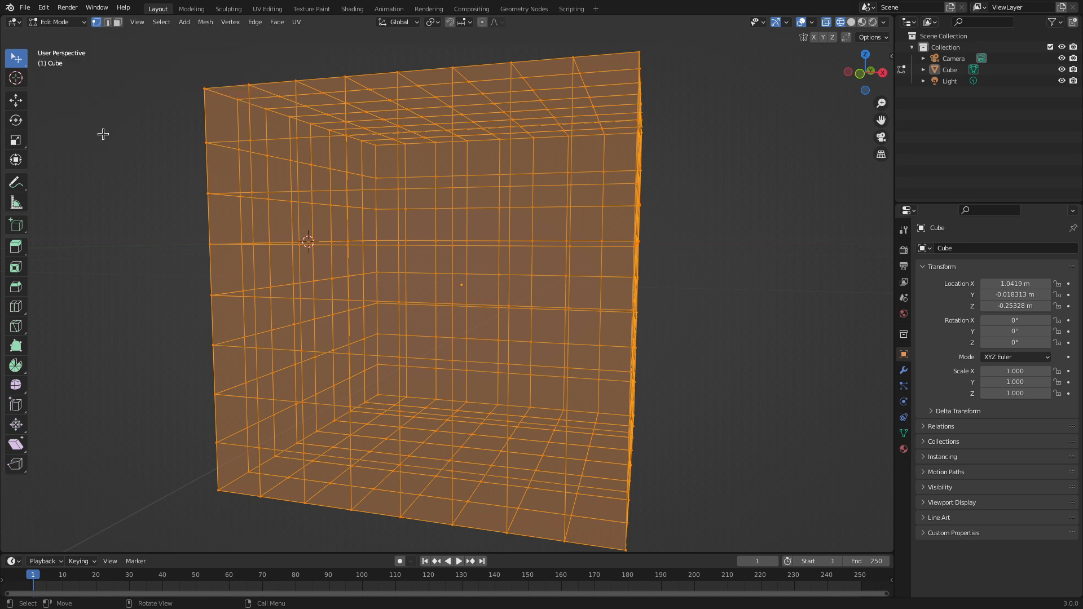
key(Tab)
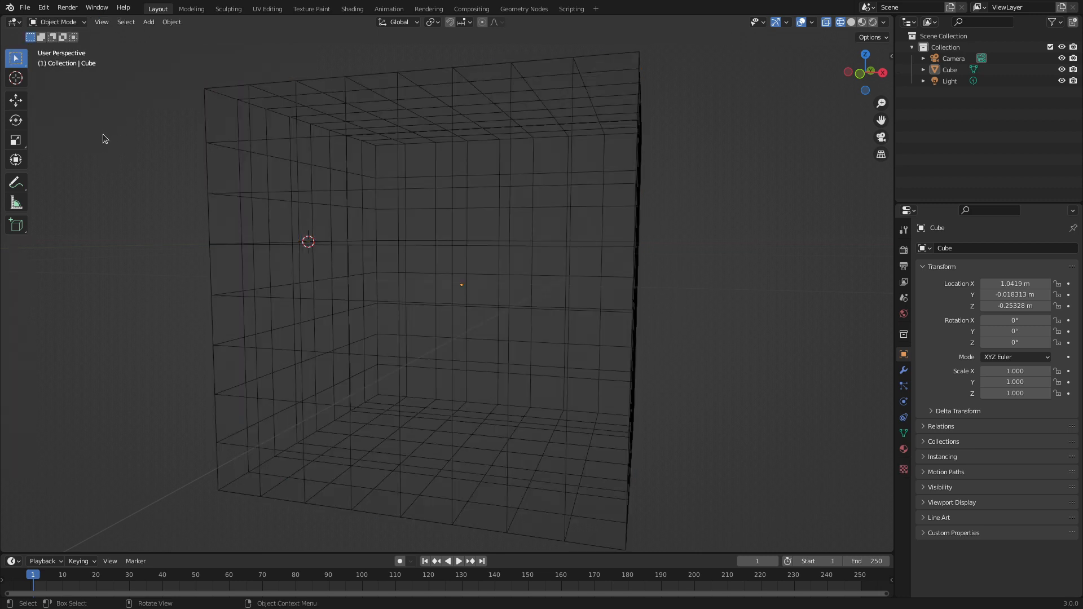
click(449, 135)
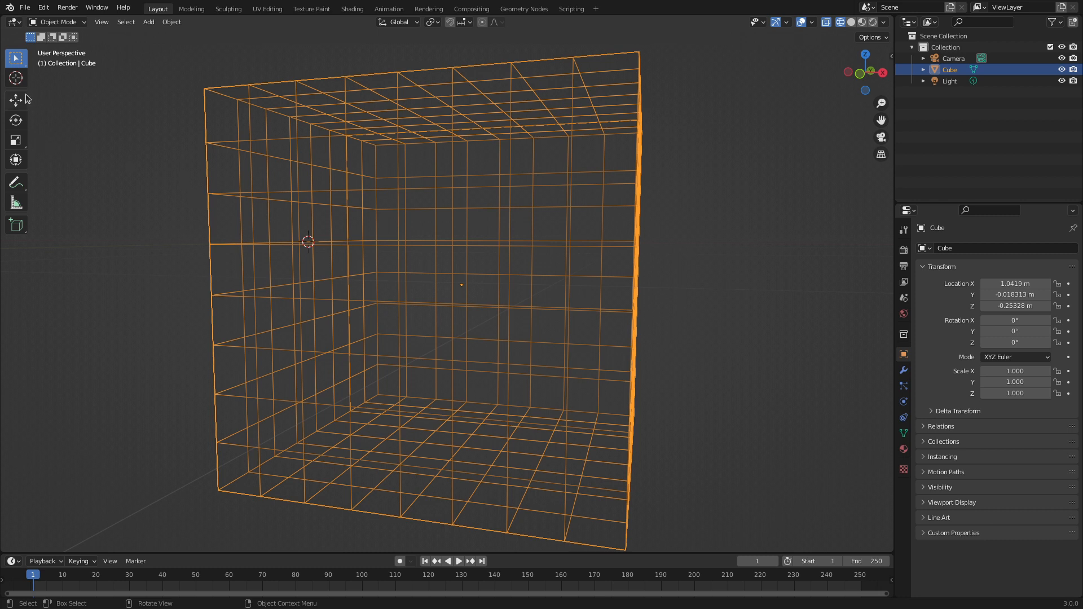
Step: Choose the Select Box tool in Object Mode and practise selecting and deselecting the cube, leaving it deselected
click(15, 59)
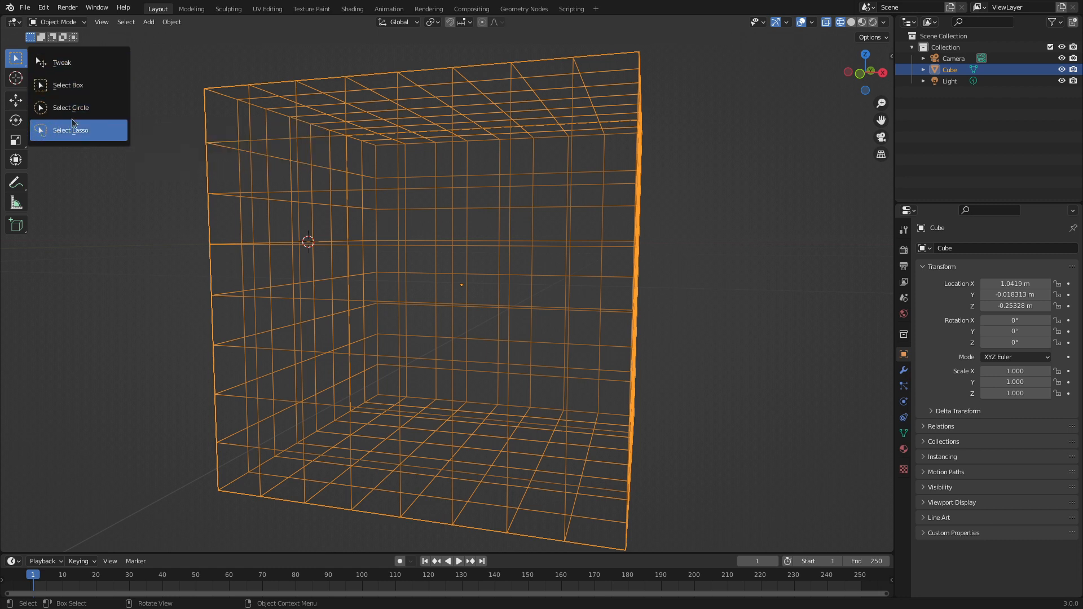
click(68, 85)
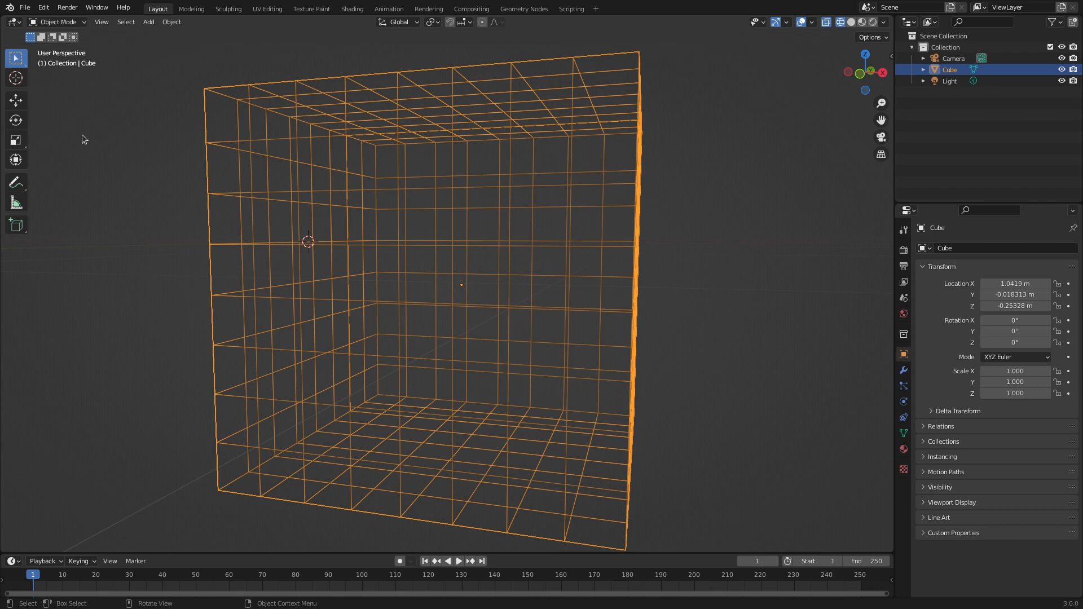
click(102, 144)
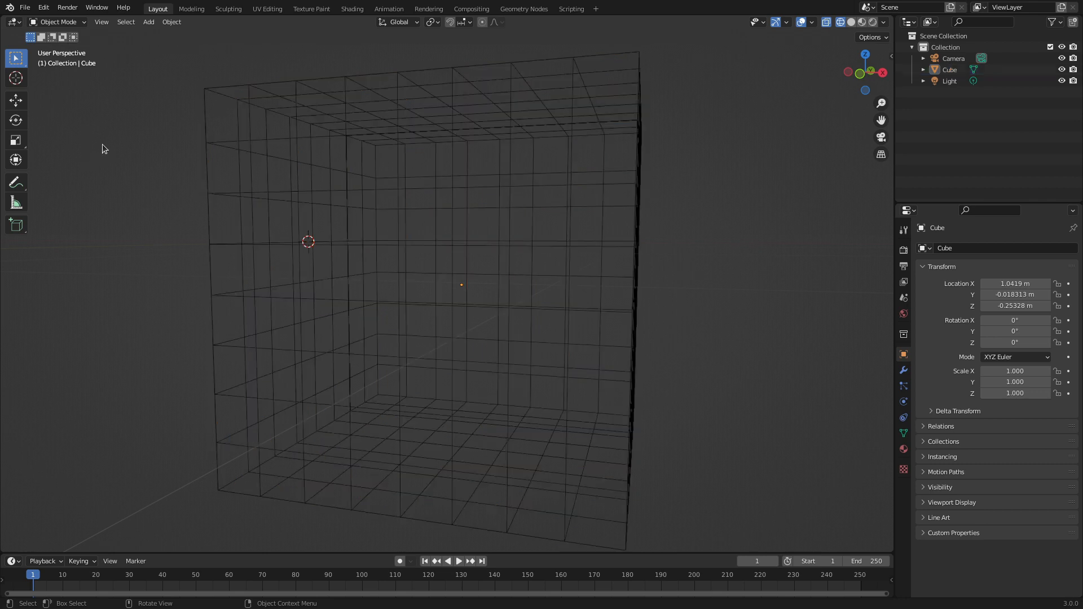
click(292, 127)
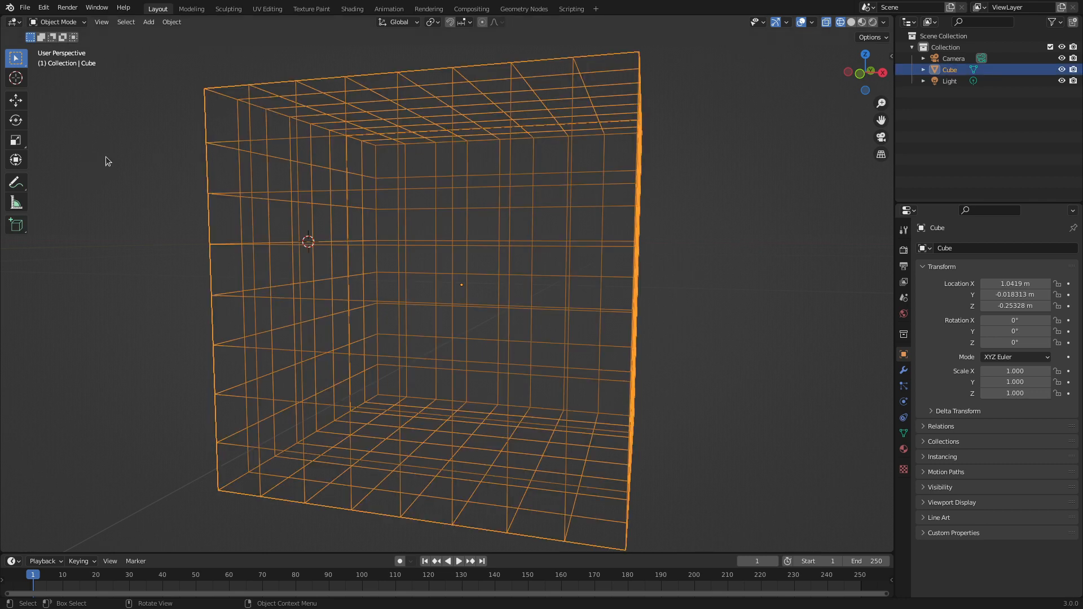
click(106, 158)
click(336, 126)
click(224, 176)
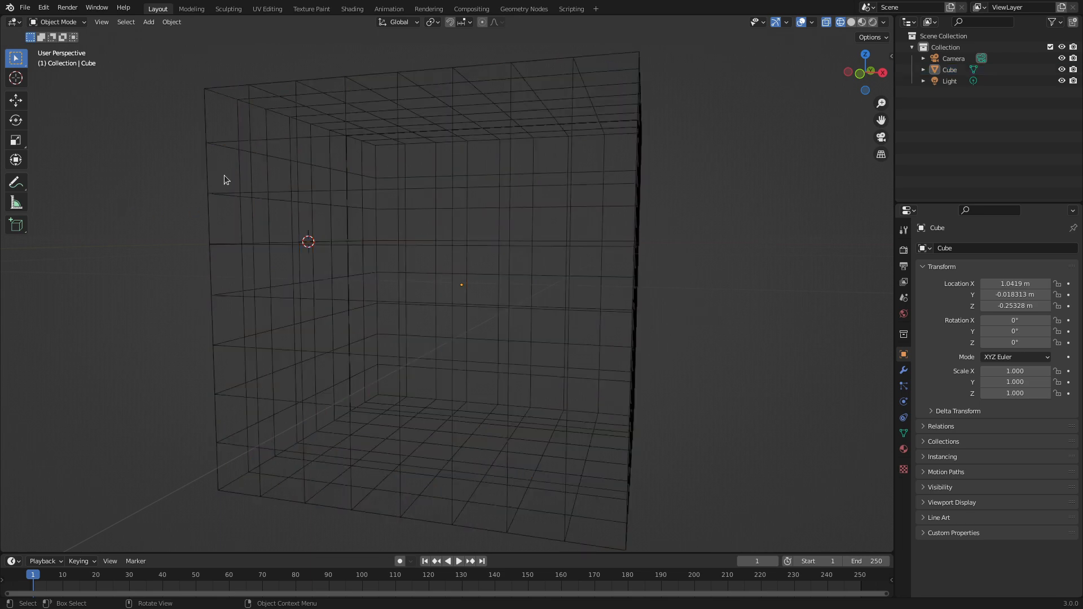
click(341, 158)
click(103, 135)
Step: Choose the Tweak tool in Object Mode, then select the cube and deselect it again
click(15, 60)
click(57, 64)
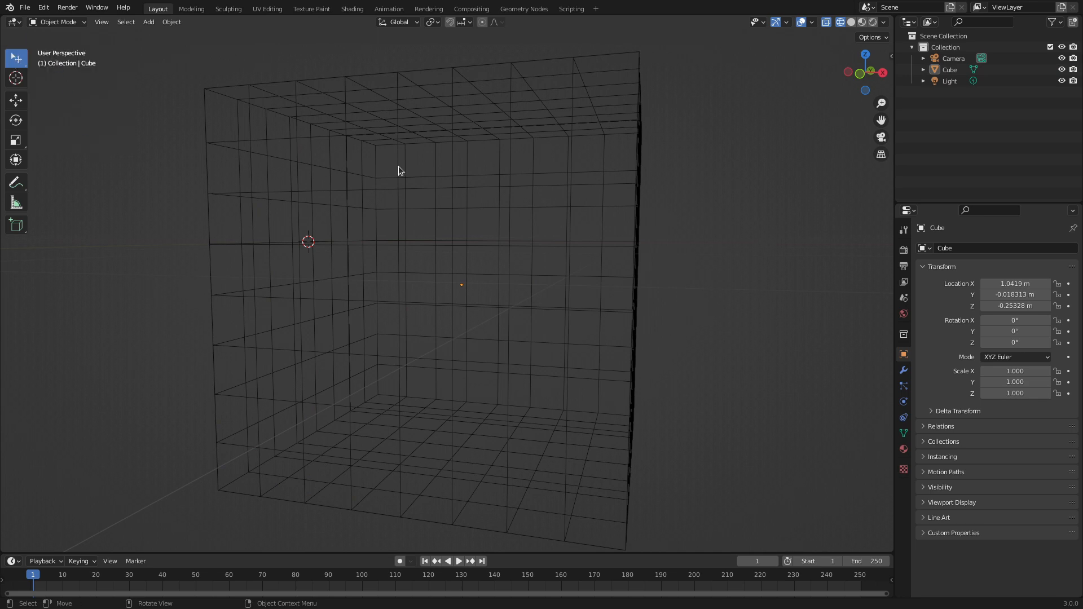
click(375, 172)
click(160, 174)
Step: Select the cube with a Box Select region over its left edge, then remove it from the selection with a second region
key(b)
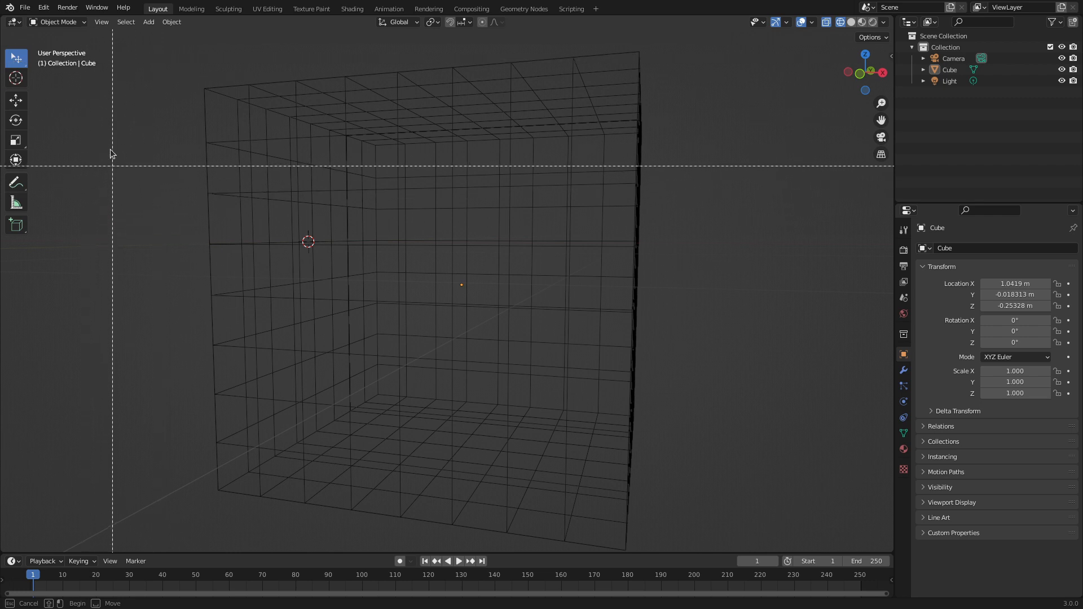
drag(135, 134, 208, 198)
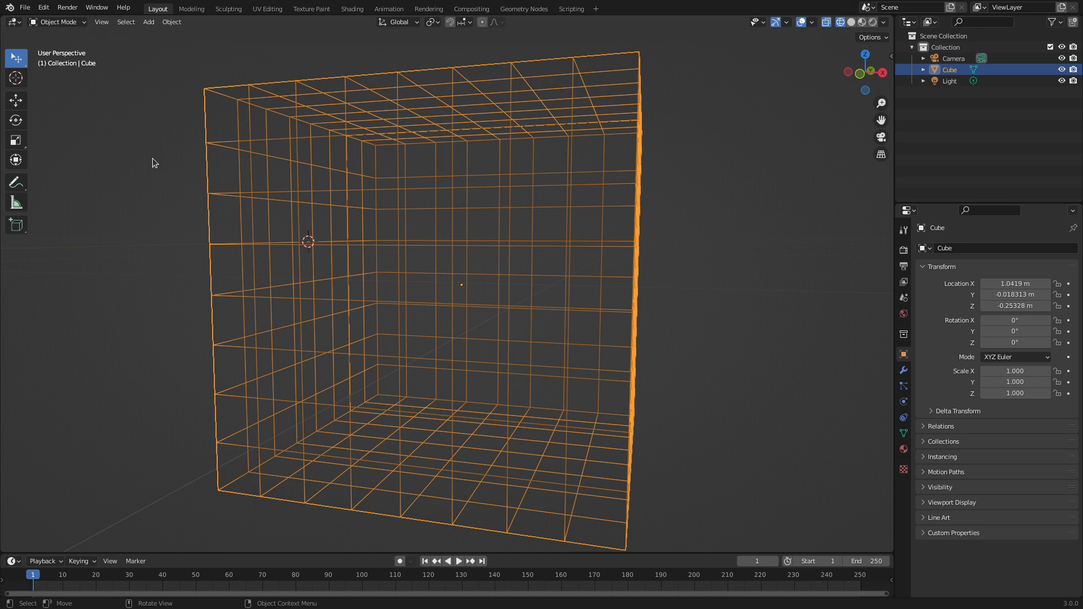
key(b)
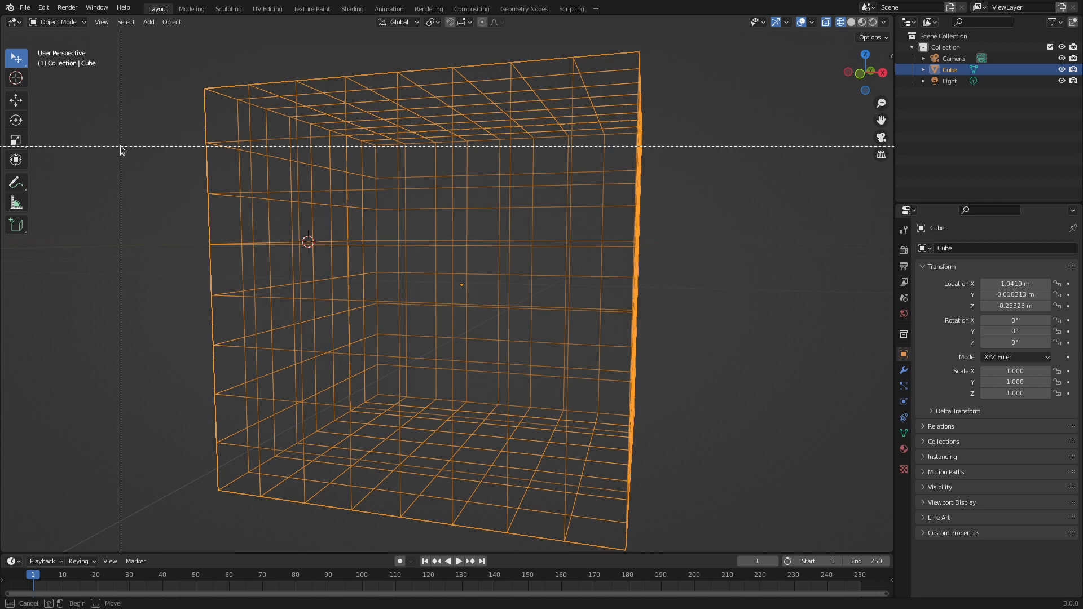
middle_drag(120, 146, 273, 280)
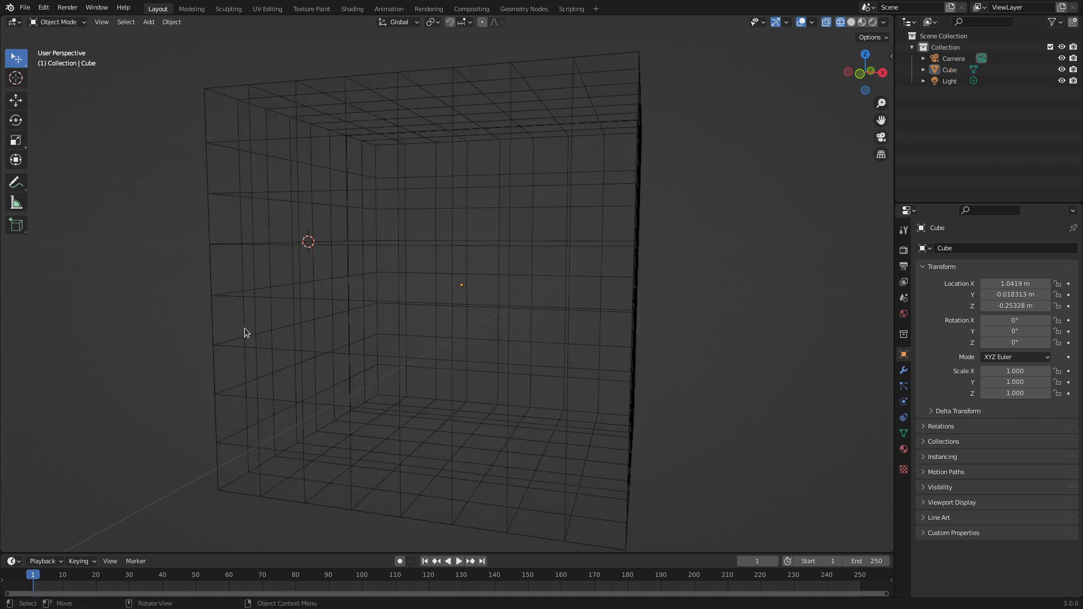
Step: Select the cube again with a large Box Select region, repositioning the region before finishing it
key(b)
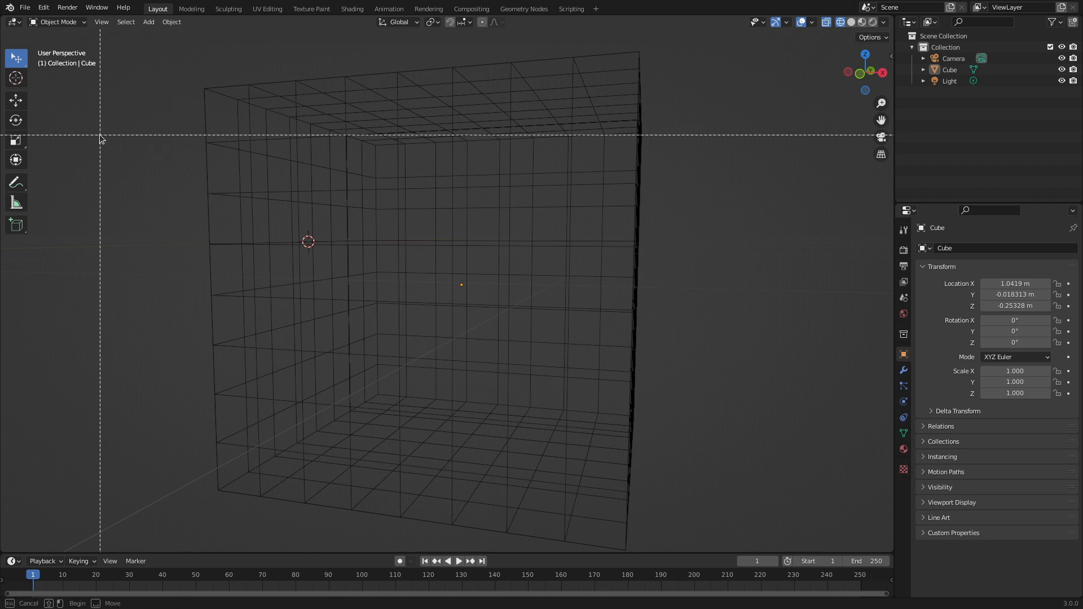
drag(101, 125, 457, 453)
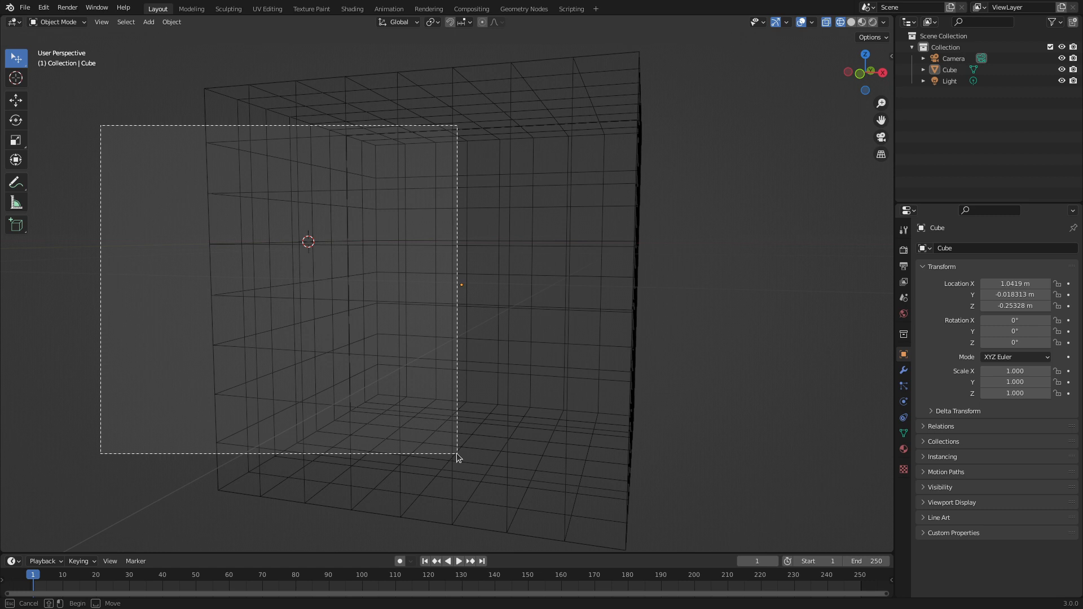
drag(457, 454, 621, 390)
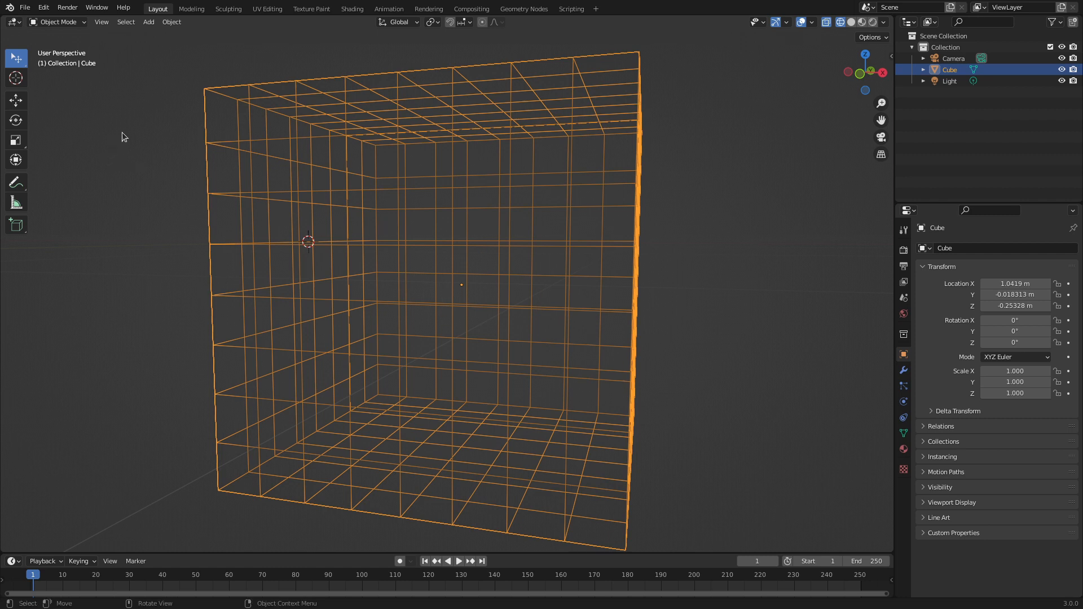
Step: In Edit Mode, clear the selection, box-select the cube's left and middle vertices, and box-deselect those in the upper half
key(Tab)
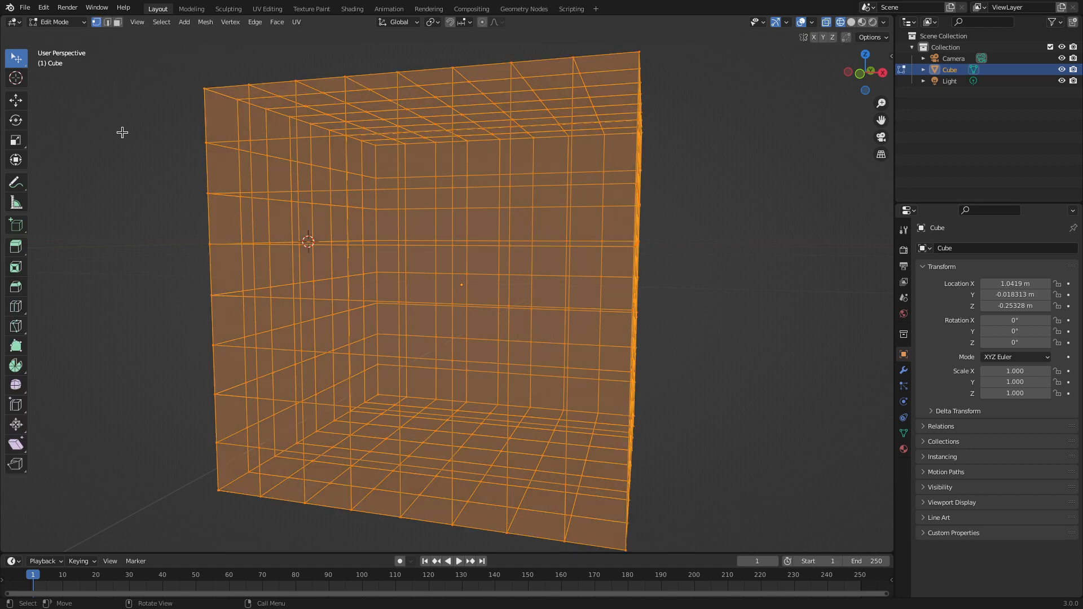
key(alt+a)
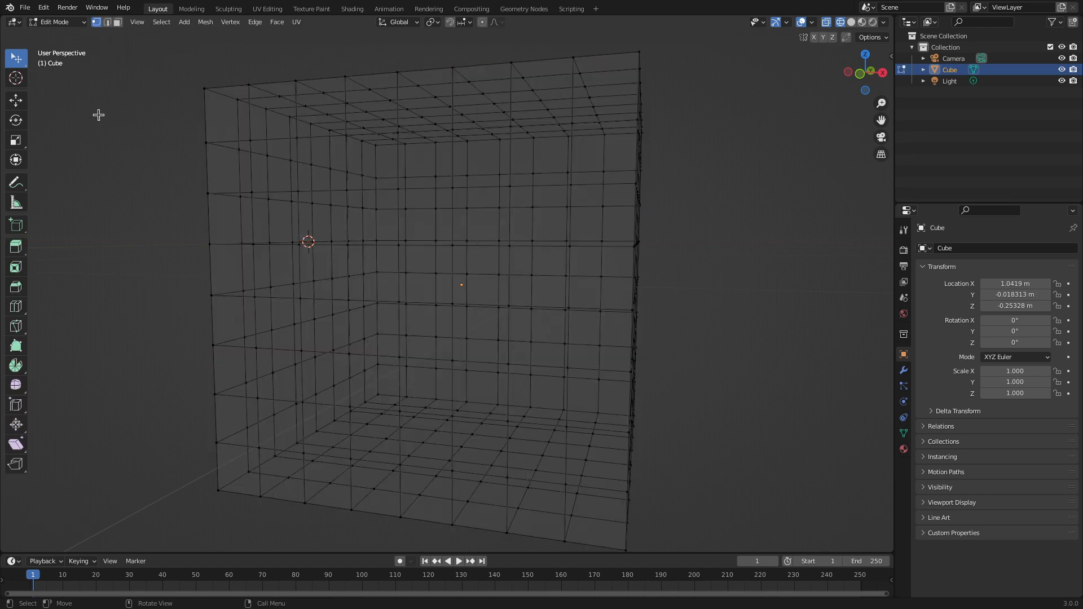
key(b)
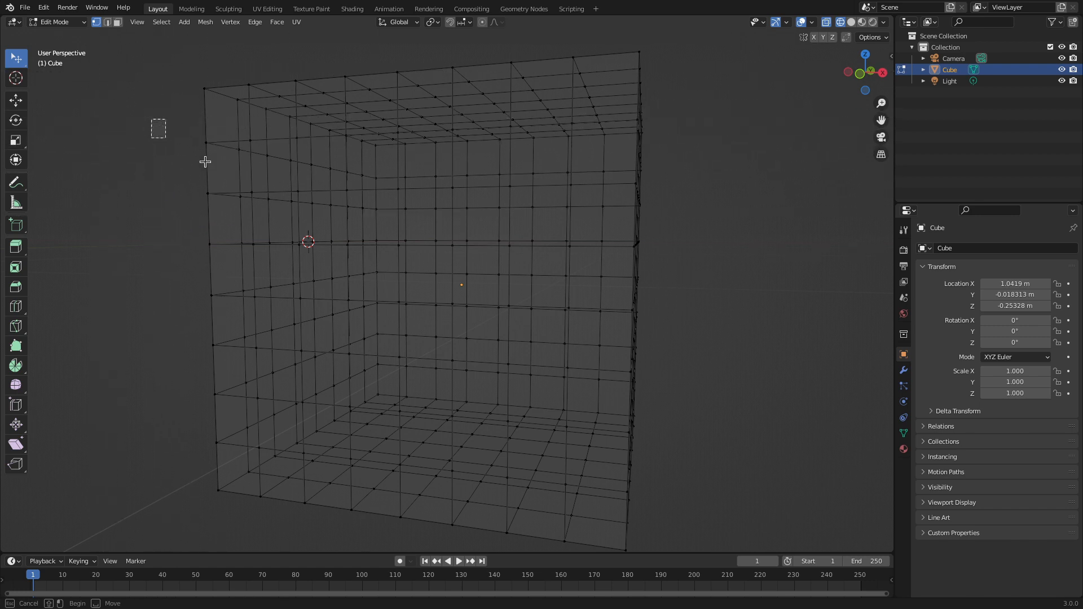
drag(151, 119, 564, 420)
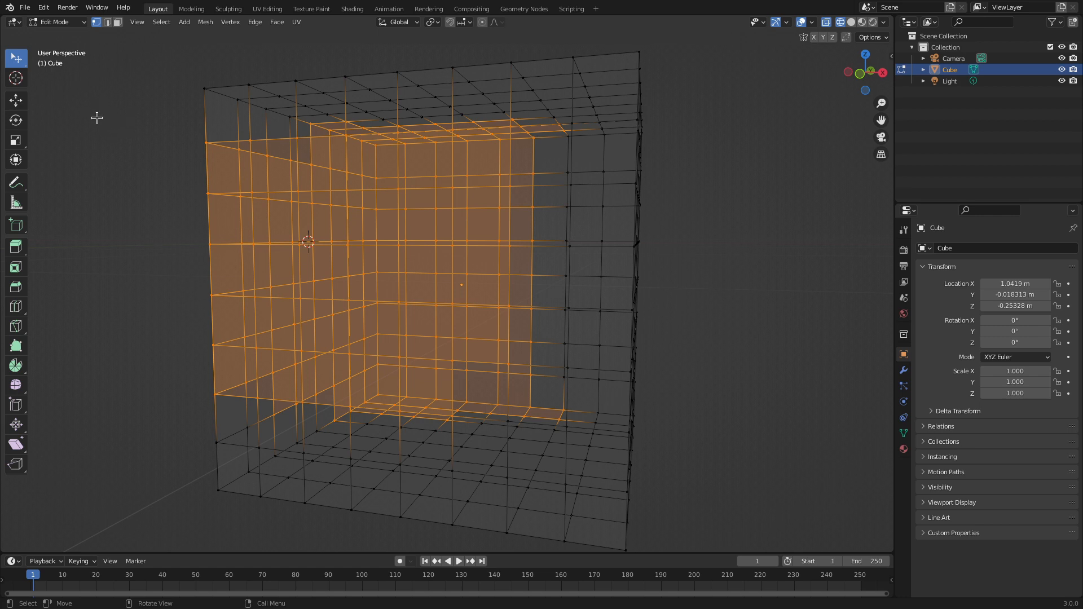
key(b)
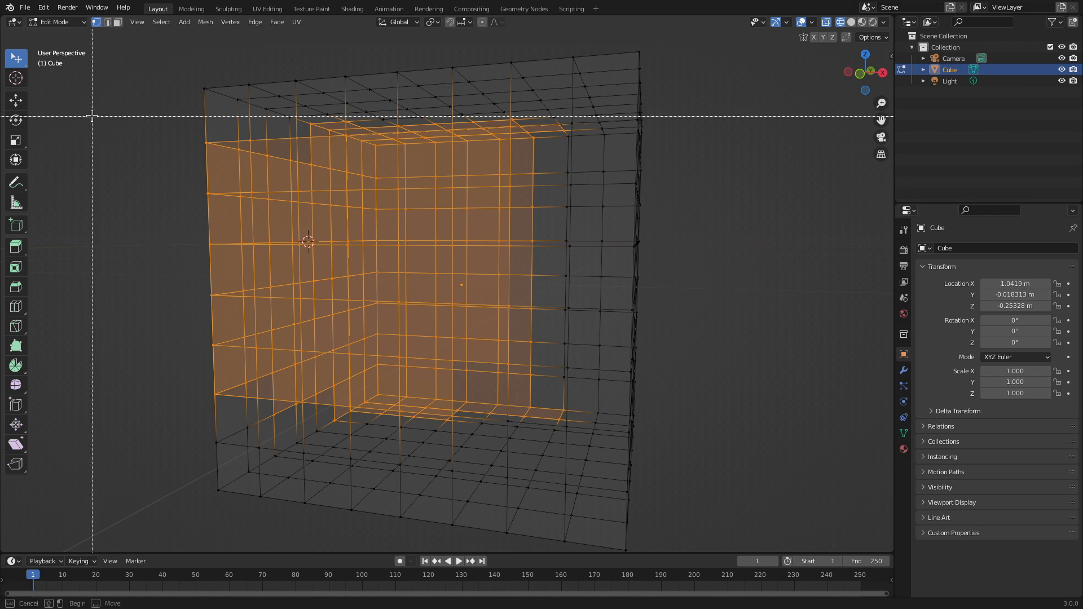
drag(92, 116, 595, 260)
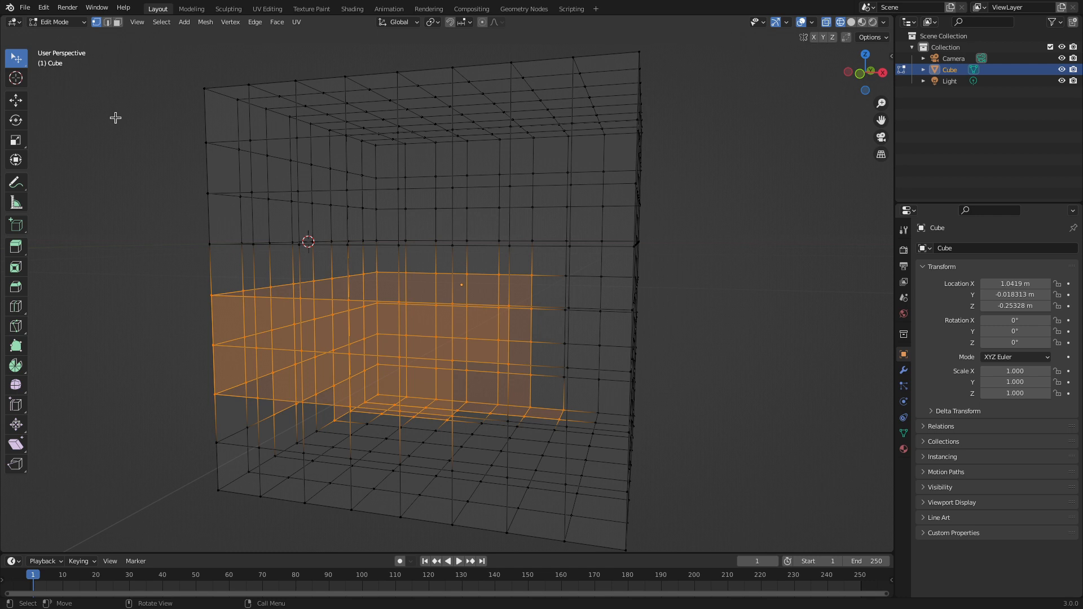
Step: Add the vertices in the cube's upper-right area and a block near its upper-left edge to the selection with Box Select
key(b)
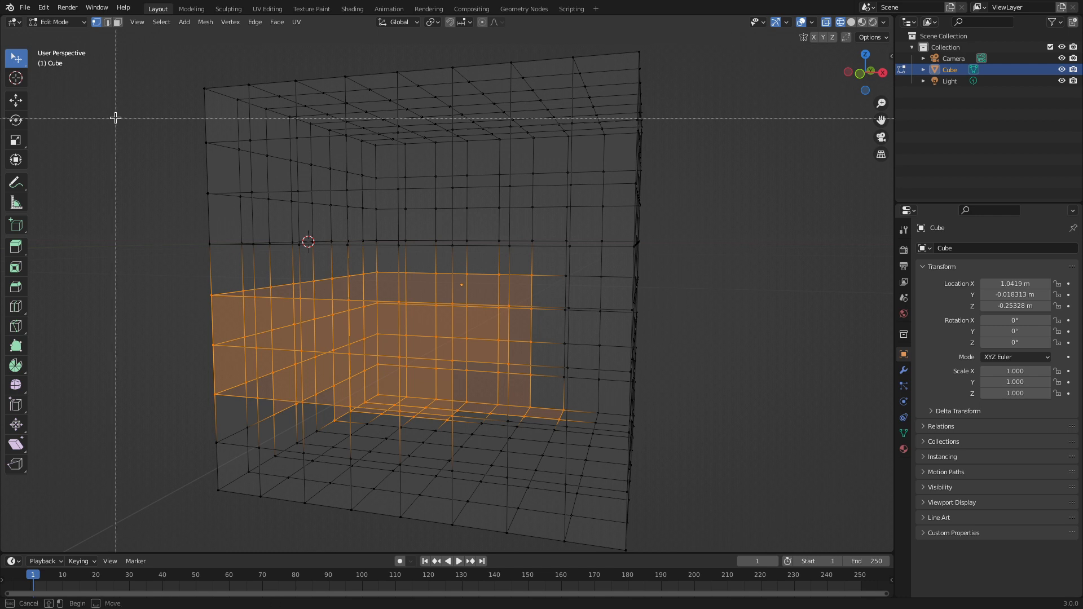
drag(103, 68, 447, 228)
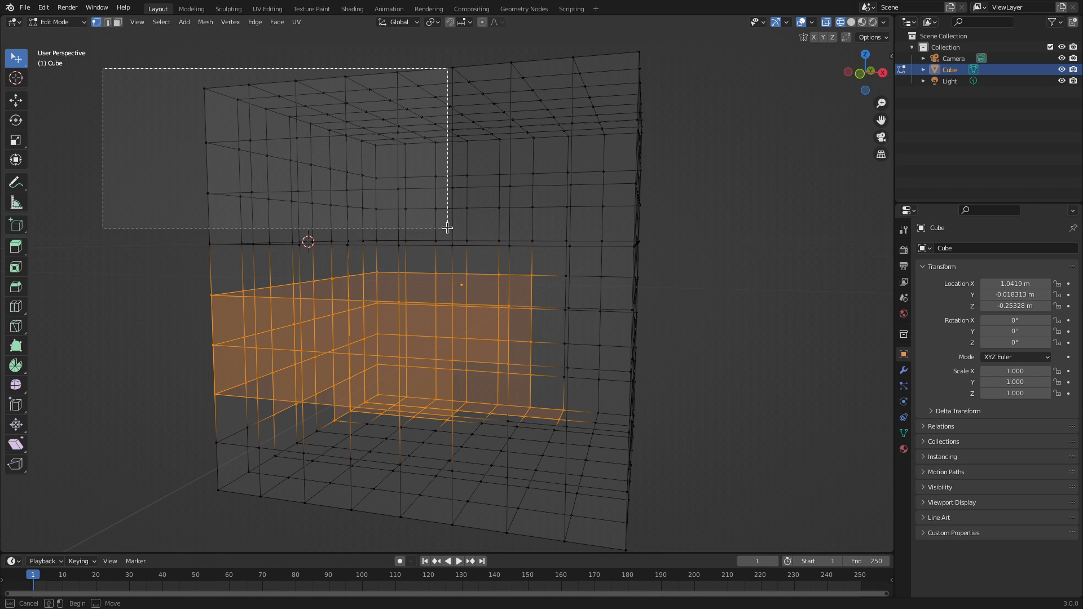
drag(447, 227, 763, 202)
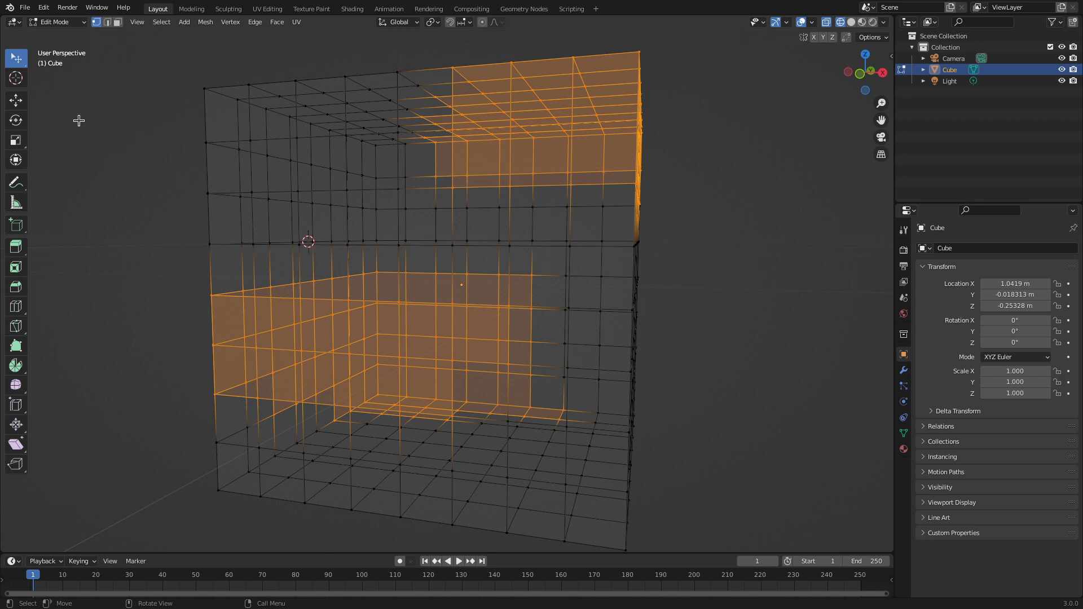
key(b)
drag(78, 120, 326, 242)
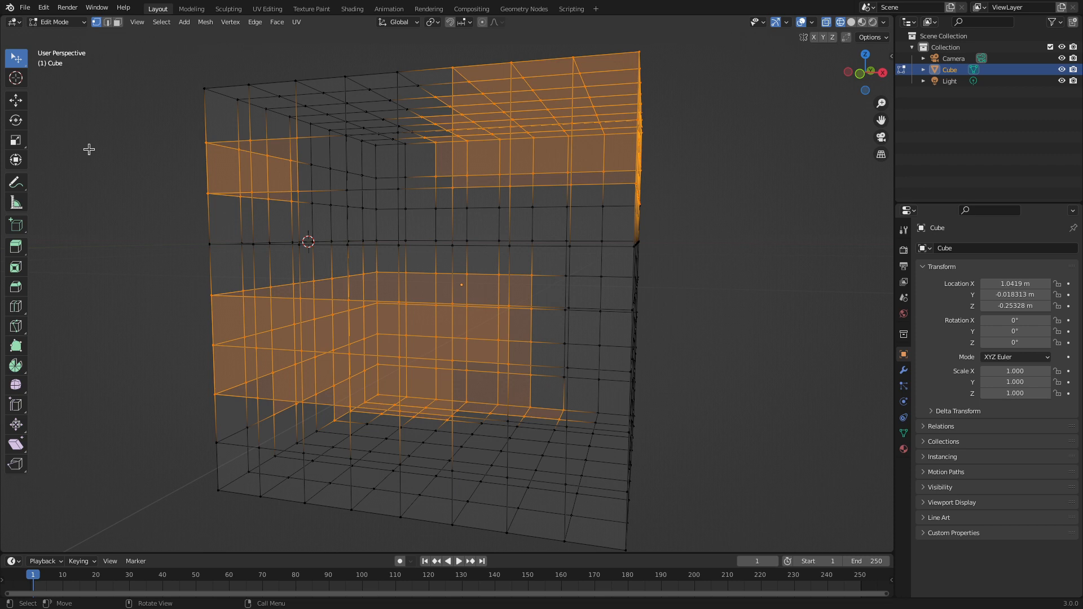
Step: Start Circle Select, adjust the circle's radius, and sweep it over the whole cube to select all its vertices
key(c)
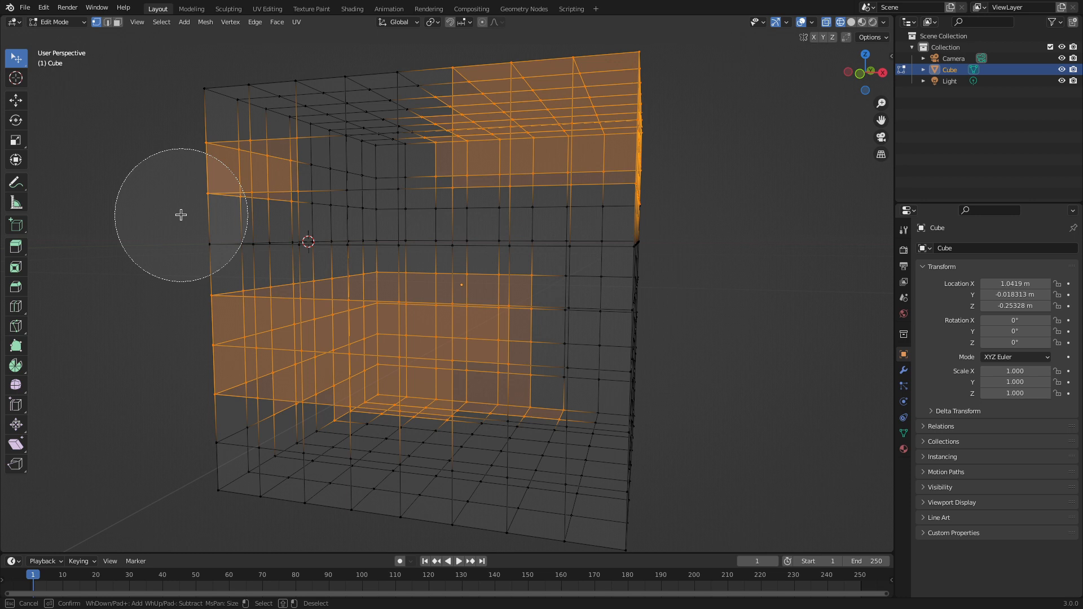
scroll(180, 214, down, 5)
scroll(180, 214, up, 5)
scroll(181, 215, down, 7)
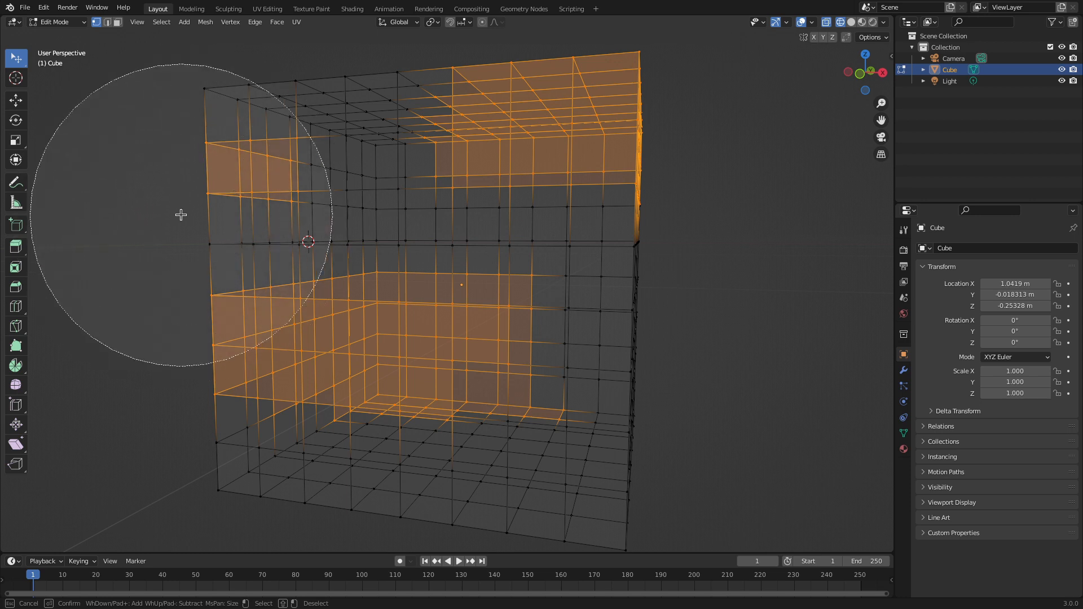
scroll(180, 215, up, 6)
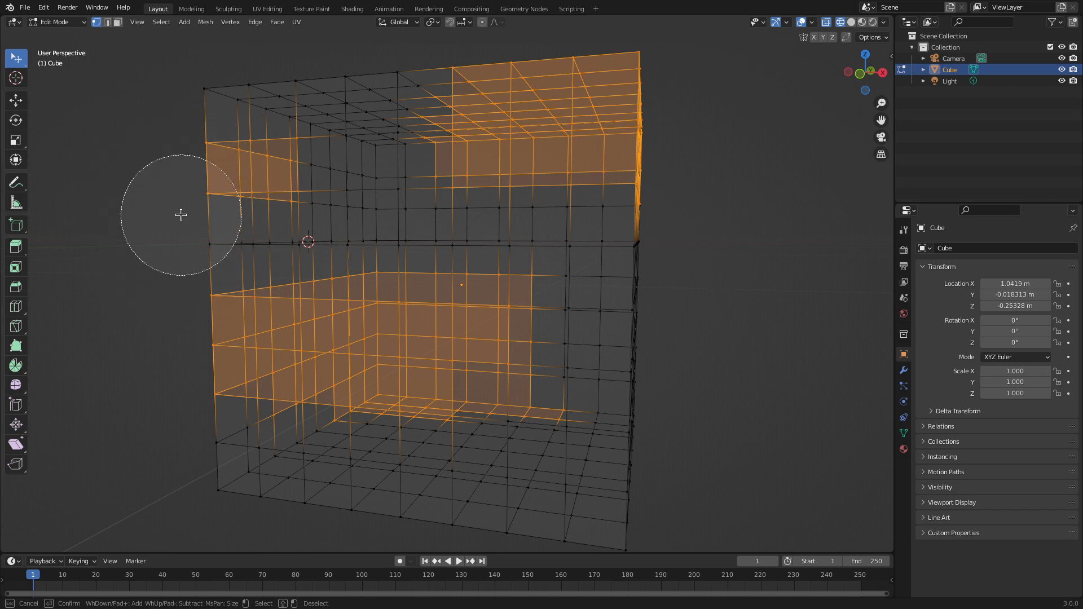
scroll(180, 214, down, 2)
scroll(181, 214, down, 3)
scroll(181, 214, up, 4)
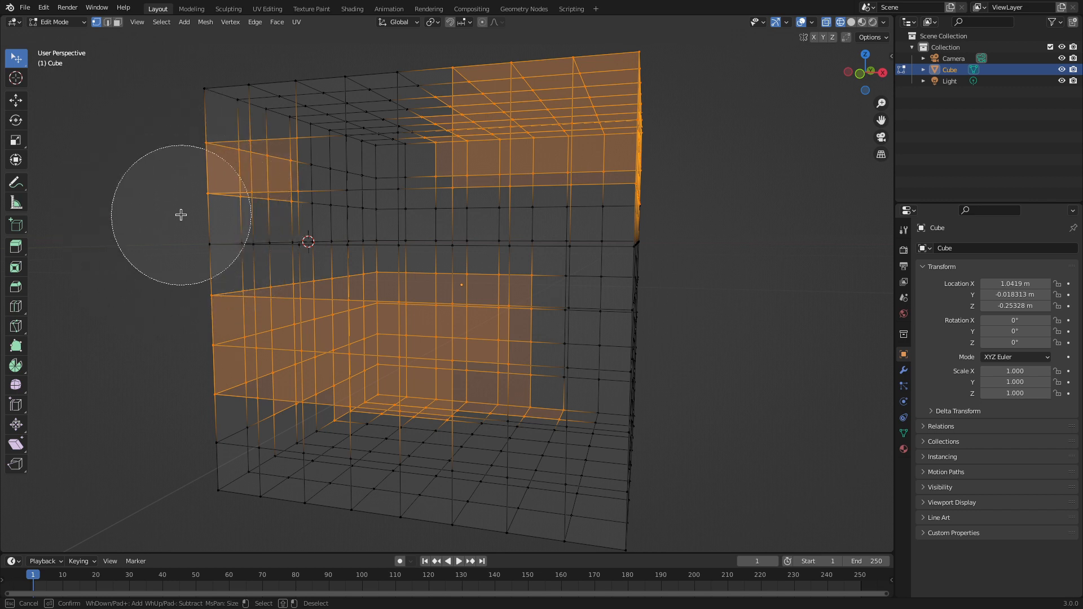
scroll(181, 214, down, 1)
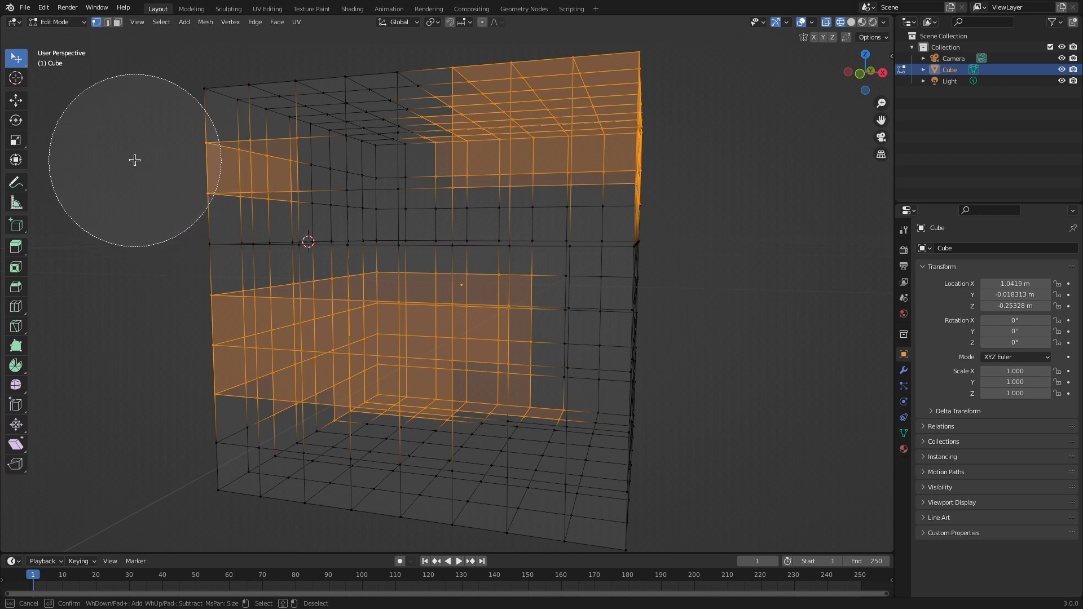
mouse_move(134, 160)
mouse_down()
mouse_move(203, 172)
mouse_move(633, 310)
mouse_move(564, 235)
mouse_move(283, 68)
mouse_move(338, 526)
mouse_move(634, 510)
mouse_move(621, 422)
mouse_up()
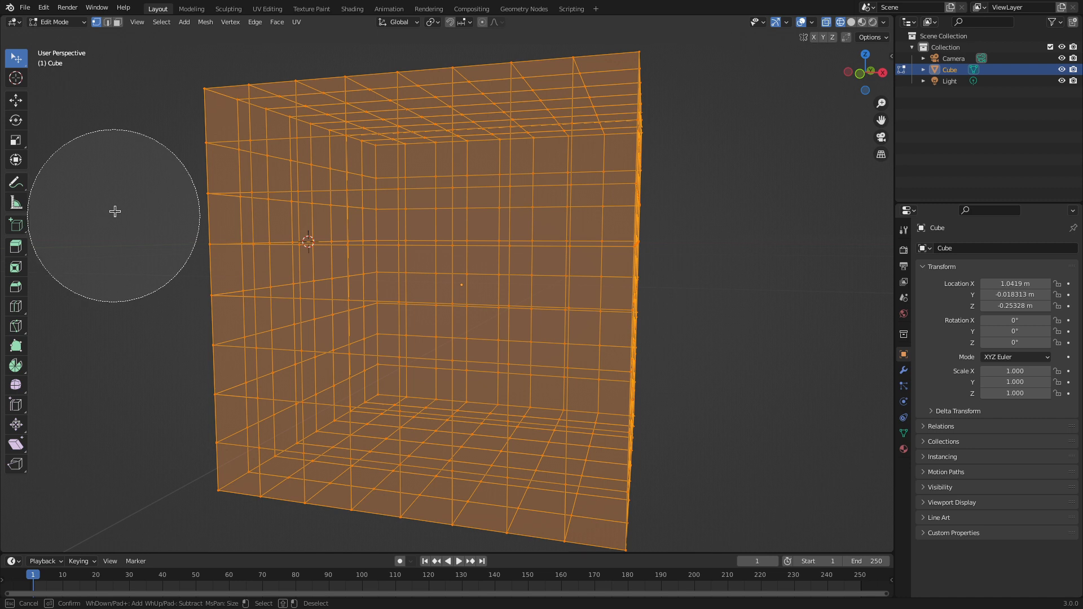
Step: Circle-deselect the cube's upper-left vertices, then sweep a slightly larger circle across the upper rows to deselect them, keeping the lower rows selected
mouse_move(131, 205)
shift+mouse_down()
mouse_move(372, 239)
mouse_move(179, 216)
shift+mouse_up()
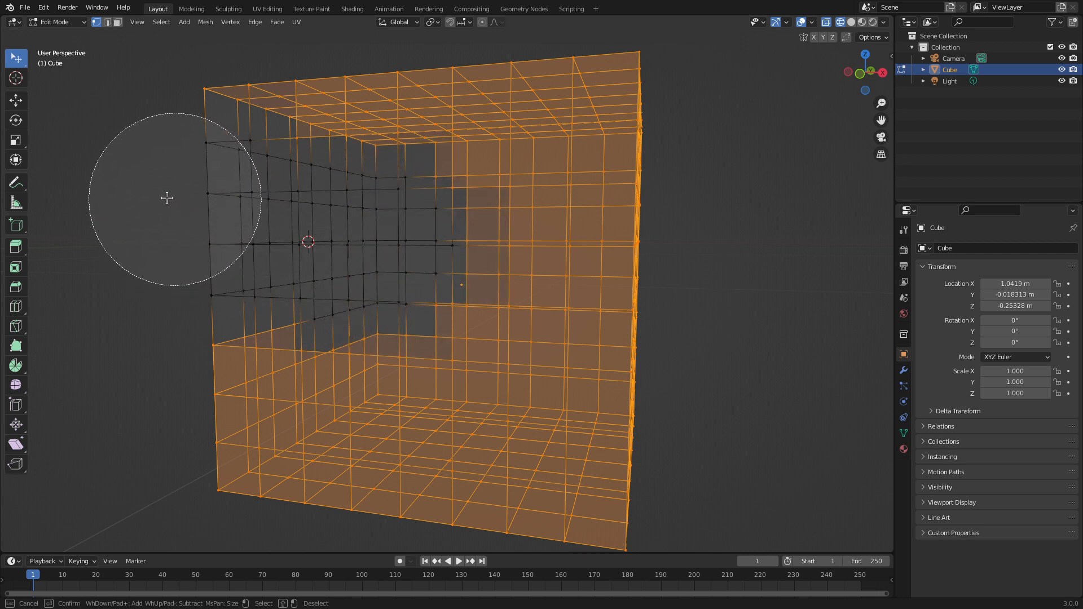
mouse_move(157, 201)
shift+mouse_down()
mouse_move(590, 271)
mouse_move(327, 282)
mouse_move(452, 365)
mouse_move(638, 396)
mouse_move(196, 438)
mouse_move(622, 529)
mouse_move(660, 283)
mouse_move(445, 92)
mouse_move(206, 99)
mouse_move(190, 111)
mouse_move(604, 84)
mouse_move(708, 227)
mouse_move(660, 367)
mouse_move(781, 551)
mouse_move(416, 484)
shift+mouse_up()
scroll(191, 111, down, 1)
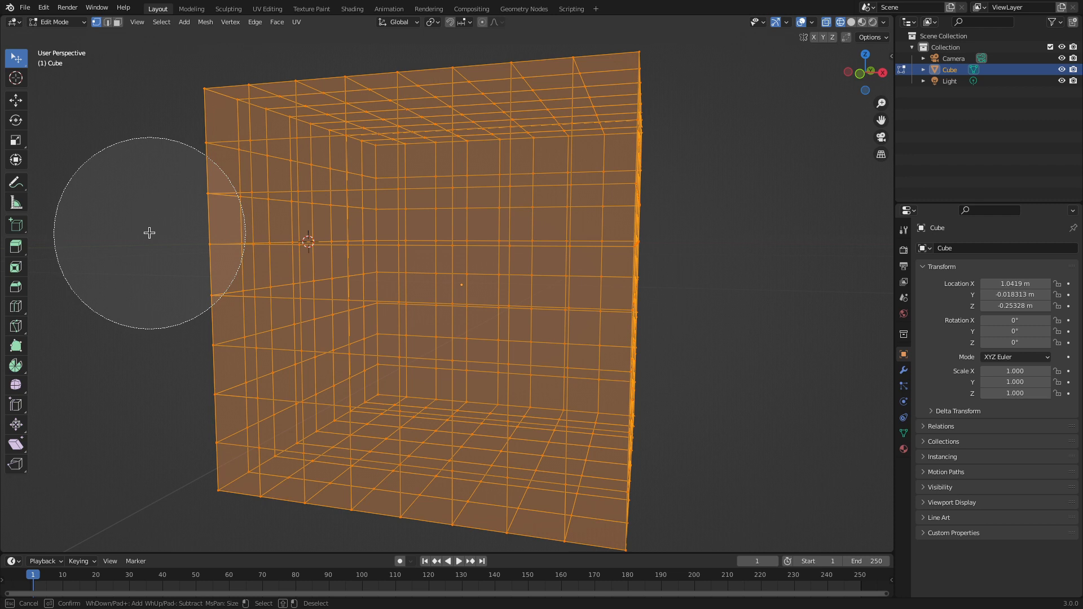
shift+drag(149, 233, 720, 259)
shift+drag(146, 195, 601, 138)
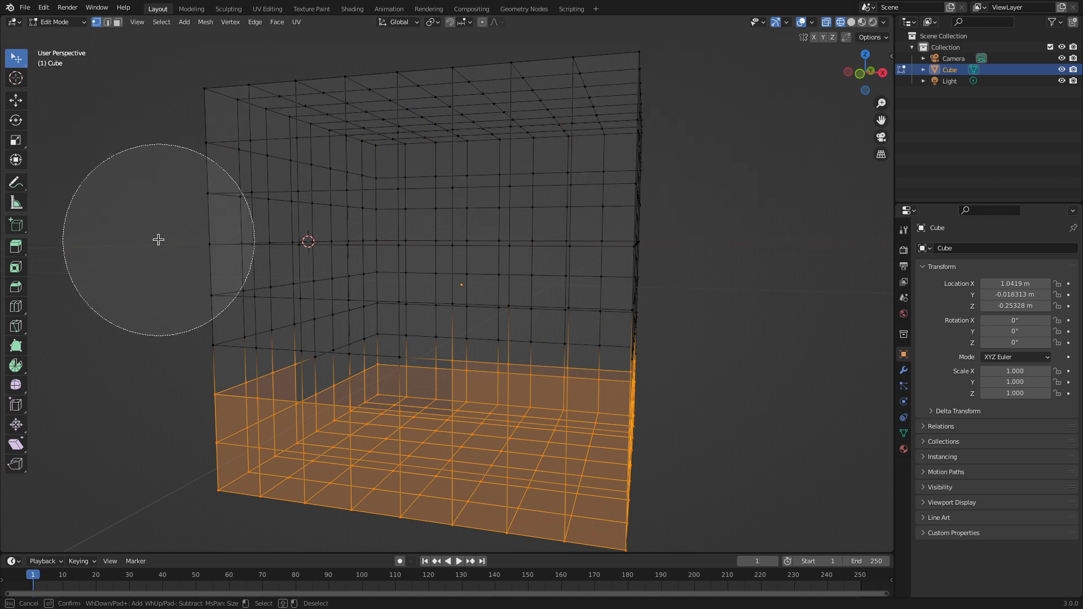
Step: Try different Circle Select radii, sweep a large circle over the cube to select every vertex, and exit Circle Select
scroll(135, 256, down, 5)
scroll(169, 258, up, 8)
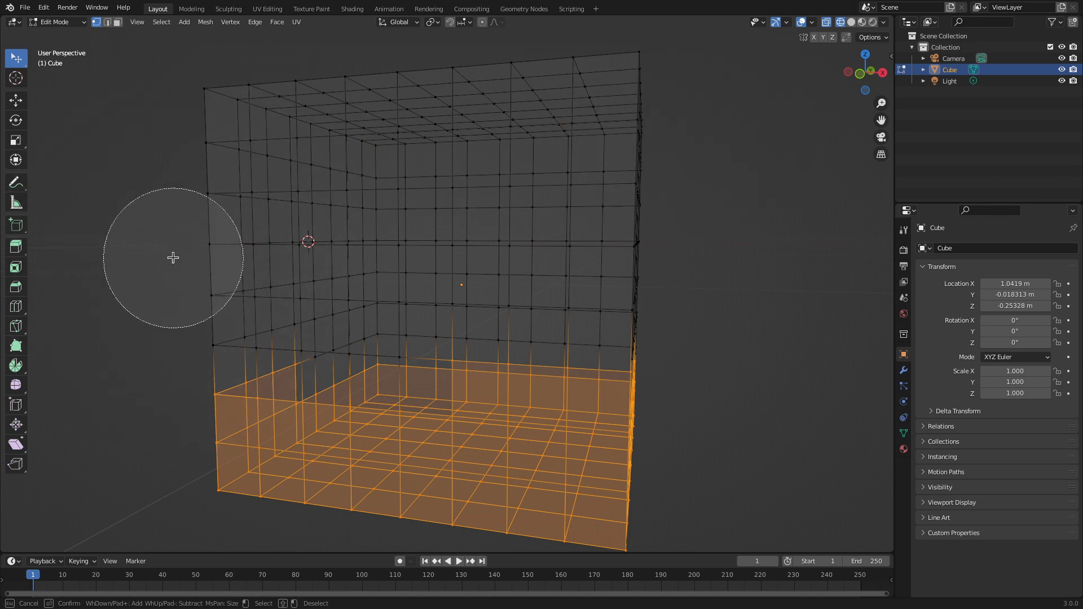
scroll(172, 258, down, 12)
scroll(173, 257, up, 6)
scroll(173, 258, down, 4)
scroll(173, 258, up, 2)
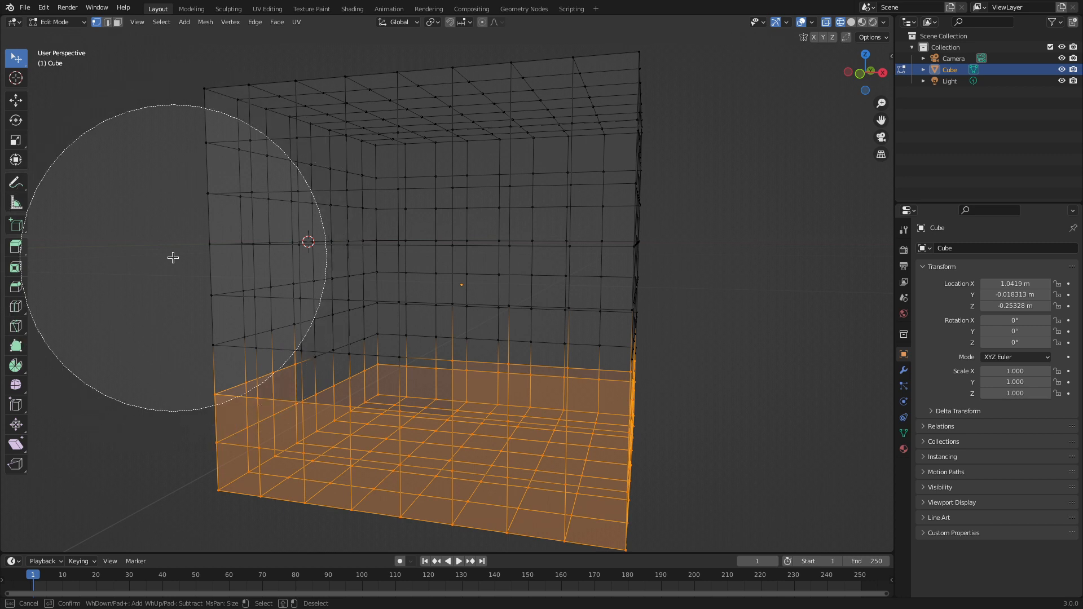
scroll(172, 257, down, 10)
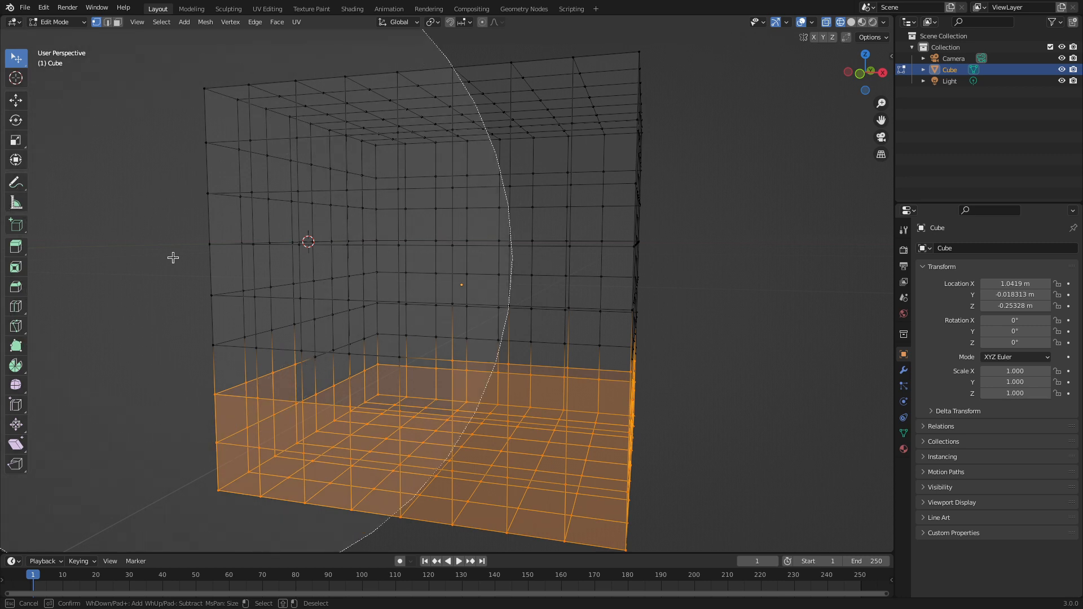
scroll(173, 258, up, 12)
scroll(172, 257, down, 10)
scroll(172, 258, up, 5)
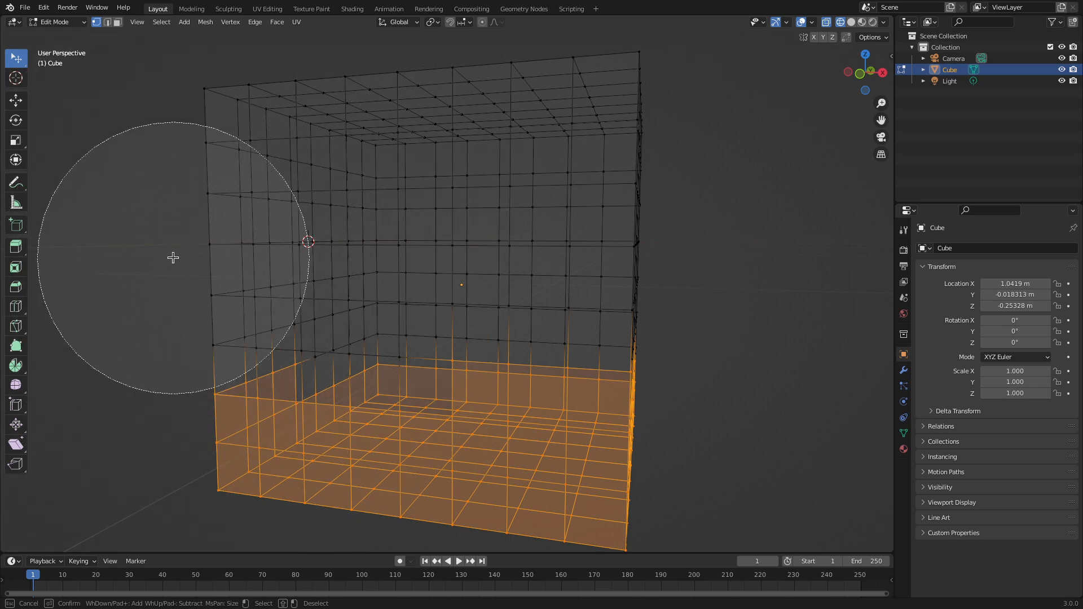
scroll(177, 242, up, 2)
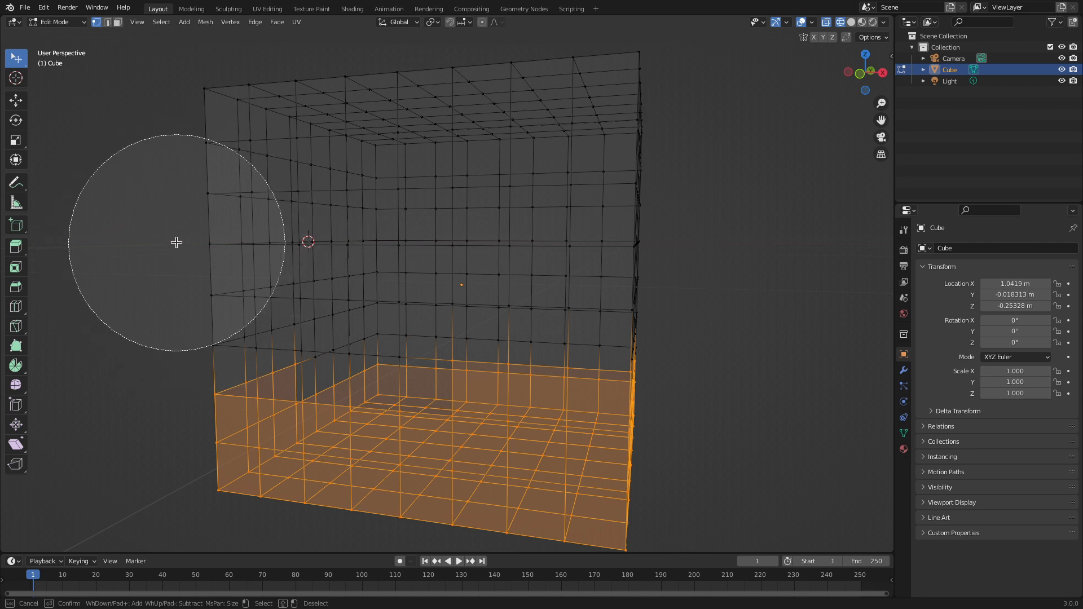
scroll(176, 242, down, 4)
scroll(177, 242, up, 2)
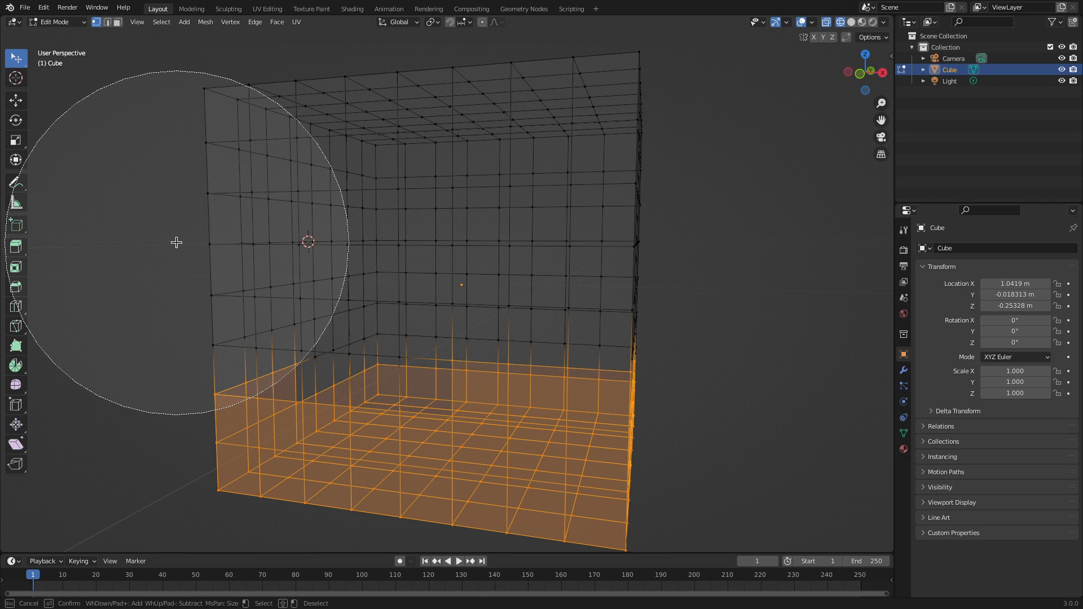
scroll(176, 242, up, 2)
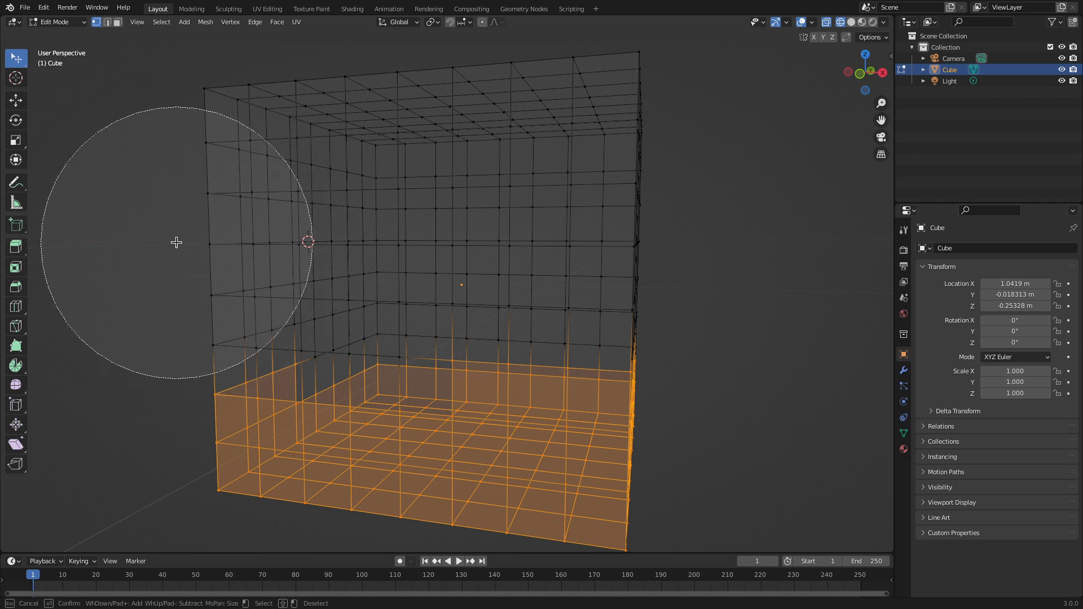
scroll(177, 242, down, 2)
scroll(176, 242, up, 3)
scroll(177, 242, down, 3)
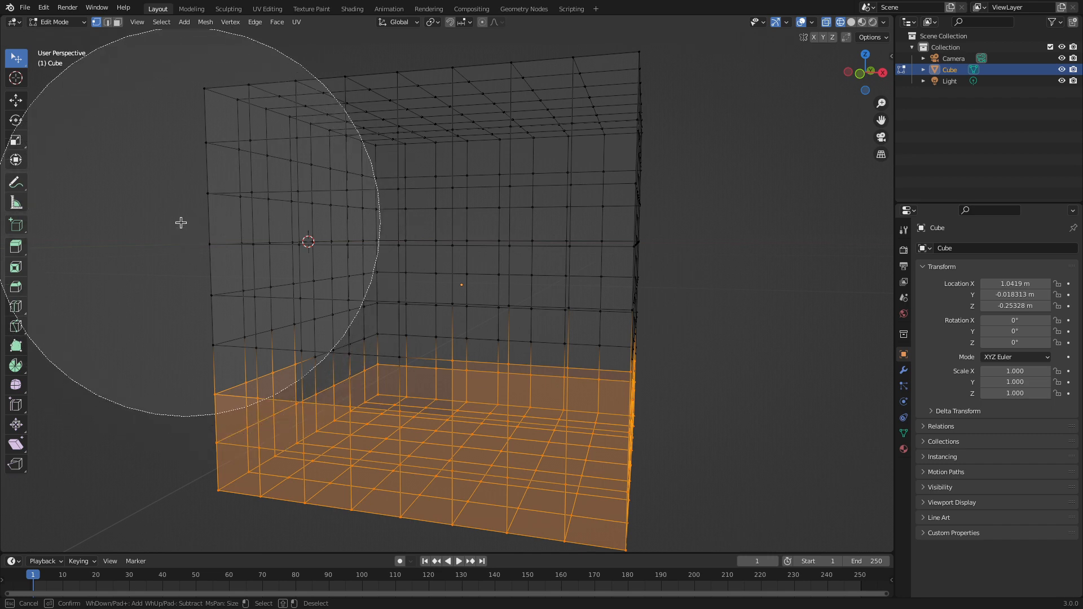
mouse_move(162, 164)
mouse_down()
mouse_move(161, 218)
mouse_move(212, 237)
mouse_move(549, 158)
mouse_move(5, 279)
mouse_move(214, 279)
mouse_move(211, 230)
mouse_up()
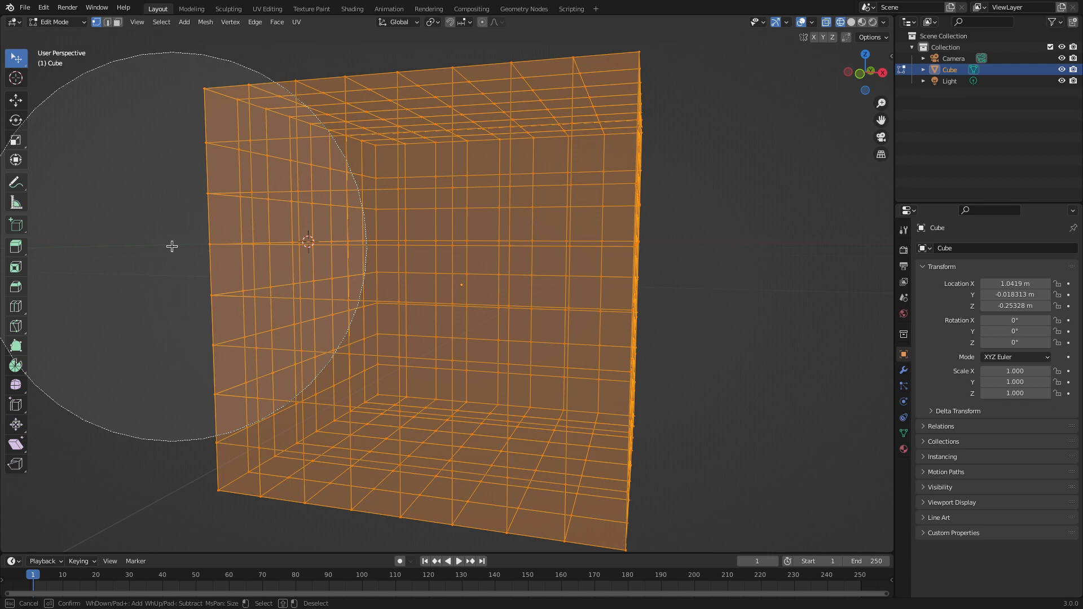
key(Escape)
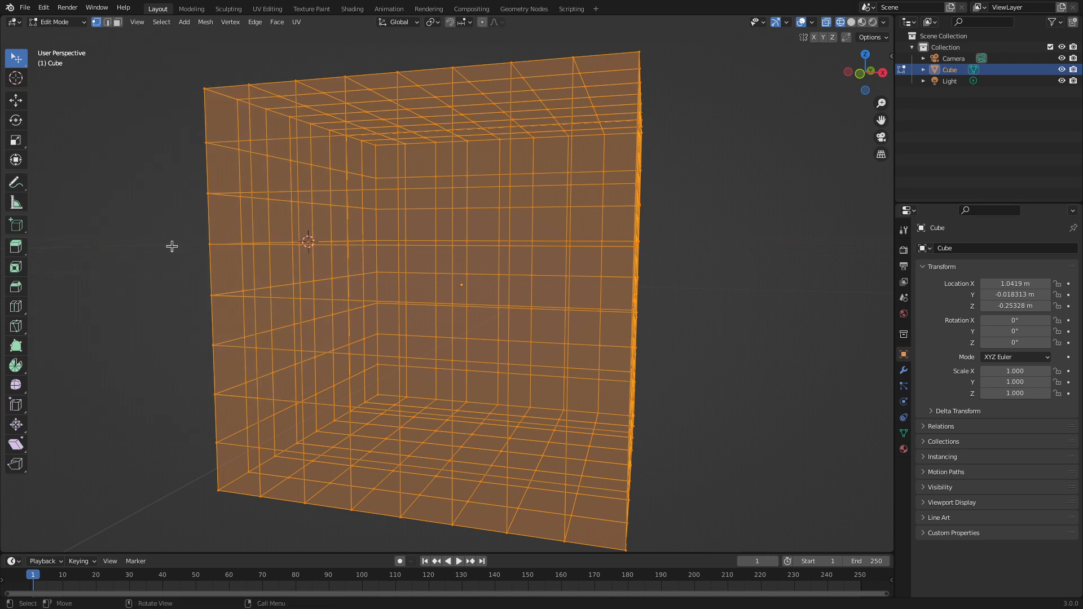
Step: Return to Object Mode with nothing selected and switch the viewport to Solid shading
click(144, 156)
key(Tab)
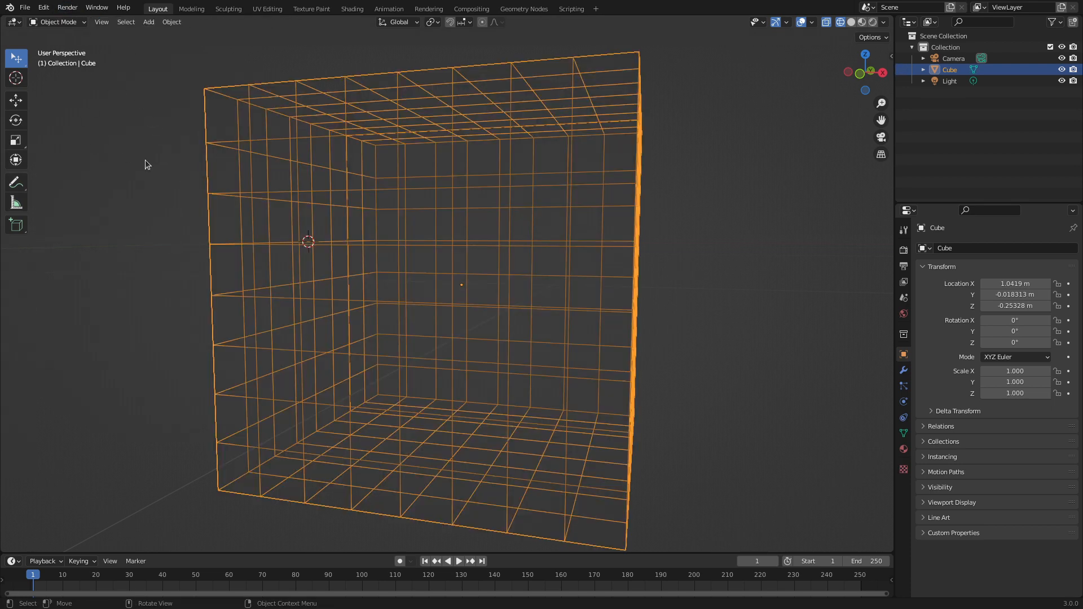
scroll(171, 169, down, 4)
click(172, 169)
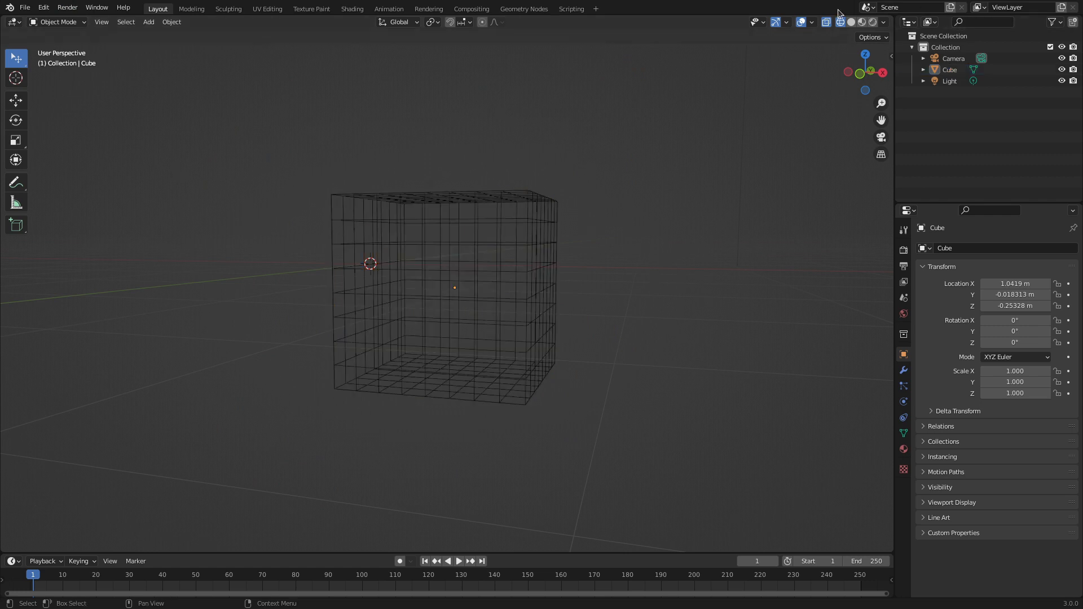
click(851, 22)
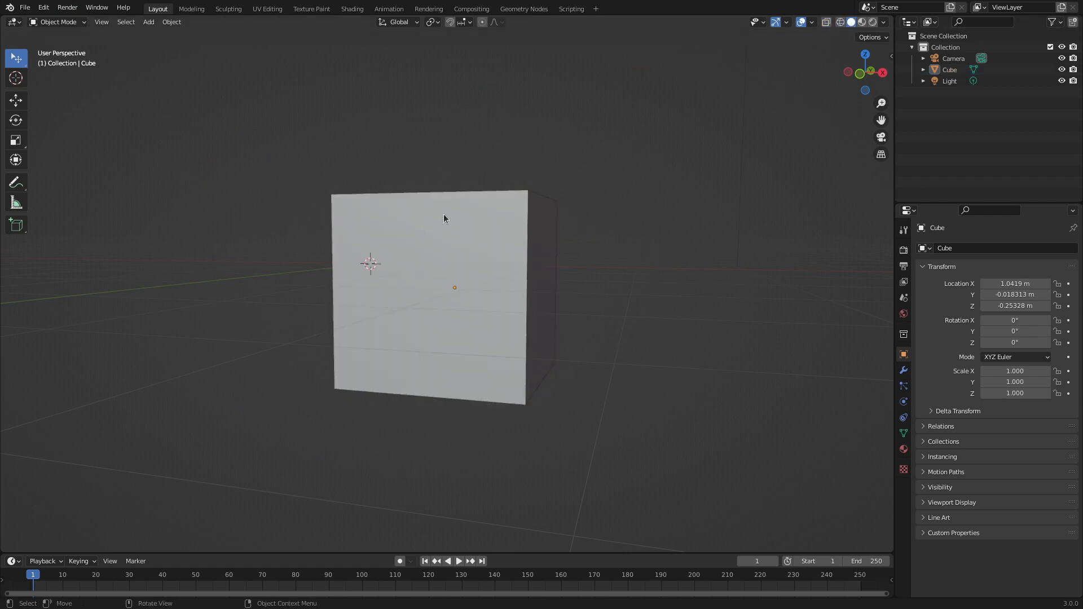
scroll(443, 215, down, 3)
middle_drag(435, 225, 438, 255)
scroll(438, 248, up, 5)
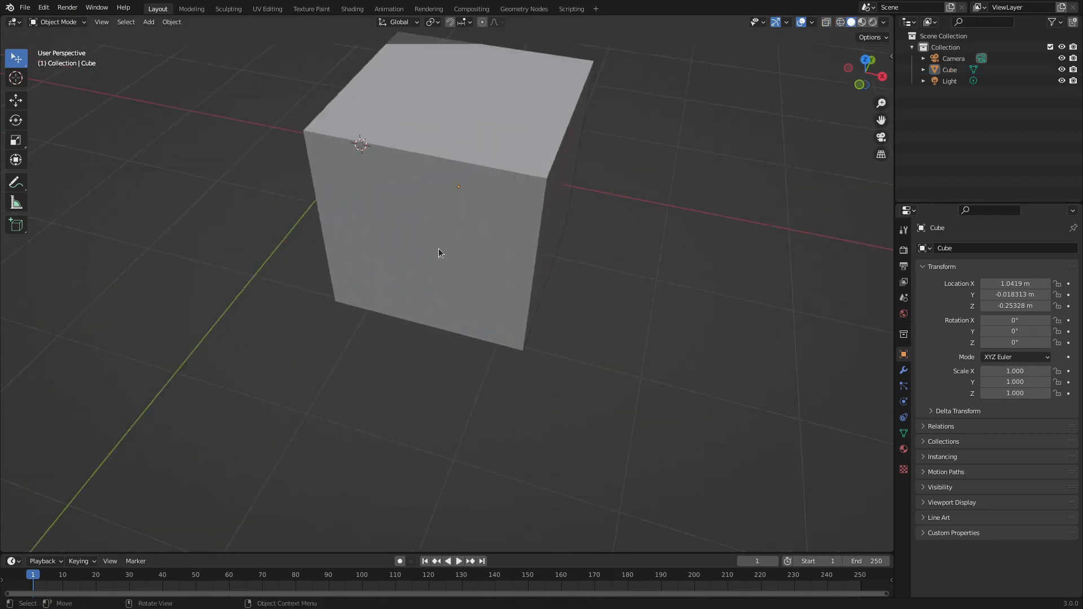
scroll(438, 249, down, 2)
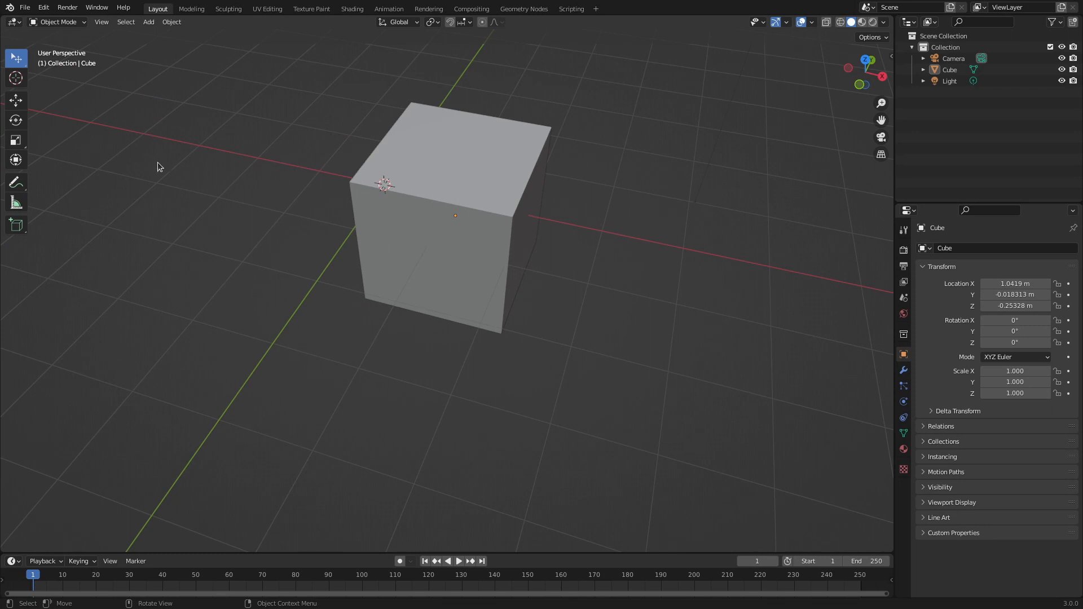
Step: In Object Mode, shrink the Circle Select radius and select, deselect and reselect the cube with the circle over its origin point
key(c)
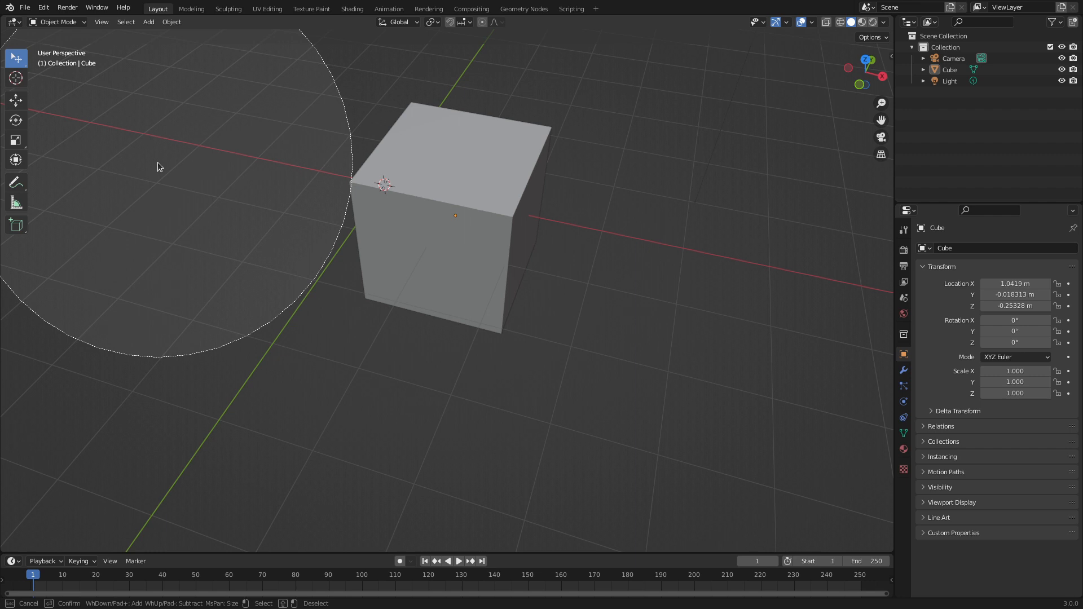
scroll(190, 192, down, 4)
scroll(191, 195, up, 8)
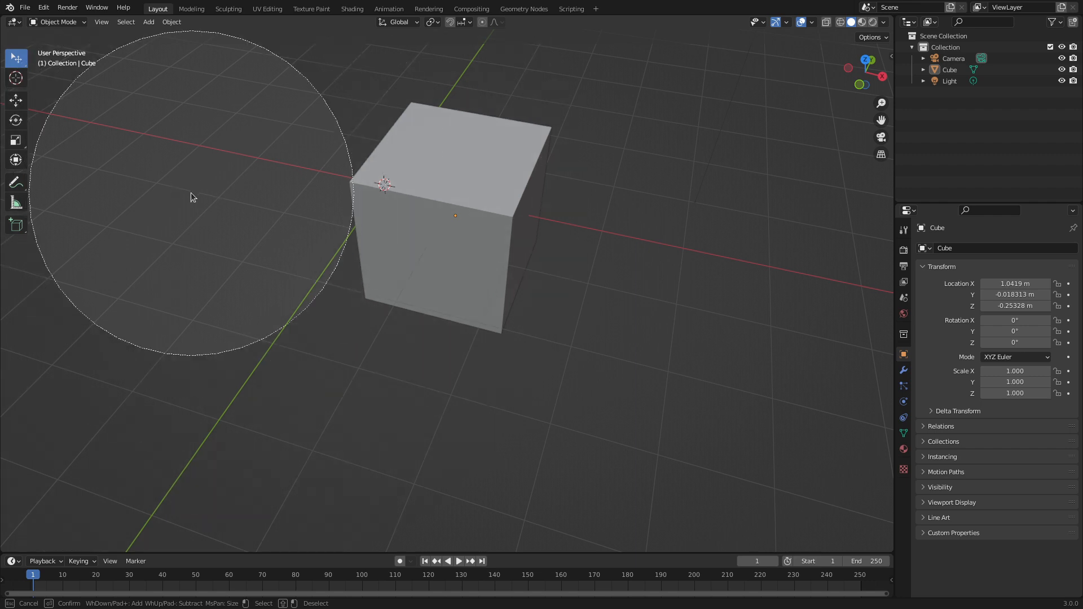
scroll(191, 192, up, 2)
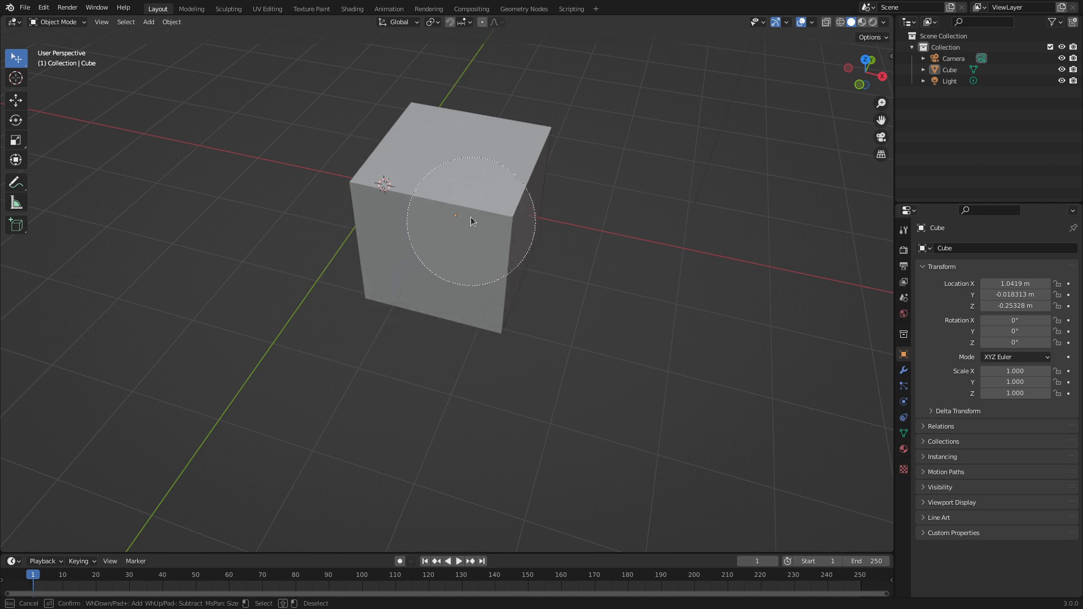
click(454, 217)
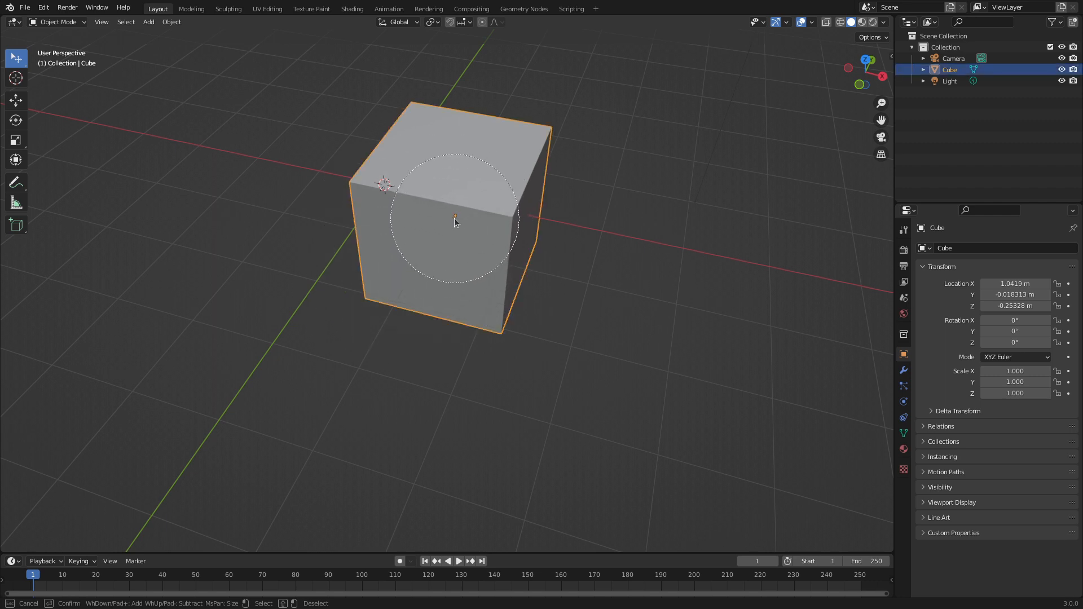
shift+click(480, 226)
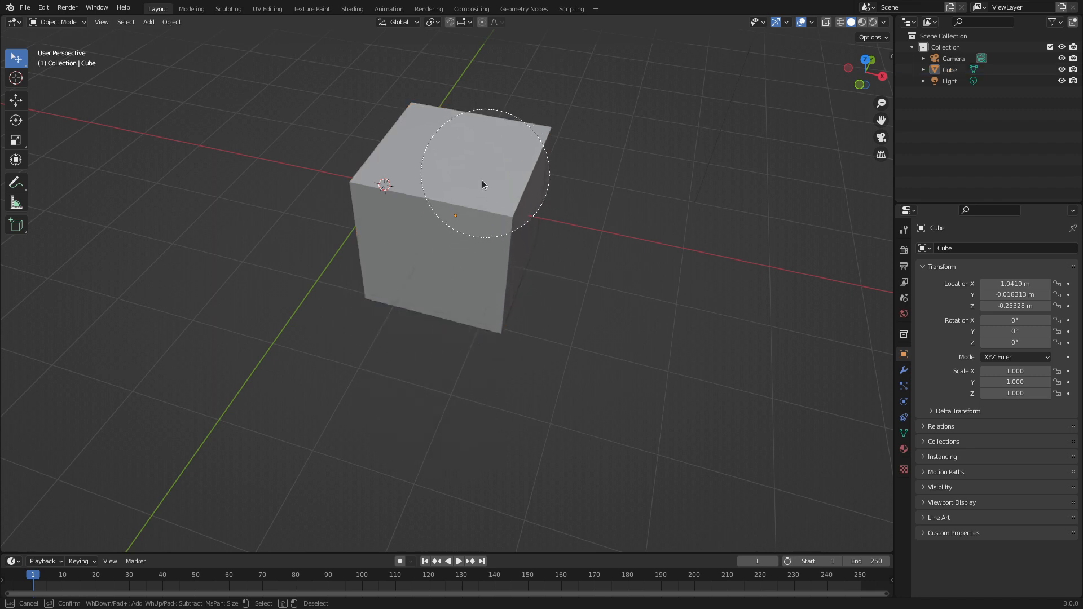
click(463, 231)
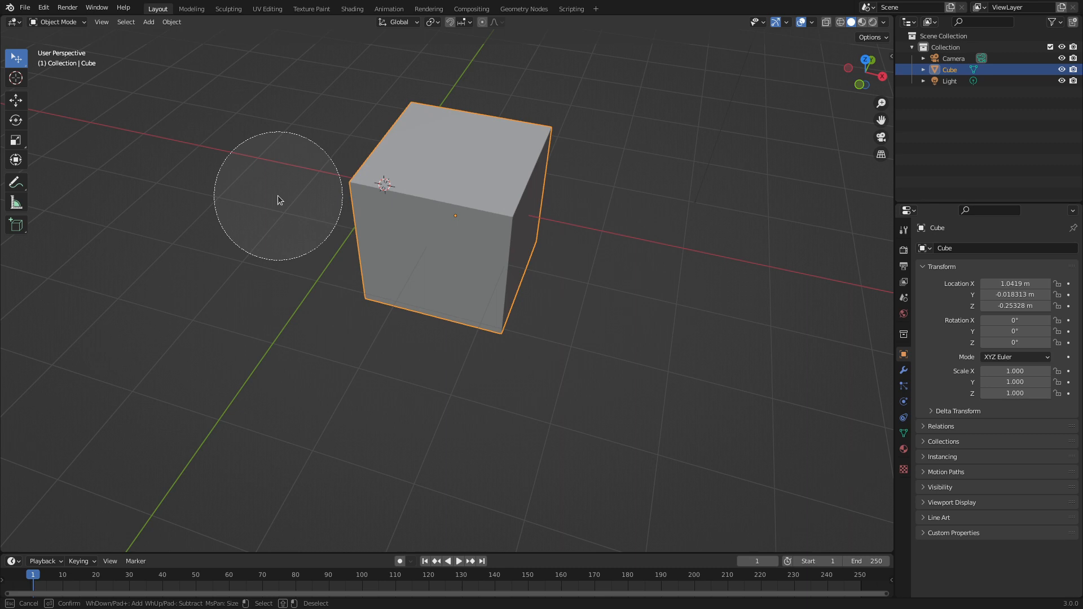
key(Escape)
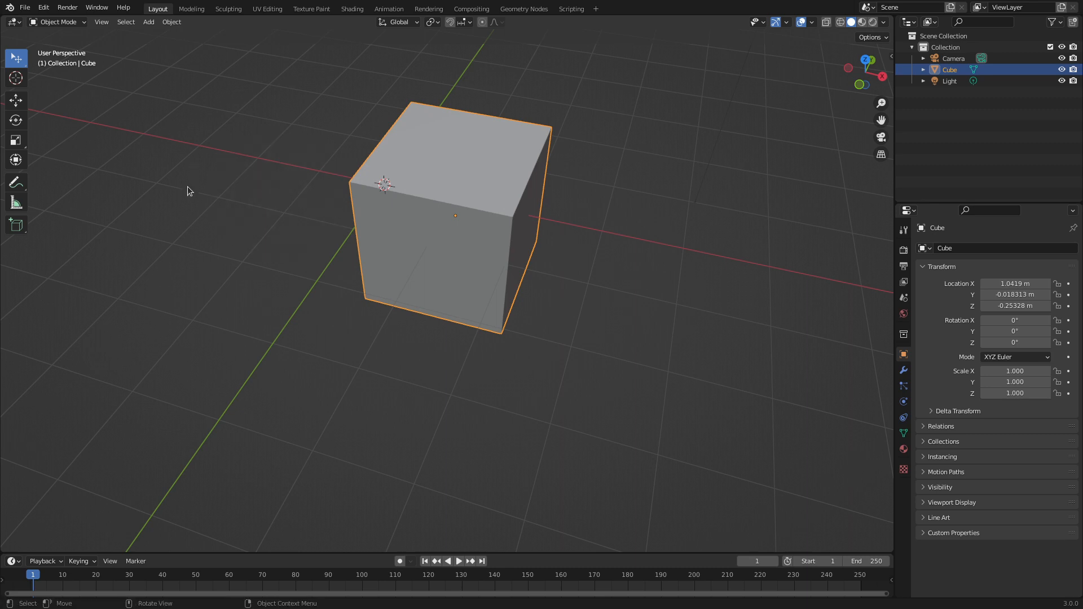
Step: Enter Edit Mode on the cube and switch the viewport to Wireframe shading
key(Tab)
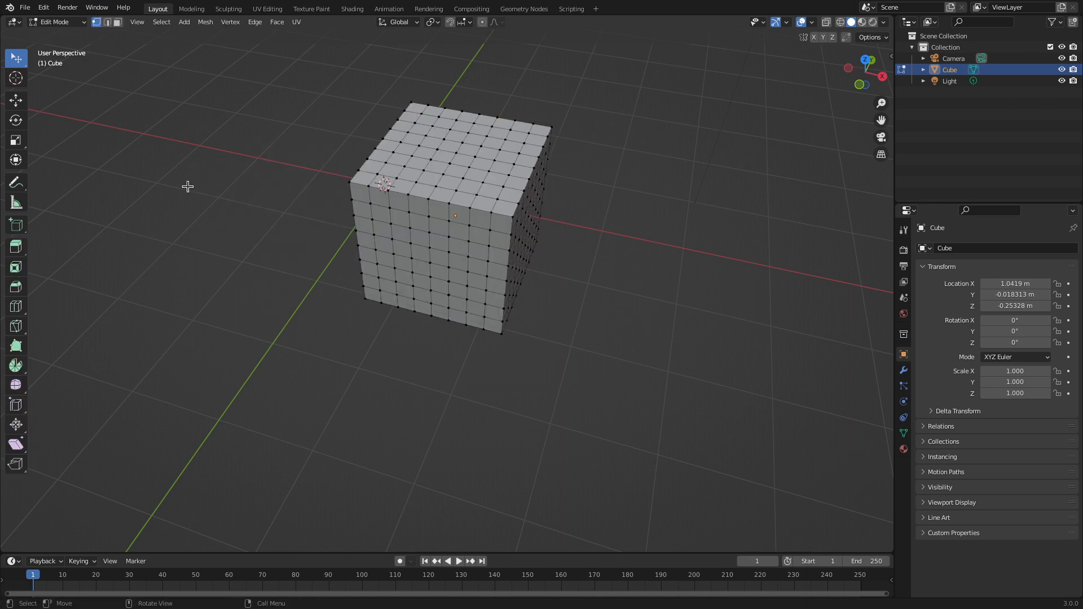
click(840, 23)
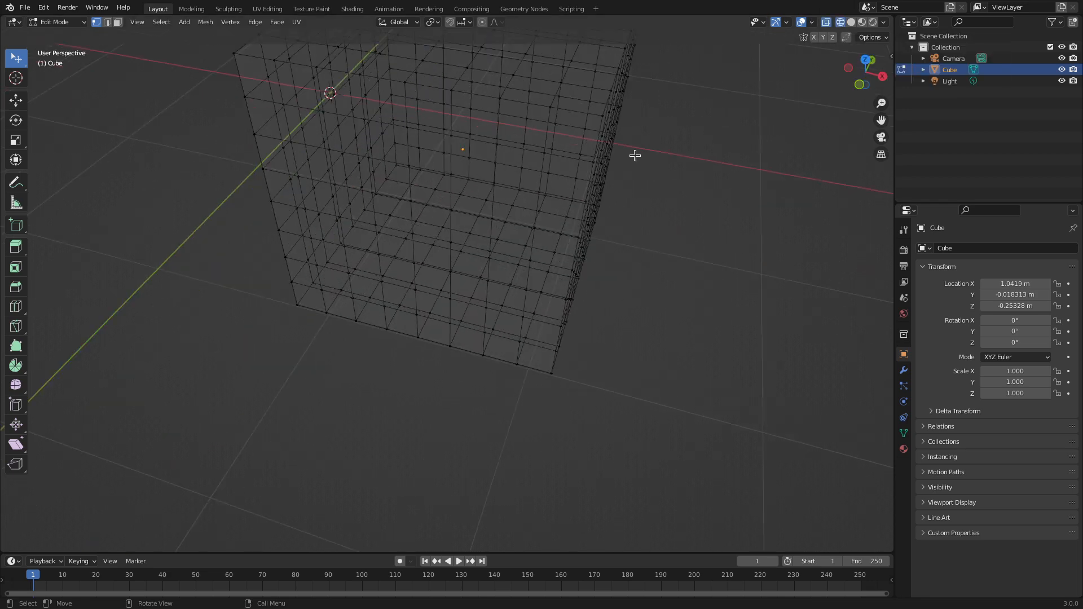
middle_drag(635, 155, 626, 306)
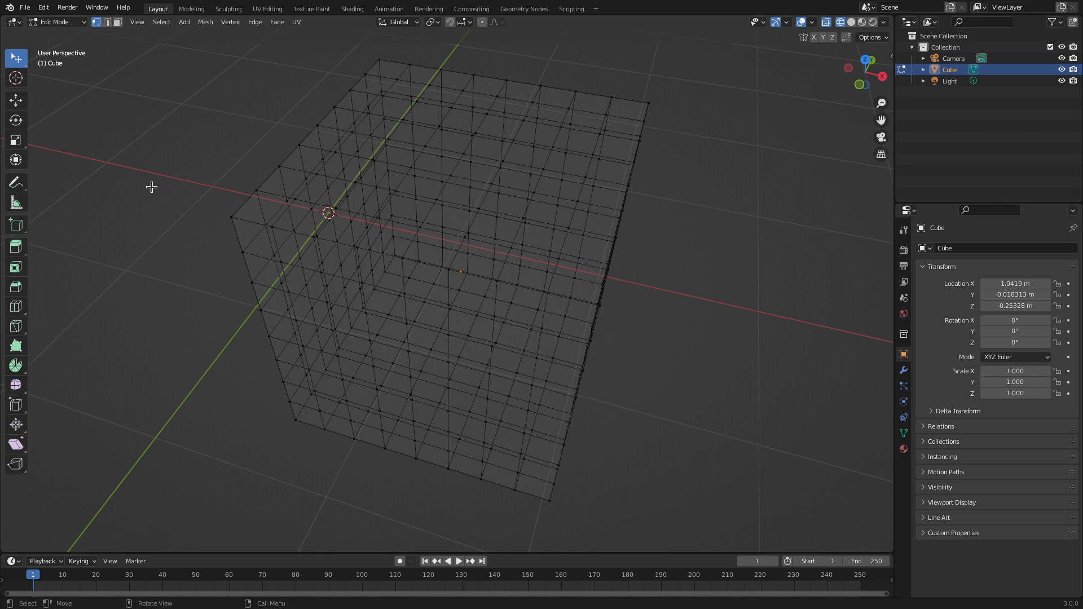
Step: Lasso-select a large area of the cube's vertices, lasso-deselect a patch inside it, and lasso further vertices into the selection
key(ctrl)
mouse_move(151, 187)
ctrl+right_down()
mouse_move(169, 151)
mouse_move(202, 247)
mouse_move(234, 96)
ctrl+right_up()
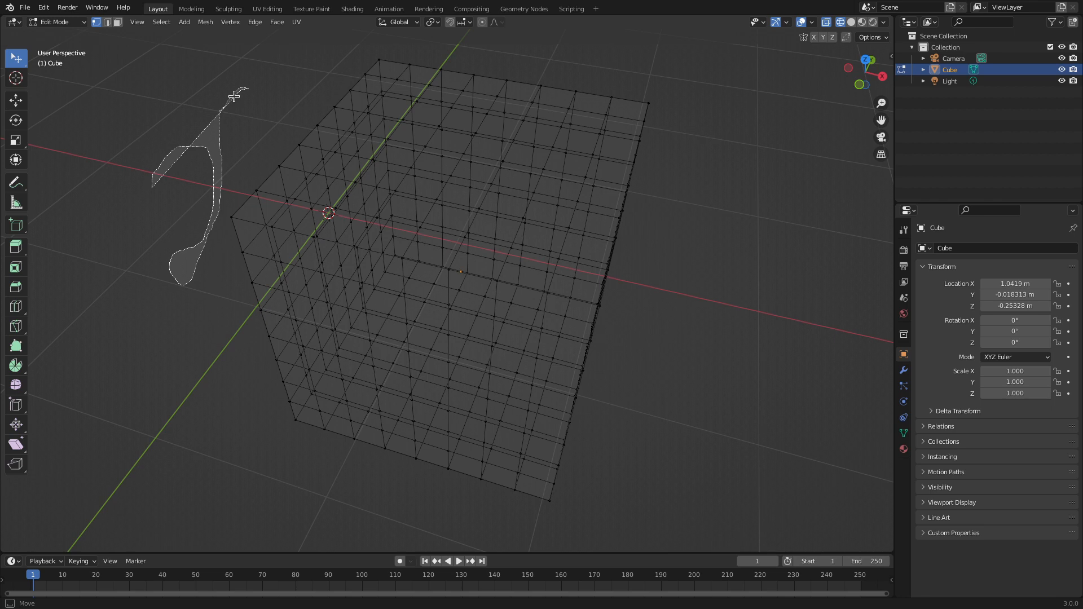
mouse_move(234, 96)
ctrl+right_down()
mouse_move(218, 70)
mouse_move(256, 102)
mouse_move(298, 102)
mouse_move(289, 53)
mouse_move(367, 69)
mouse_move(234, 121)
mouse_move(491, 51)
mouse_move(443, 148)
mouse_move(496, 193)
mouse_move(625, 218)
mouse_move(657, 28)
mouse_move(616, 390)
mouse_move(357, 203)
mouse_move(244, 330)
mouse_move(164, 234)
ctrl+right_up()
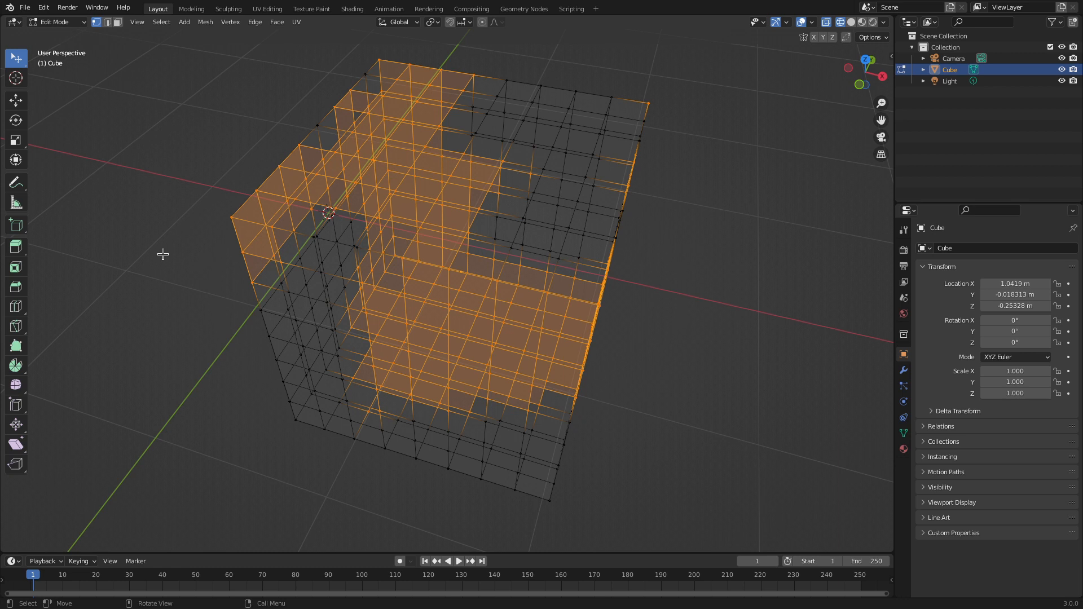
key(ctrl)
mouse_move(162, 254)
ctrl+right_down()
mouse_move(242, 145)
mouse_move(339, 123)
mouse_move(494, 123)
mouse_move(516, 152)
mouse_move(282, 198)
mouse_move(493, 278)
mouse_move(189, 410)
mouse_move(271, 203)
mouse_move(169, 248)
mouse_move(191, 240)
ctrl+right_up()
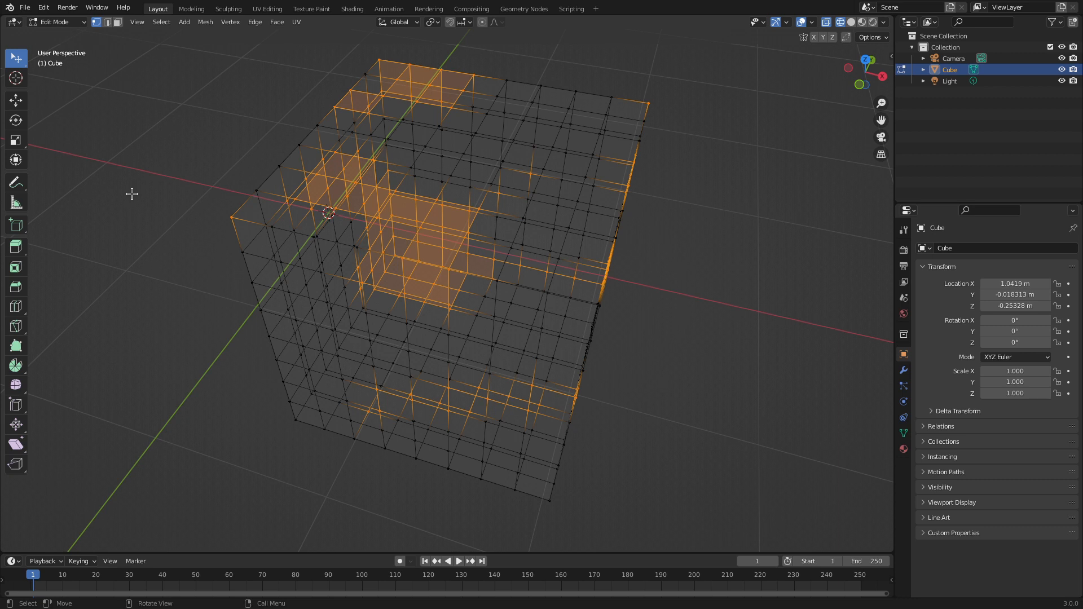
mouse_move(132, 194)
ctrl+right_down()
mouse_move(158, 199)
mouse_move(205, 93)
mouse_move(379, 195)
mouse_move(334, 370)
mouse_move(107, 295)
mouse_move(131, 191)
ctrl+right_up()
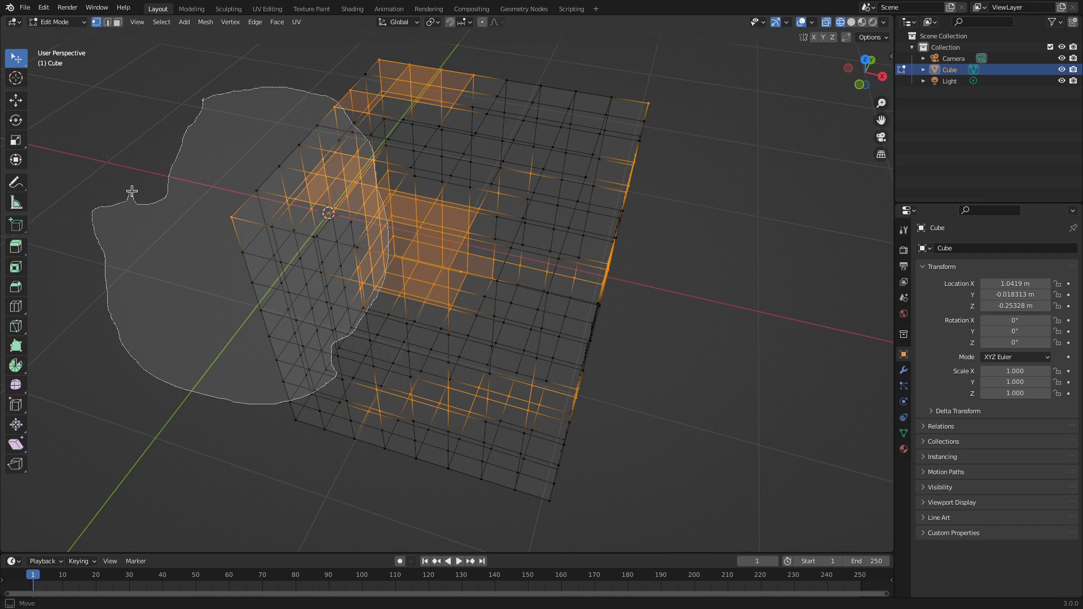
mouse_move(132, 191)
ctrl+right_down()
mouse_move(137, 229)
mouse_move(219, 277)
mouse_move(212, 148)
mouse_move(132, 247)
mouse_move(298, 254)
mouse_move(200, 194)
mouse_move(457, 150)
mouse_move(418, 219)
mouse_move(421, 164)
mouse_move(432, 163)
ctrl+right_up()
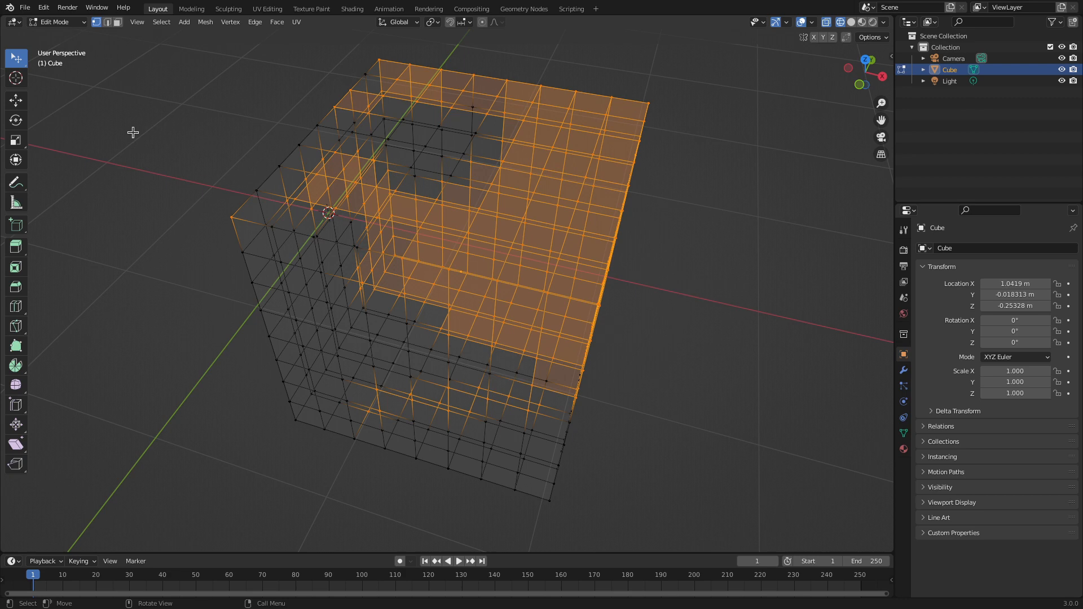
Step: Return to Object Mode in Solid shading, deselect the cube, and lasso around its origin point to select it
key(Tab)
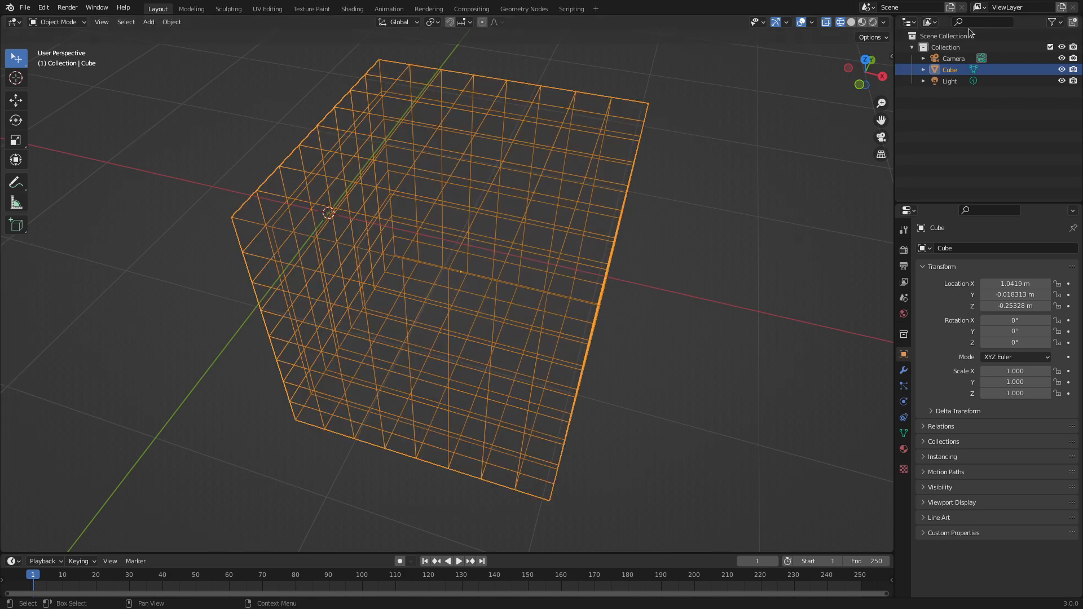
click(851, 22)
scroll(594, 182, down, 5)
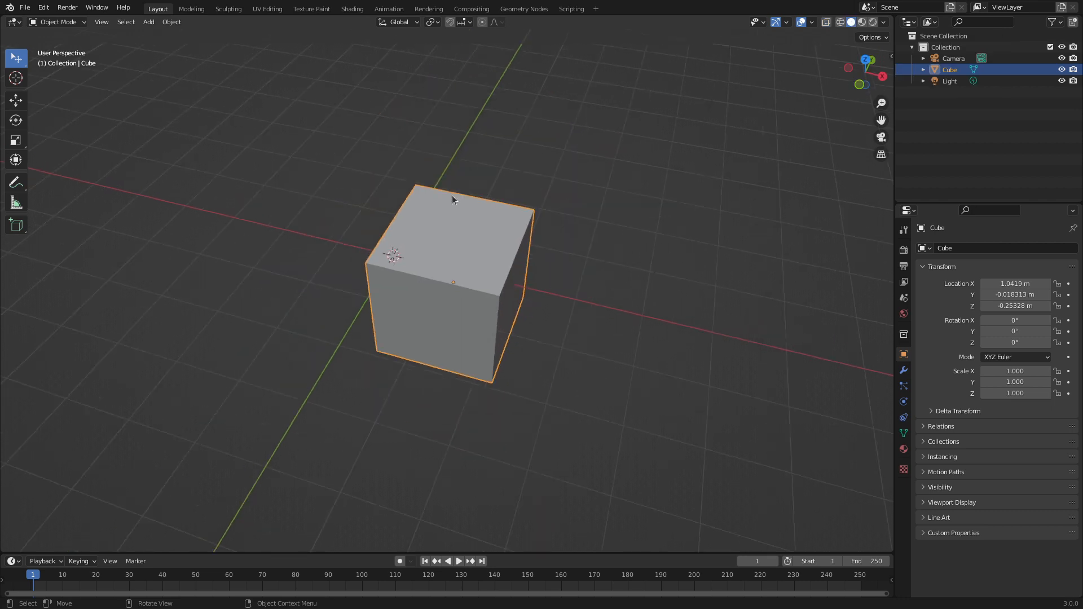
click(323, 188)
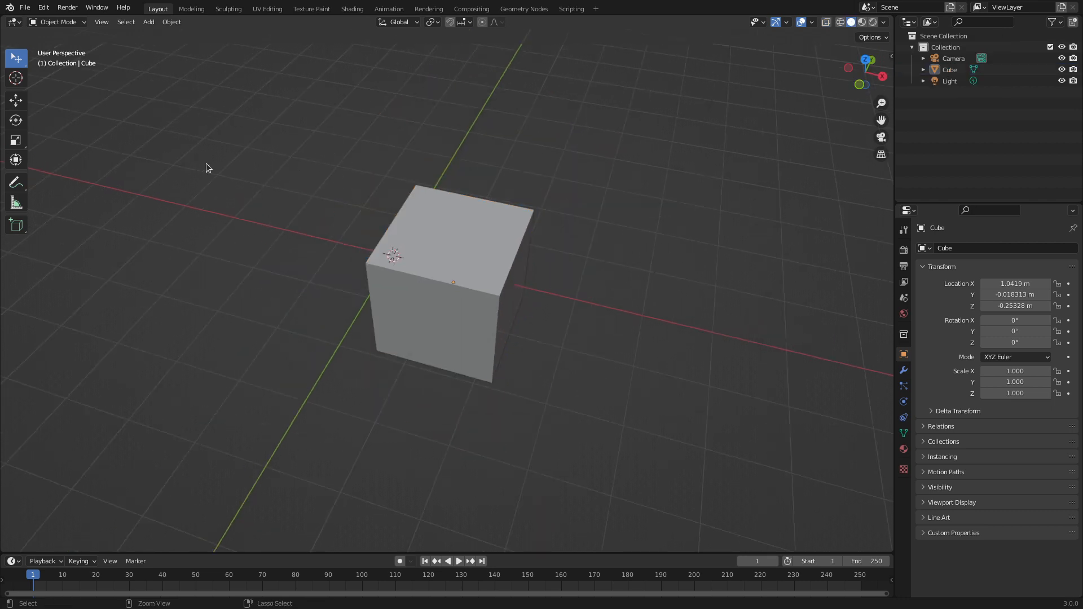
mouse_move(206, 165)
ctrl+right_down()
mouse_move(287, 100)
mouse_move(303, 202)
mouse_move(299, 181)
mouse_move(338, 169)
mouse_move(340, 183)
mouse_move(361, 141)
mouse_move(380, 208)
mouse_move(376, 145)
mouse_move(440, 162)
mouse_move(460, 192)
mouse_move(556, 251)
mouse_move(412, 257)
mouse_move(441, 300)
mouse_move(502, 265)
mouse_move(591, 292)
mouse_move(494, 454)
mouse_move(209, 366)
mouse_move(213, 223)
mouse_move(197, 168)
ctrl+right_up()
mouse_move(443, 284)
ctrl+right_down()
mouse_move(451, 260)
mouse_move(454, 304)
mouse_move(470, 260)
mouse_move(459, 310)
mouse_move(437, 289)
ctrl+right_up()
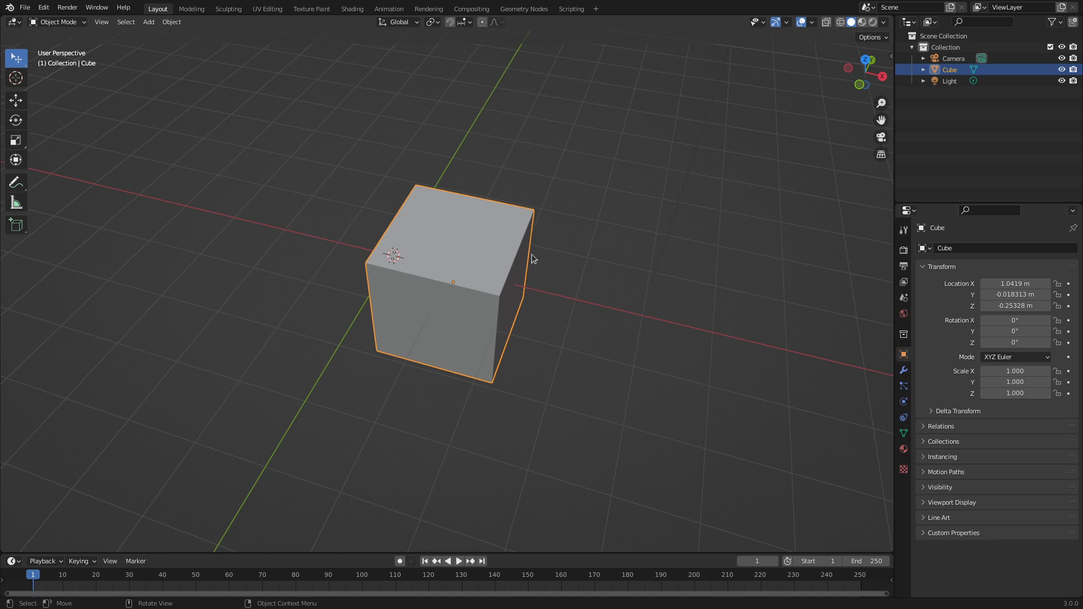
Step: Enter Edit Mode on the cube, switch the viewport to Wireframe shading, and clear the vertex selection
key(Tab)
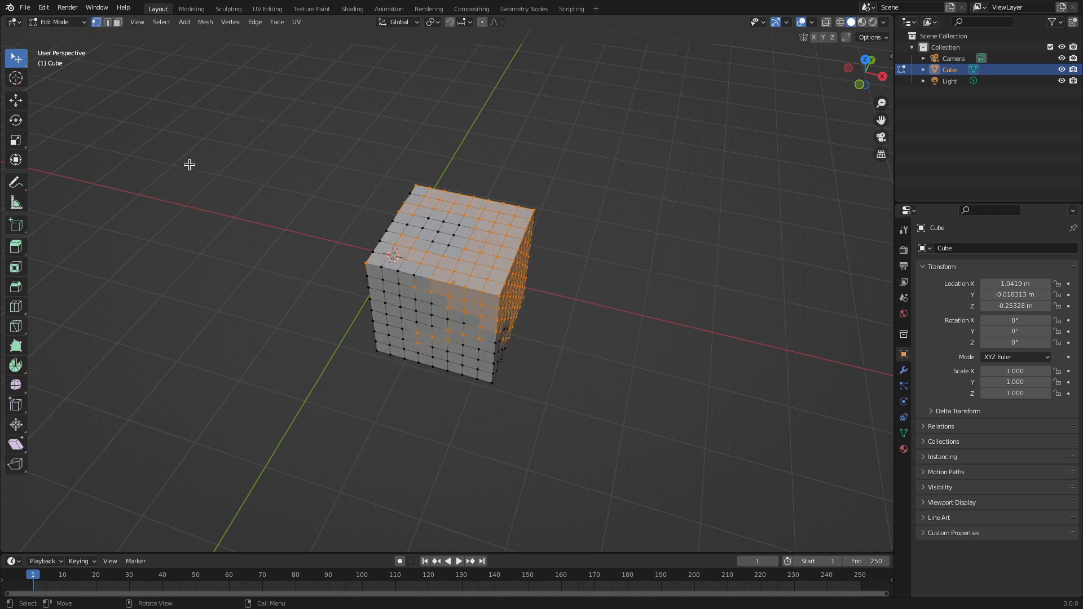
click(825, 22)
scroll(476, 293, up, 6)
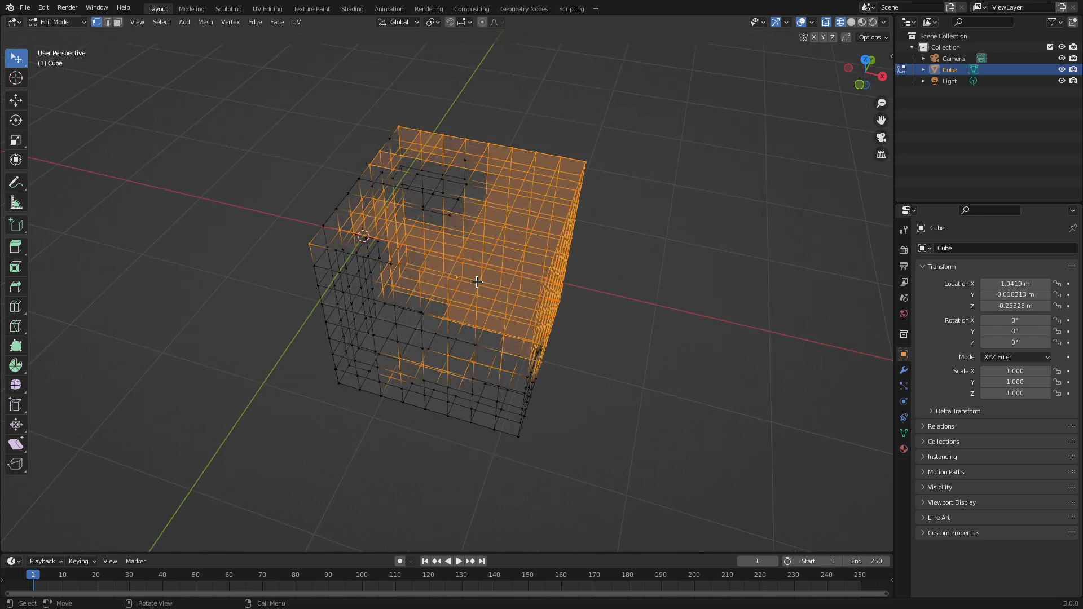
click(165, 192)
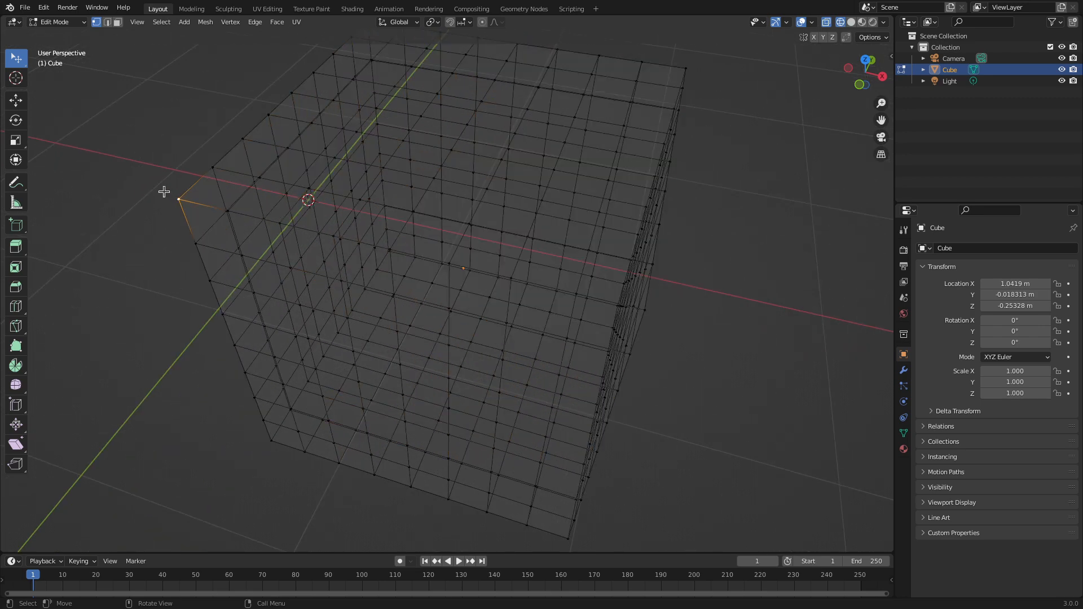
scroll(159, 205, down, 3)
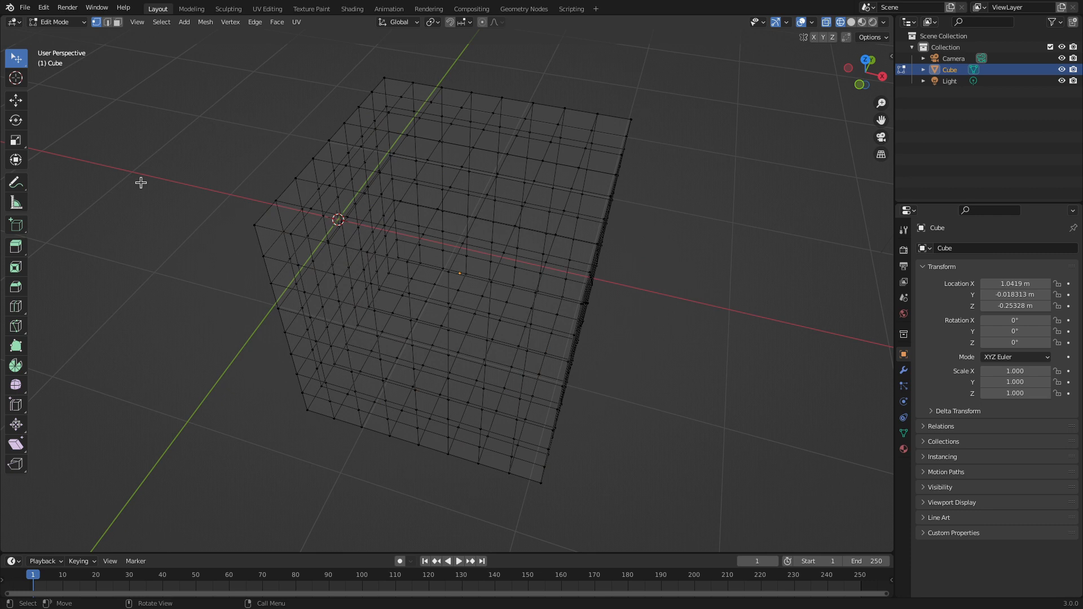
Step: Activate the Select Box tool and expand its tool options in both the viewport sidebar and the Properties editor
click(12, 61)
click(90, 79)
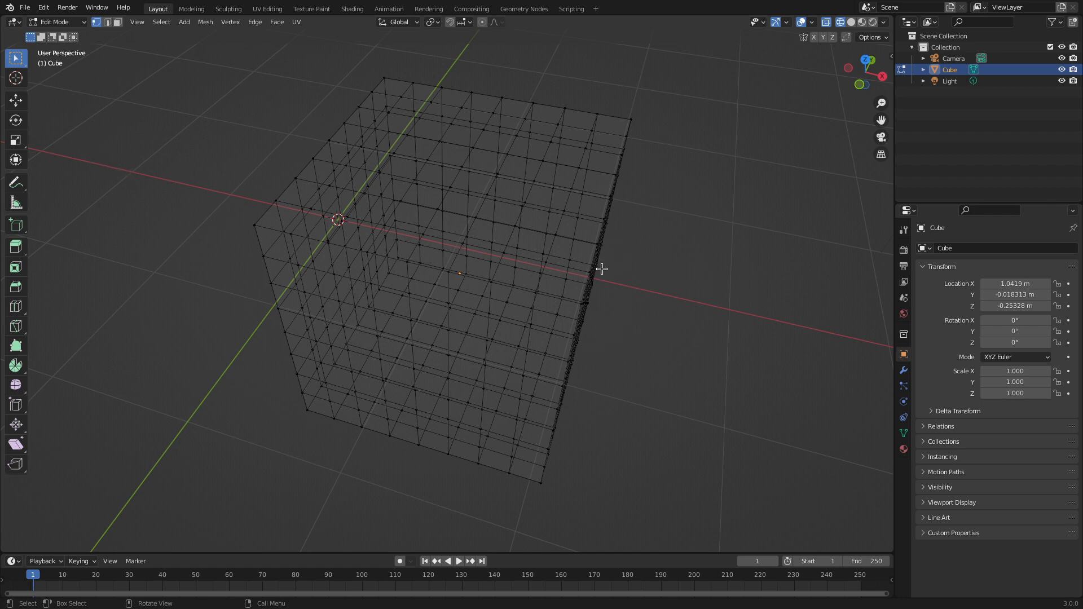
key(n)
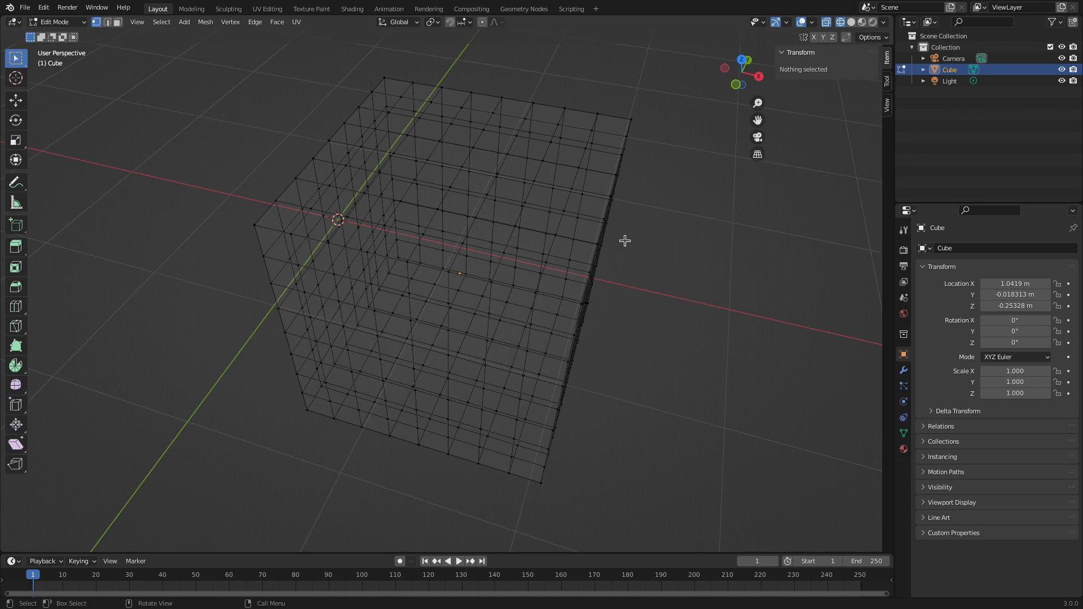
click(886, 85)
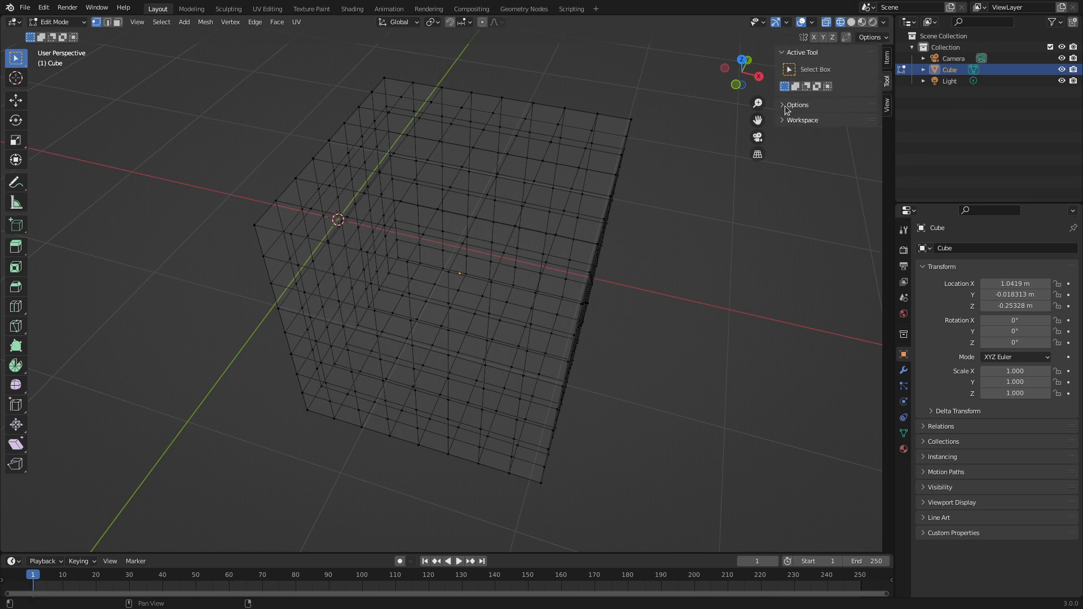
click(823, 105)
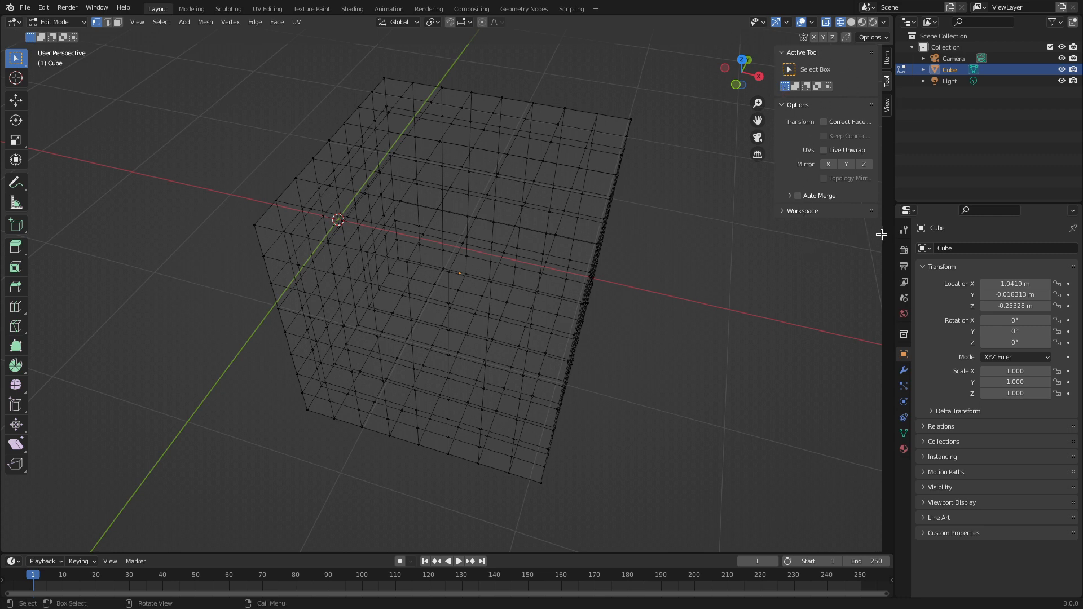
click(904, 231)
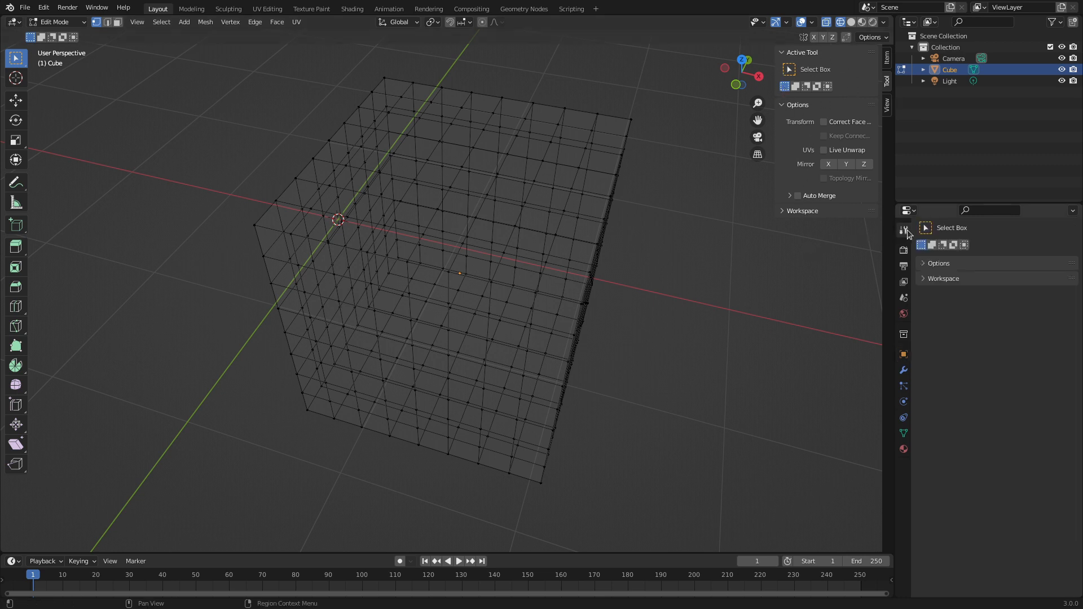
click(920, 264)
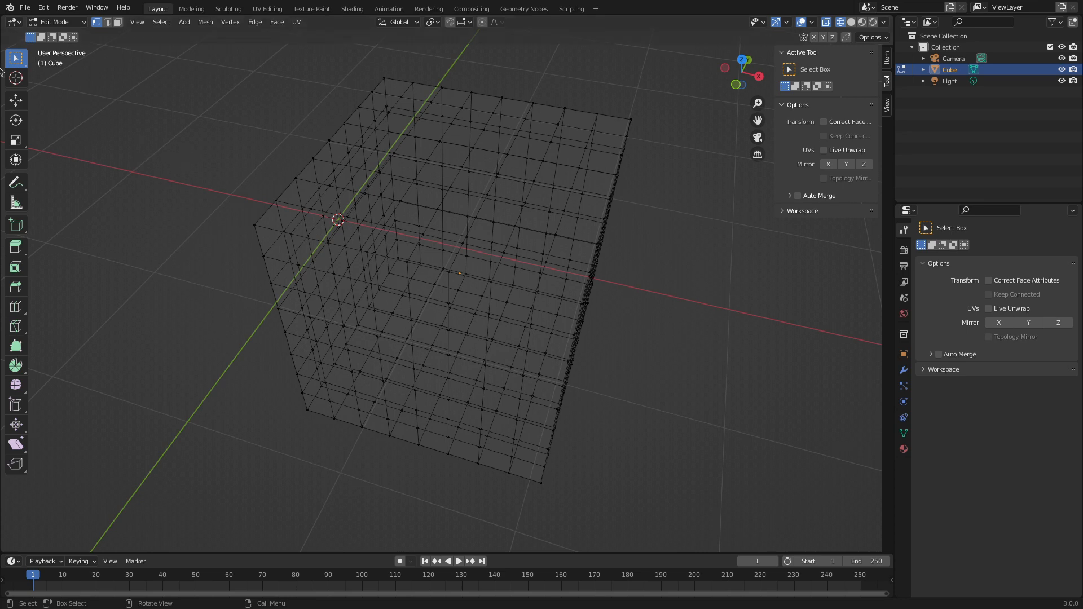
Step: Switch to the Tweak tool, then start Circle Select and cancel it
drag(16, 58, 87, 58)
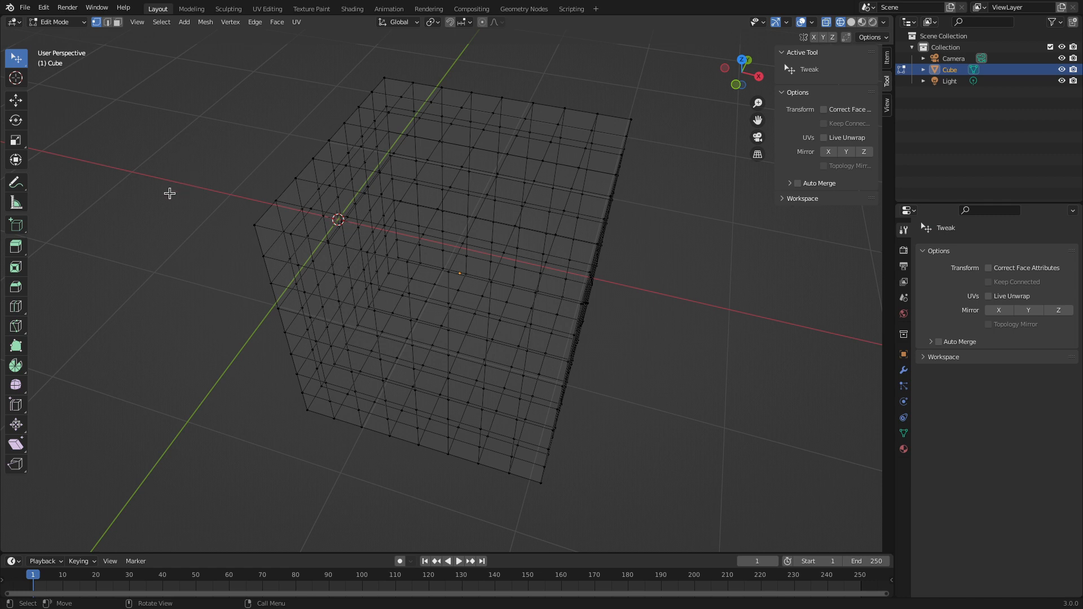
key(c)
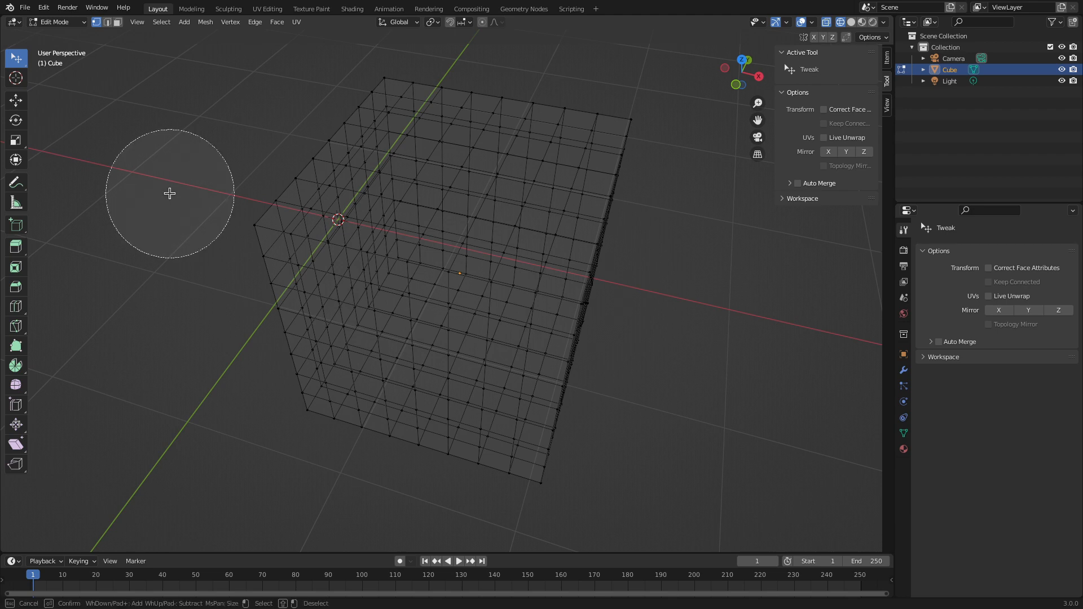
key(Escape)
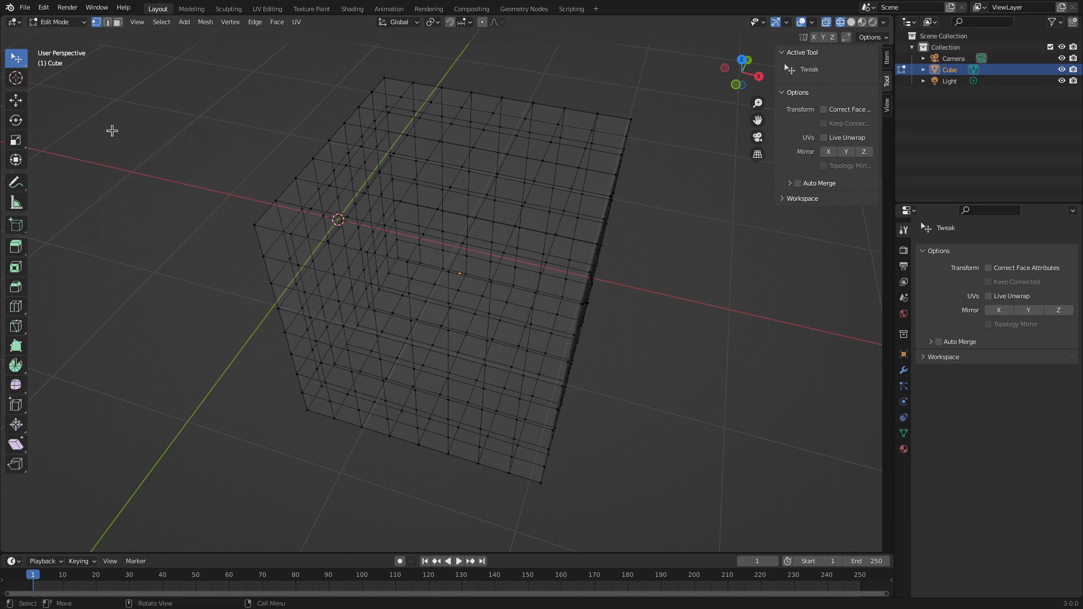
Step: Activate the Select Box tool and draw several overlapping box selections over the cube's vertices, both with the Box Select command and the tool itself
click(17, 63)
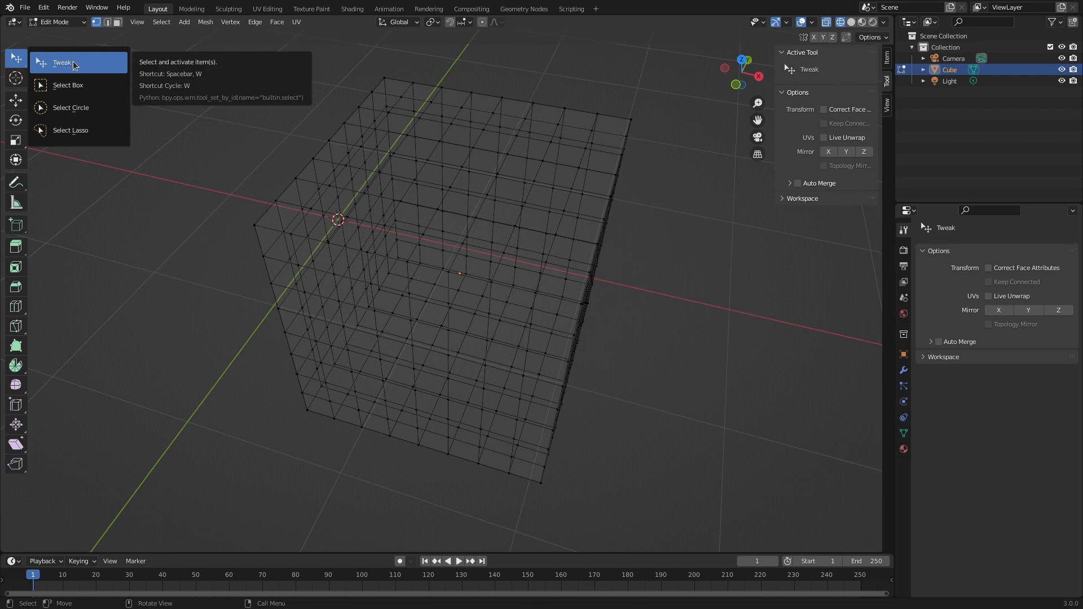
click(71, 89)
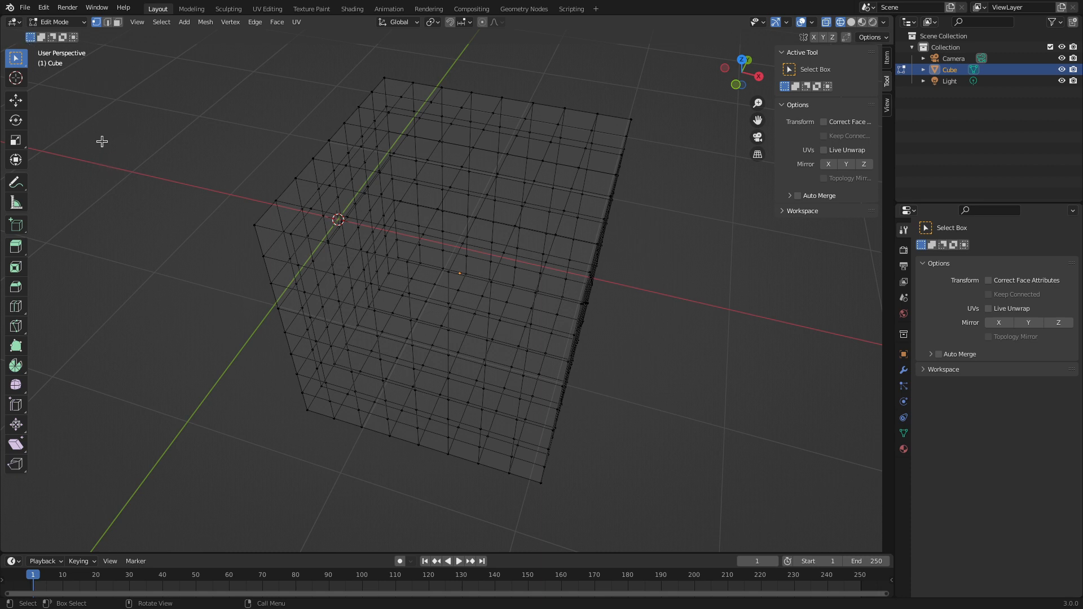
key(b)
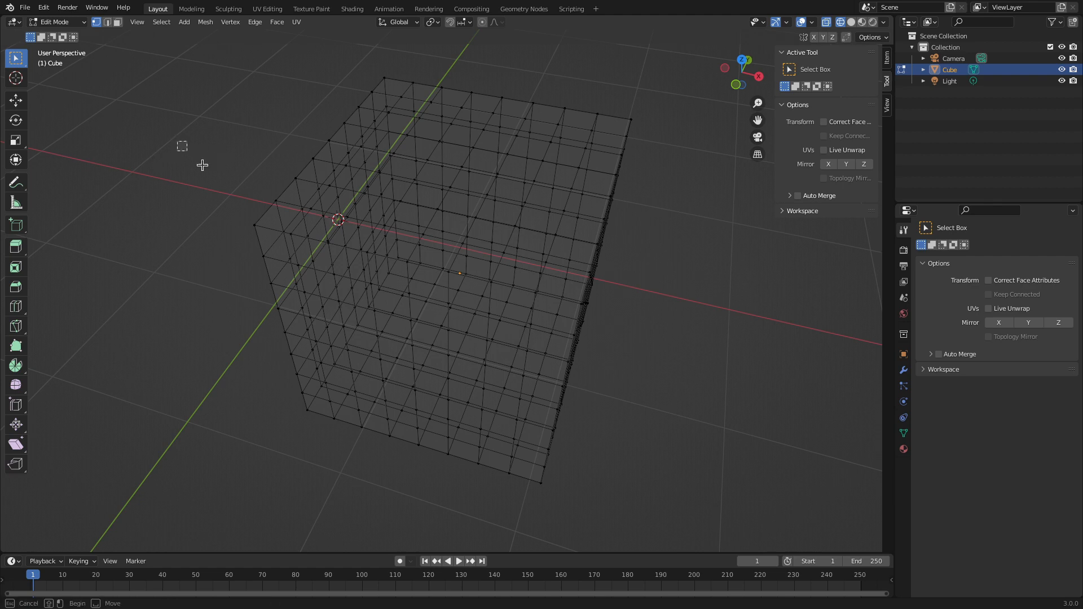
drag(203, 165, 399, 291)
key(b)
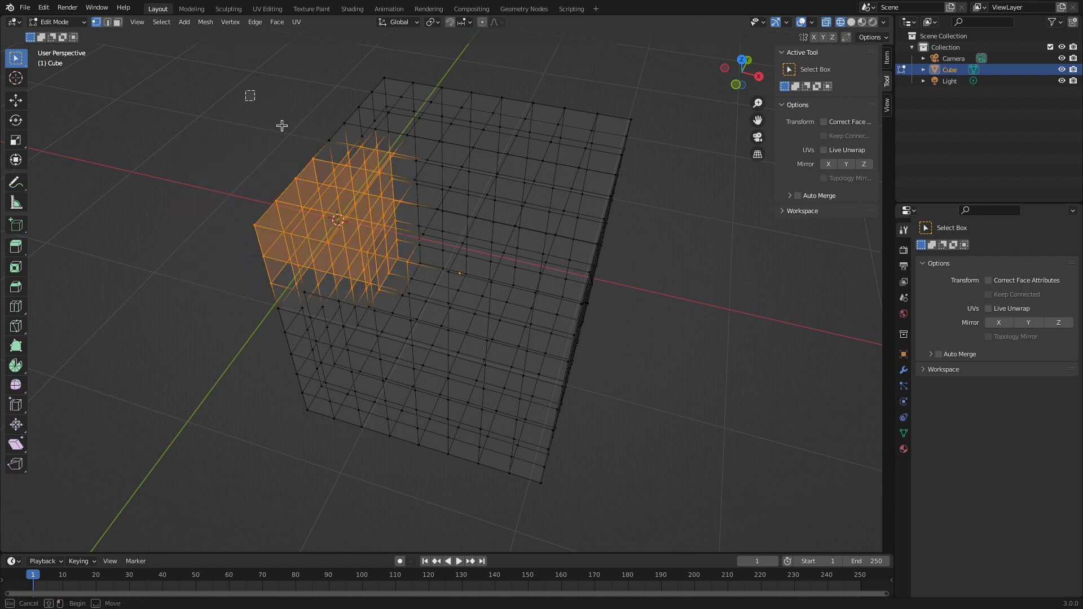
drag(281, 125, 493, 225)
key(b)
drag(225, 178, 536, 416)
drag(266, 68, 699, 286)
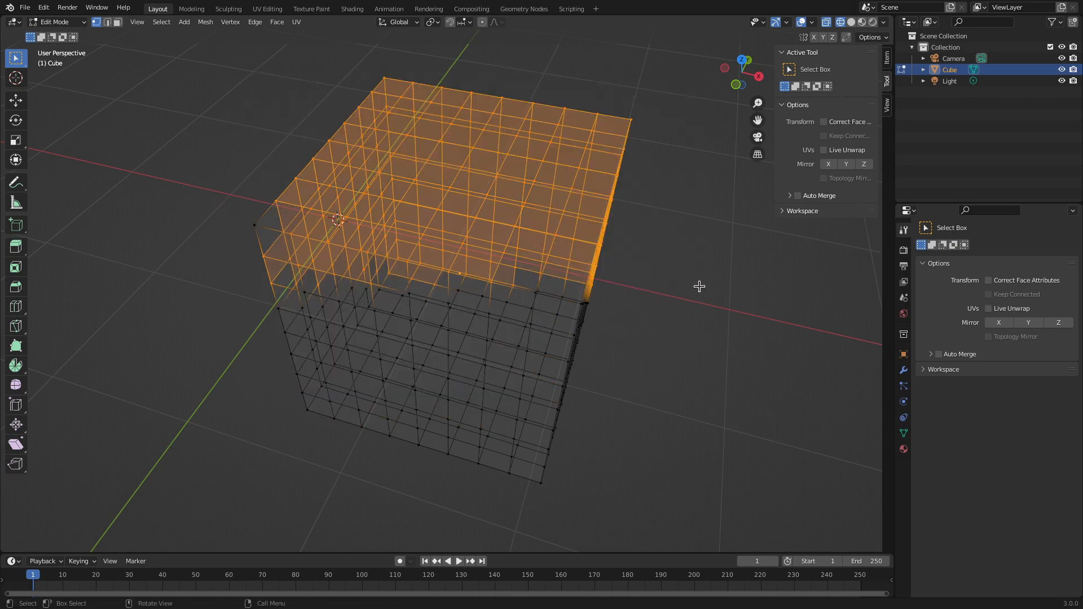
key(b)
drag(188, 181, 556, 416)
drag(640, 441, 640, 440)
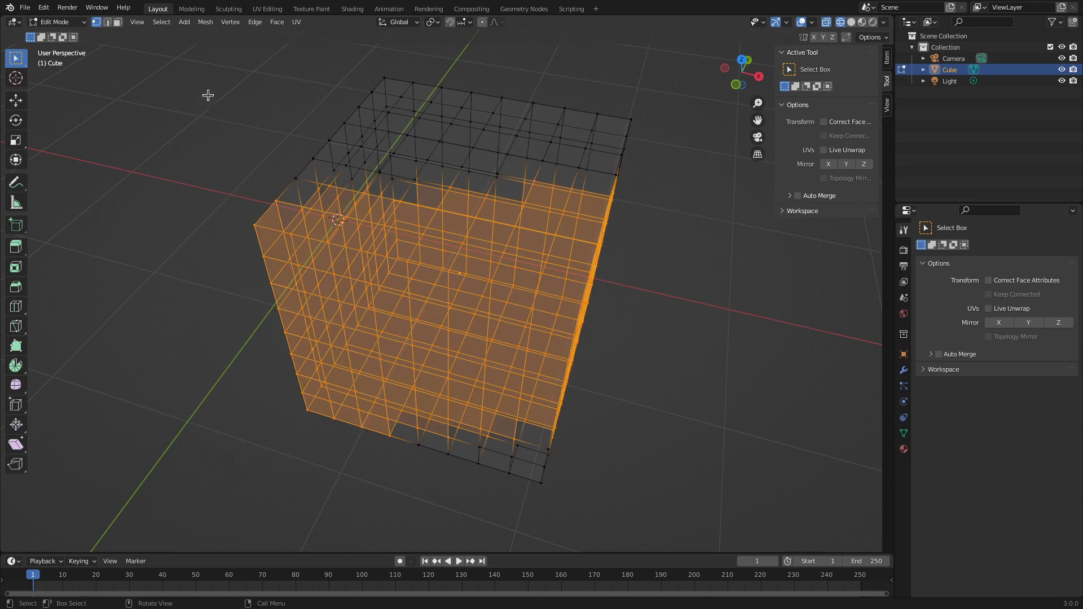
Step: Box-select the cube's upper and lower vertices in alternation with the selection mode that sets a new selection
drag(210, 39, 653, 246)
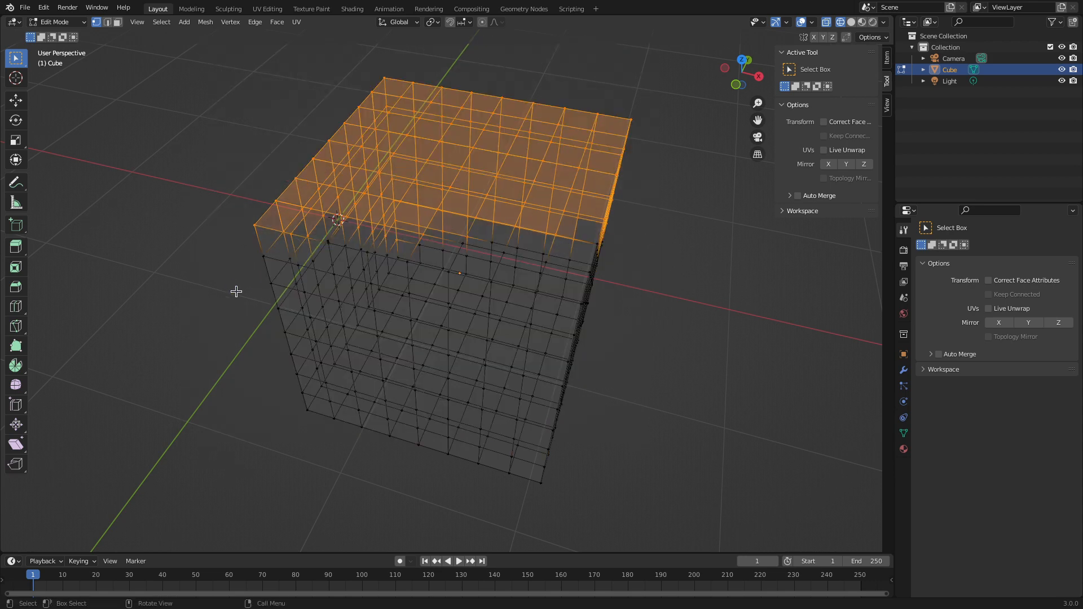
drag(235, 291, 660, 495)
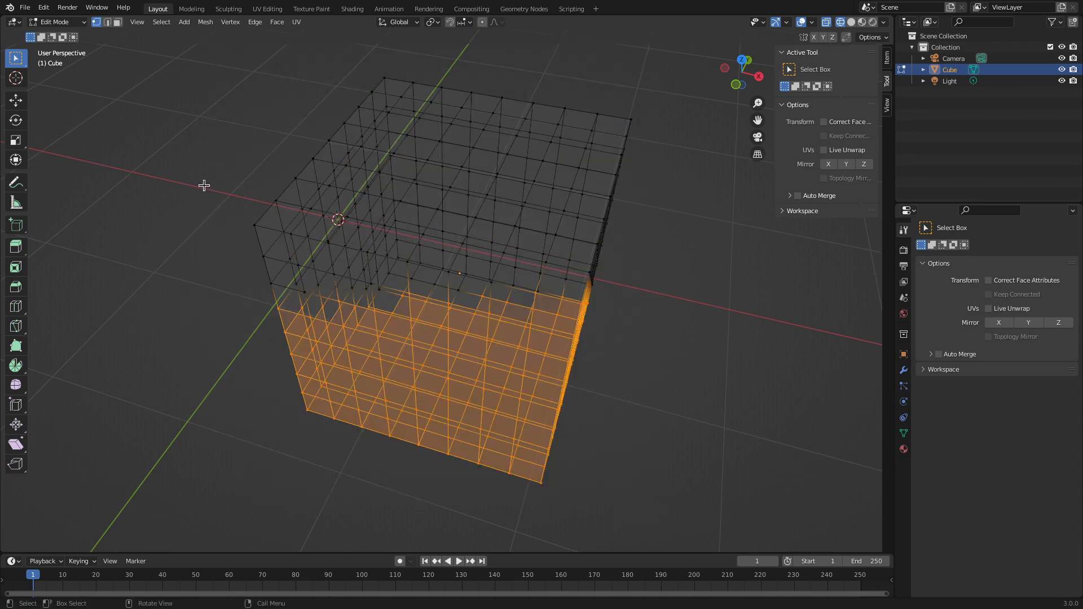
drag(209, 74, 663, 236)
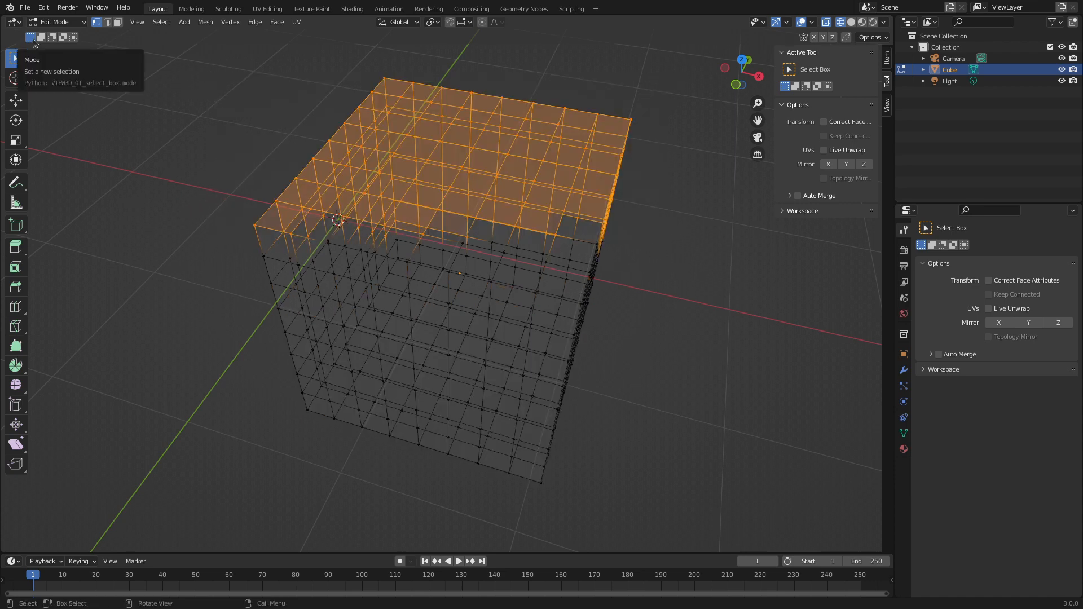
drag(219, 280, 746, 525)
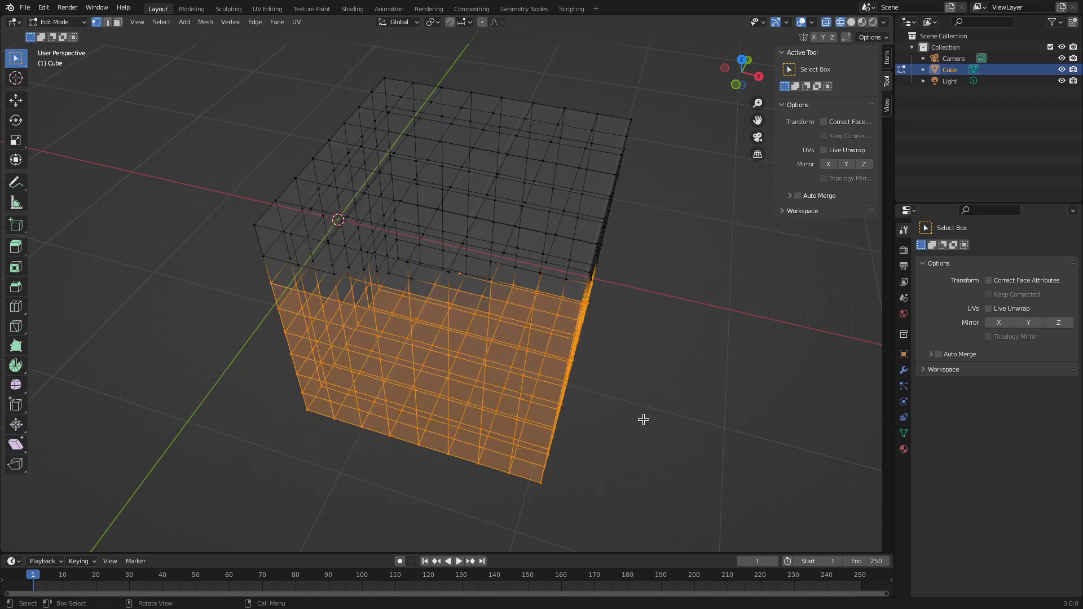
drag(228, 83, 719, 257)
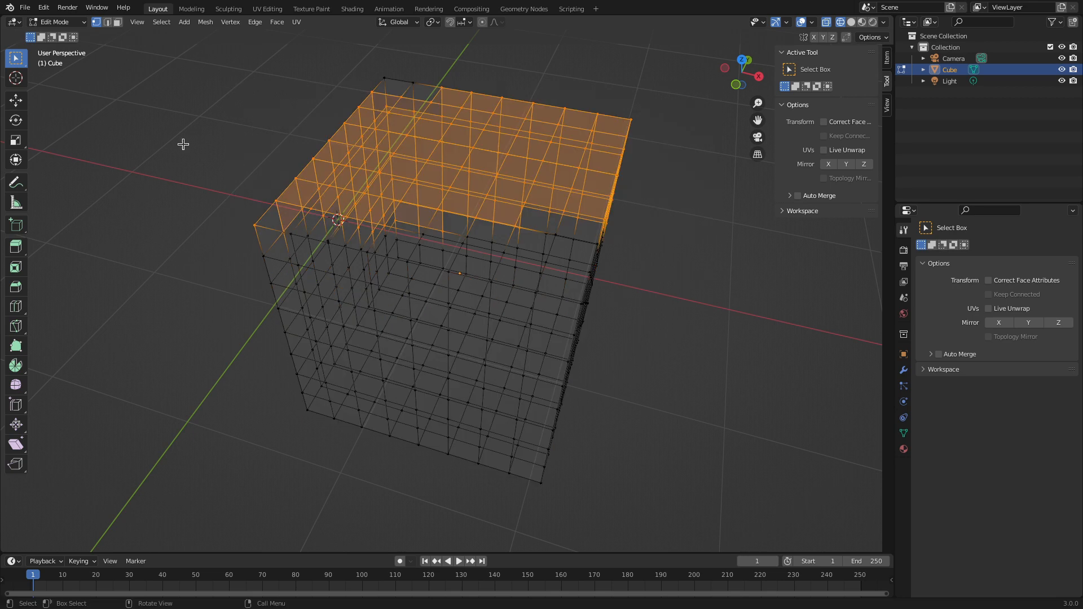
Step: Set the Select Box mode to extend the existing selection, add separate patches of vertices across the cube, then clear the selection
click(171, 116)
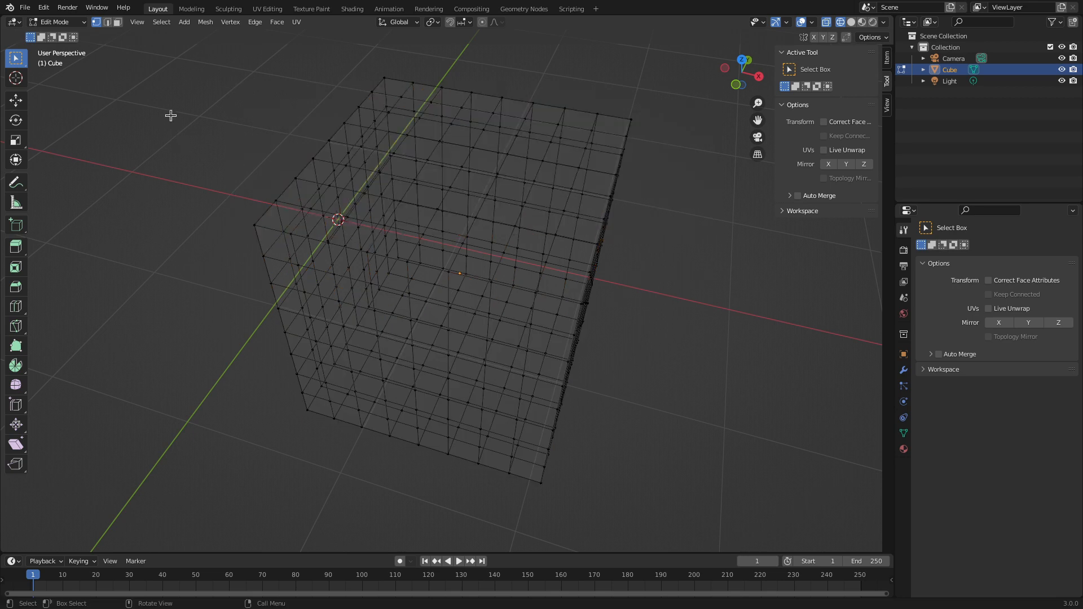
click(39, 38)
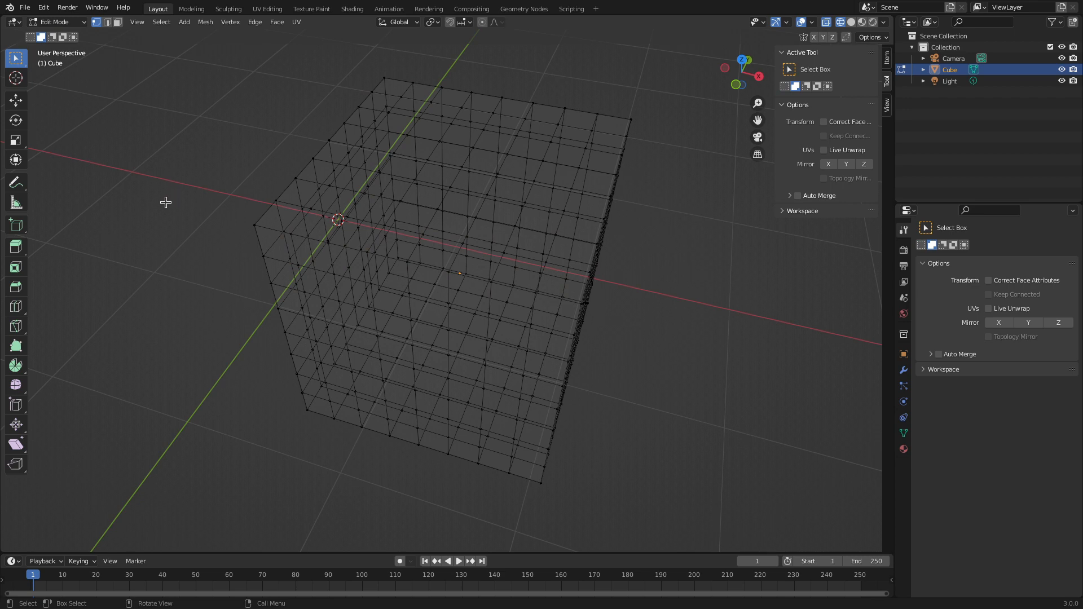
drag(166, 203, 361, 330)
drag(328, 61, 478, 133)
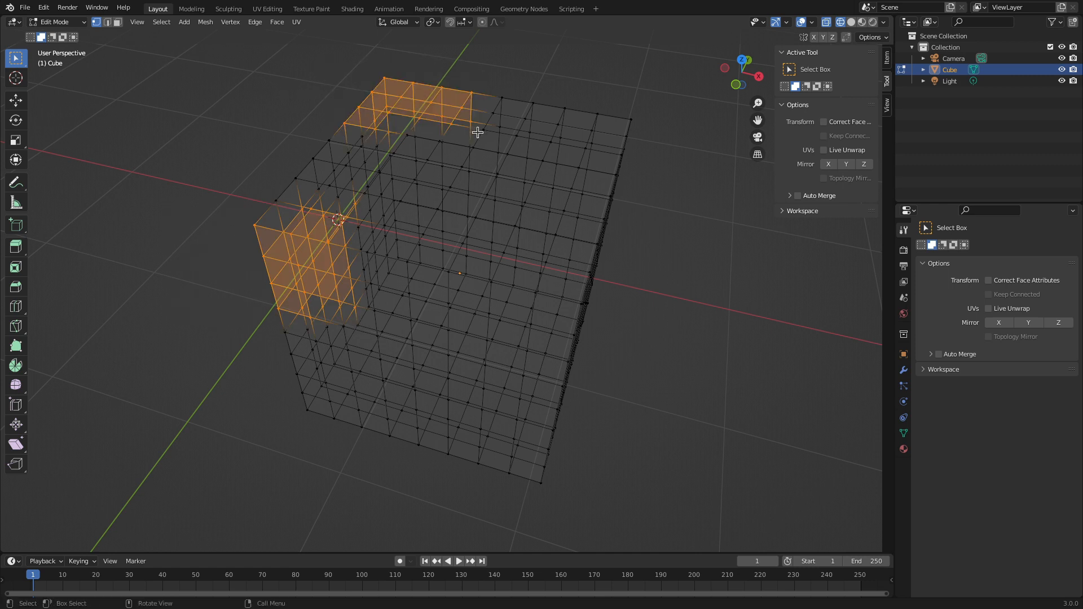
drag(583, 64, 703, 176)
drag(482, 168, 575, 248)
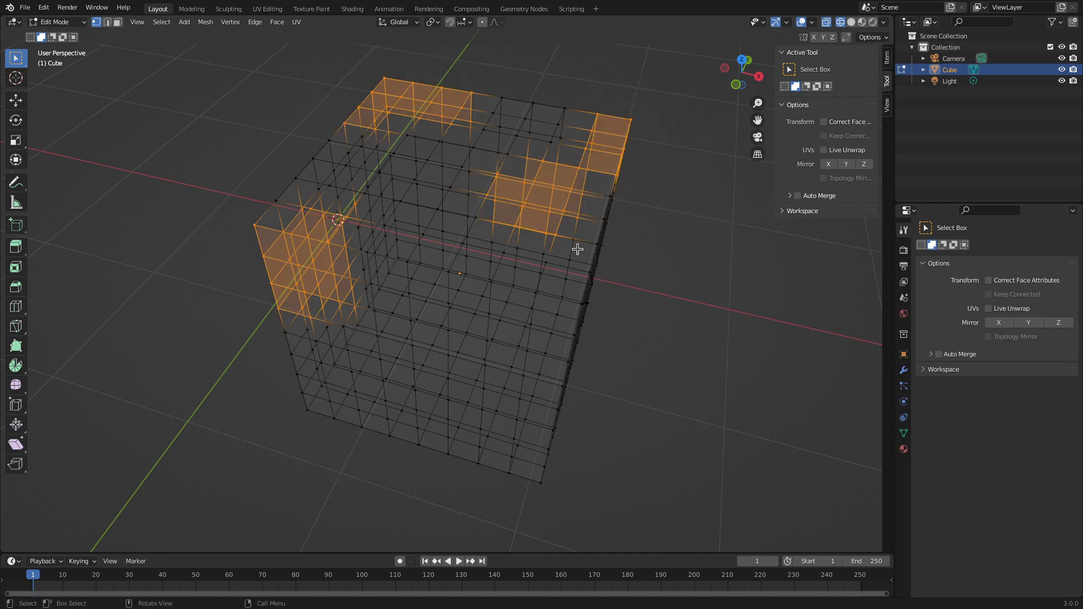
drag(389, 295, 550, 373)
drag(451, 438, 713, 536)
drag(272, 386, 367, 451)
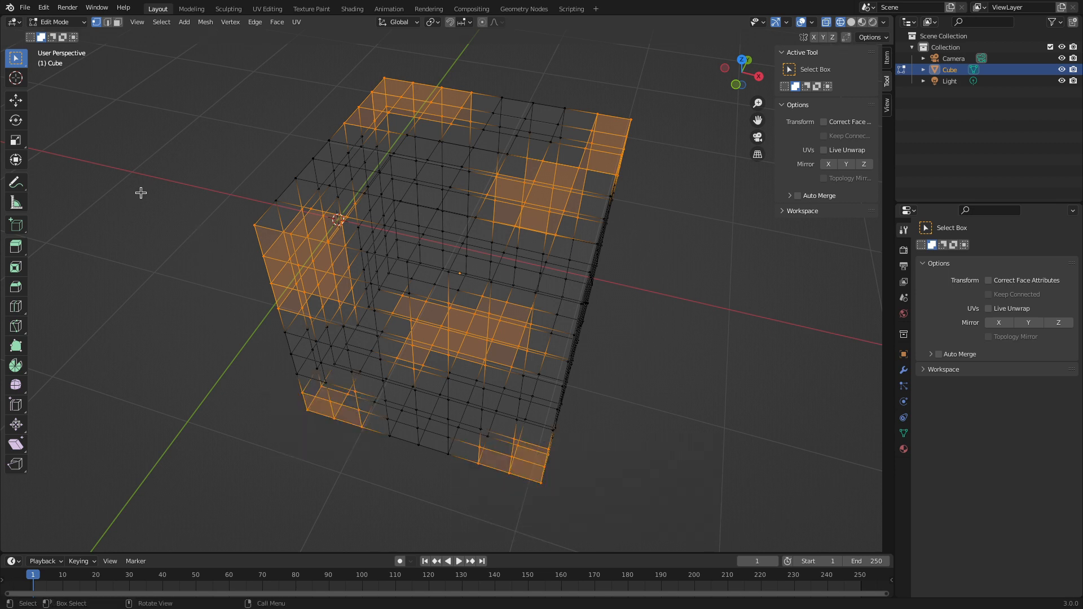
mouse_move(214, 134)
mouse_down()
mouse_move(420, 181)
mouse_move(473, 249)
mouse_move(553, 290)
mouse_move(596, 331)
mouse_up()
click(164, 116)
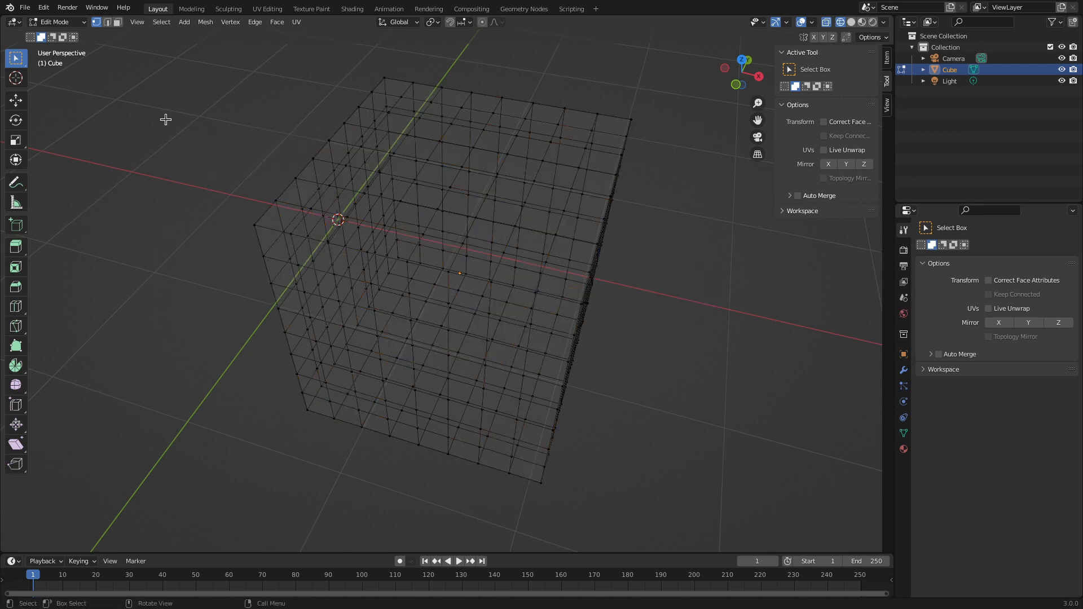
Step: Try a subtracting box on the unselected cube, then box-select the whole cube in the mode that extends the selection
click(52, 40)
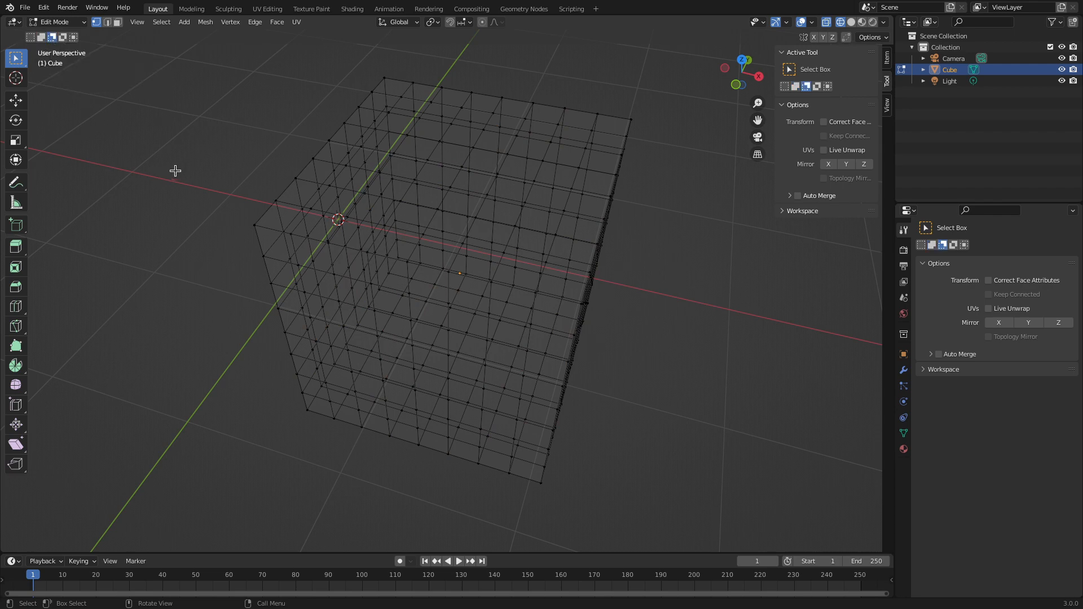
drag(167, 167, 258, 236)
click(41, 37)
drag(198, 69, 699, 529)
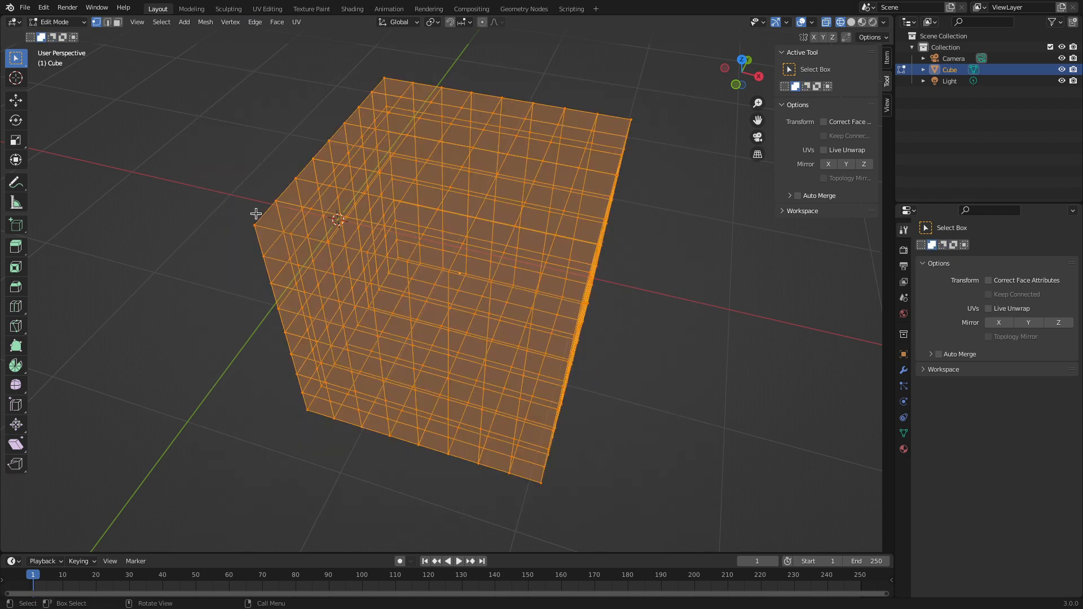
Step: Set the selection mode to subtract and box out patches of vertices from the cube's upper, right, central and left areas
click(51, 37)
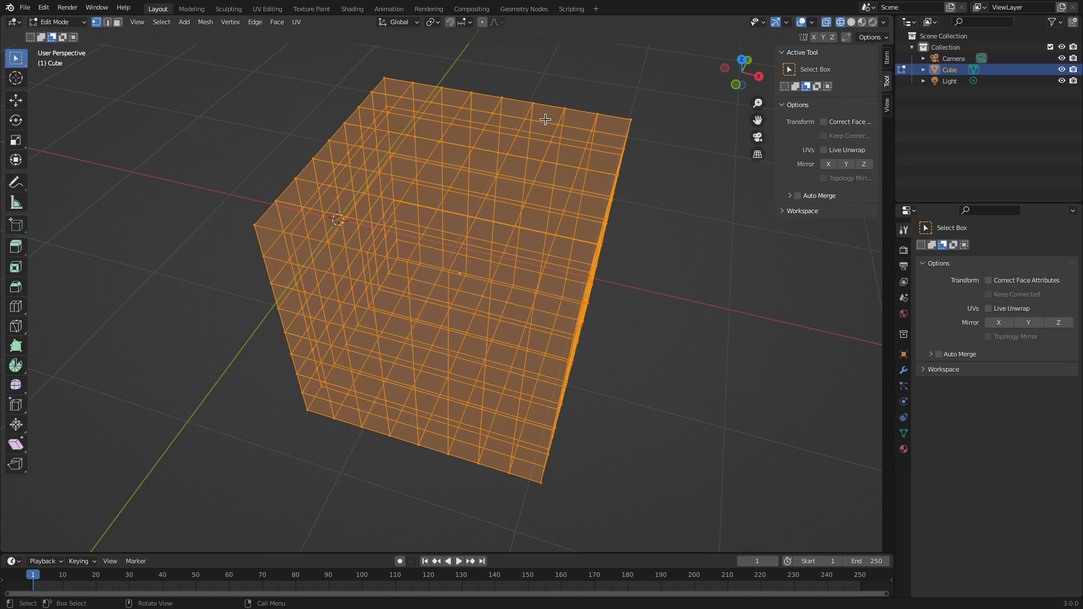
drag(286, 54, 489, 134)
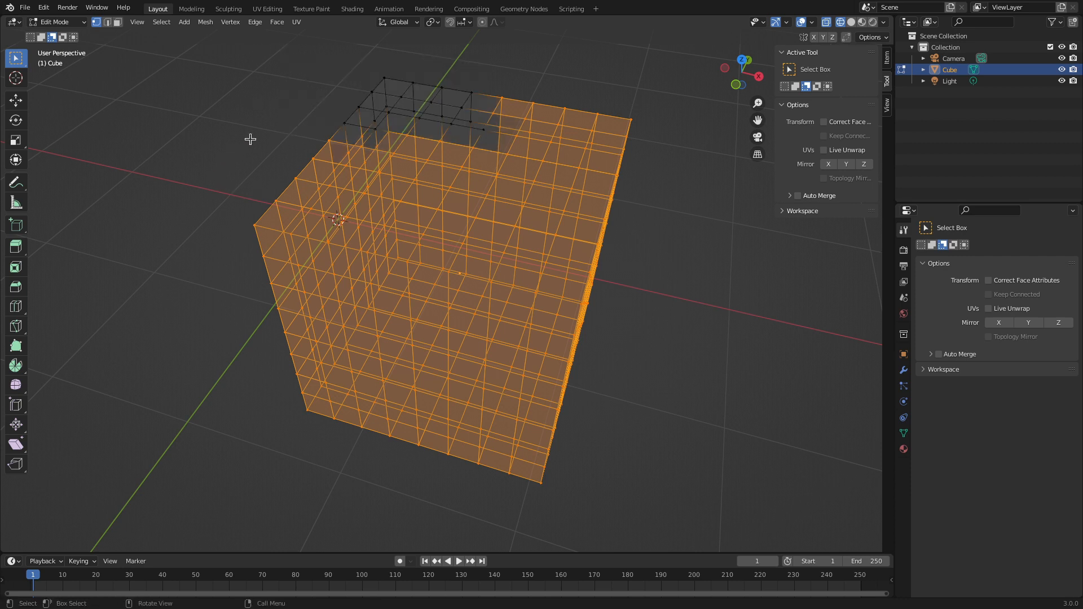
drag(250, 139, 482, 255)
drag(552, 183, 638, 201)
drag(609, 90, 665, 149)
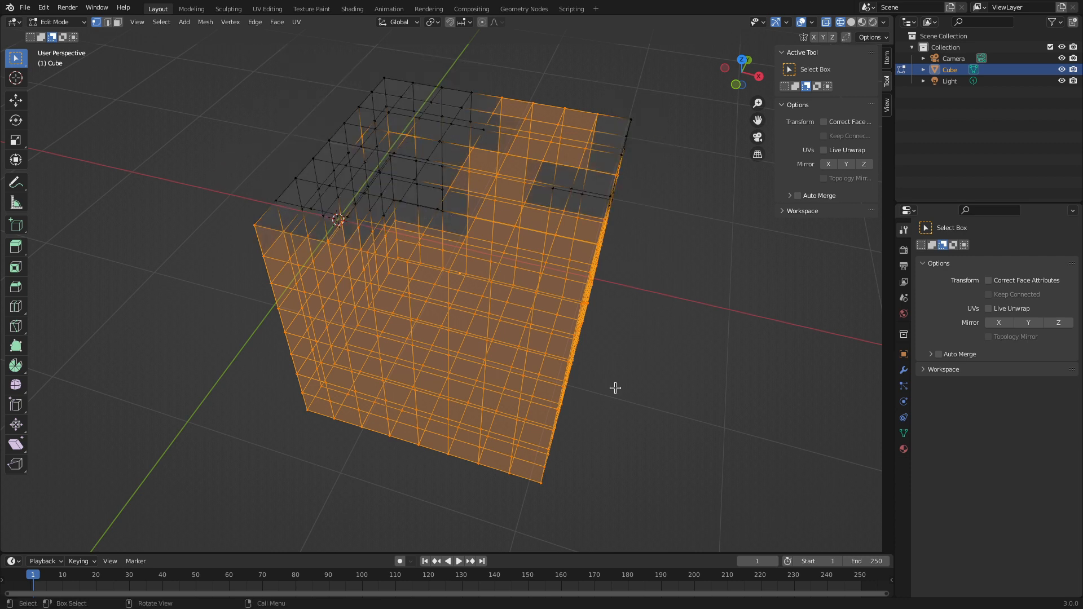
drag(512, 267, 652, 310)
drag(545, 399, 614, 441)
drag(460, 446, 570, 465)
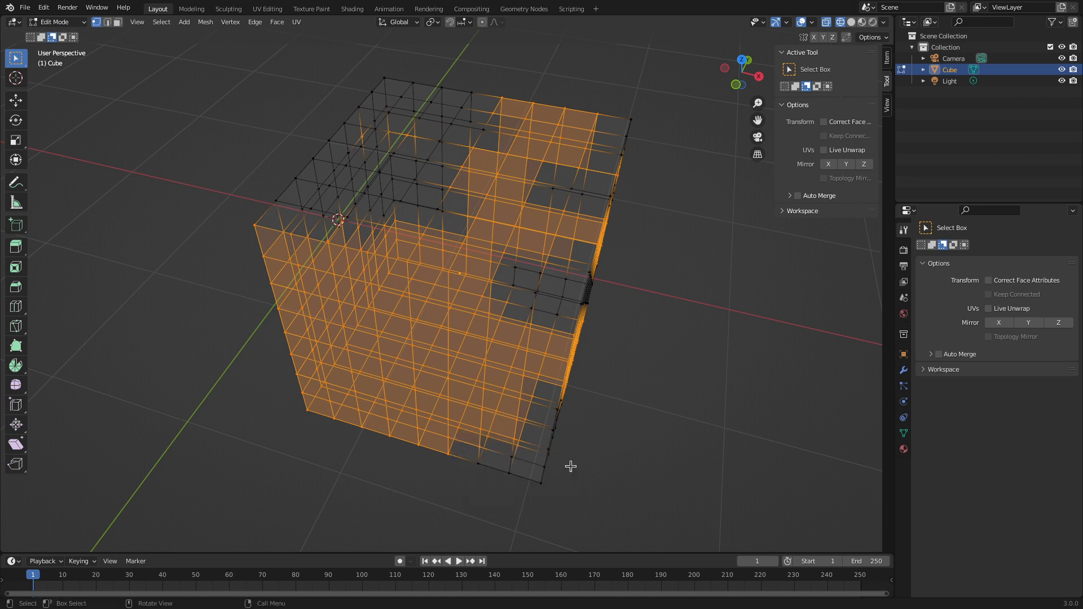
drag(415, 334, 491, 397)
drag(349, 255, 530, 333)
drag(225, 286, 339, 418)
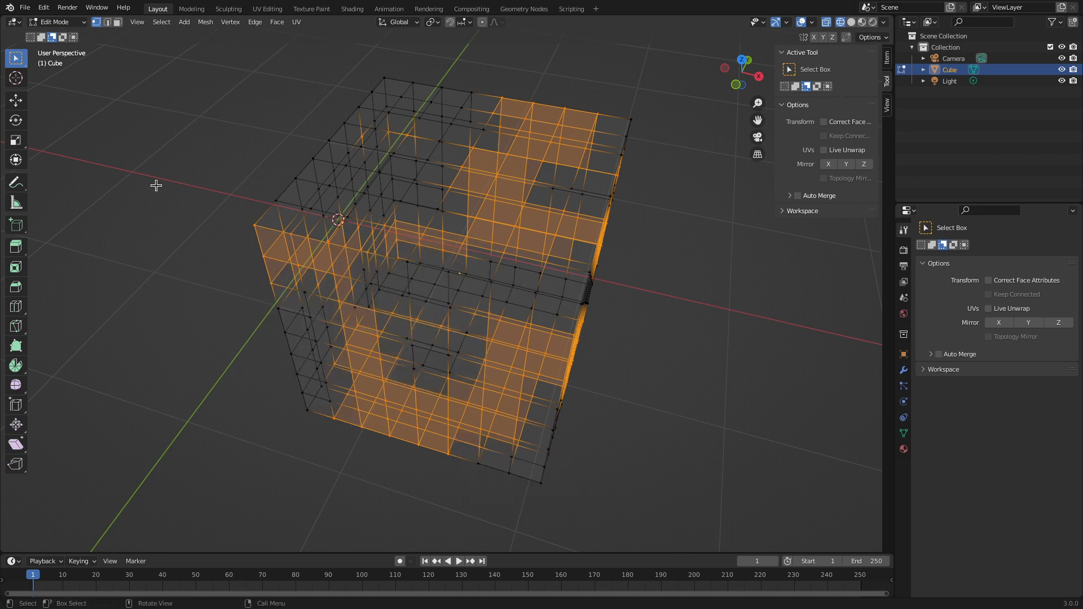
Step: Set the selection mode to invert and draw boxes over the cube's upper part and then its lower part
click(63, 37)
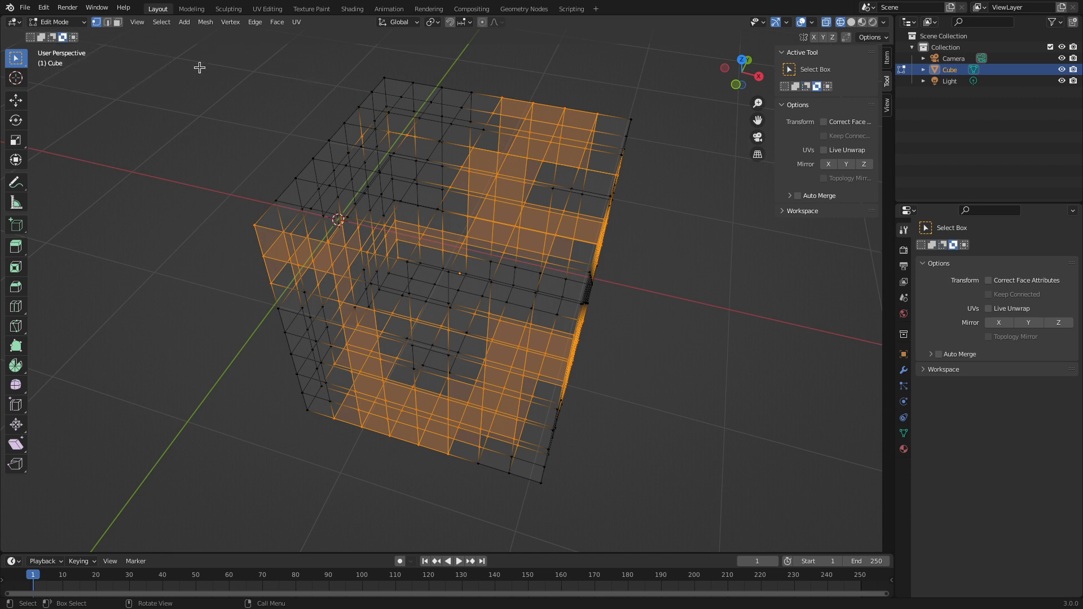
drag(186, 54, 721, 227)
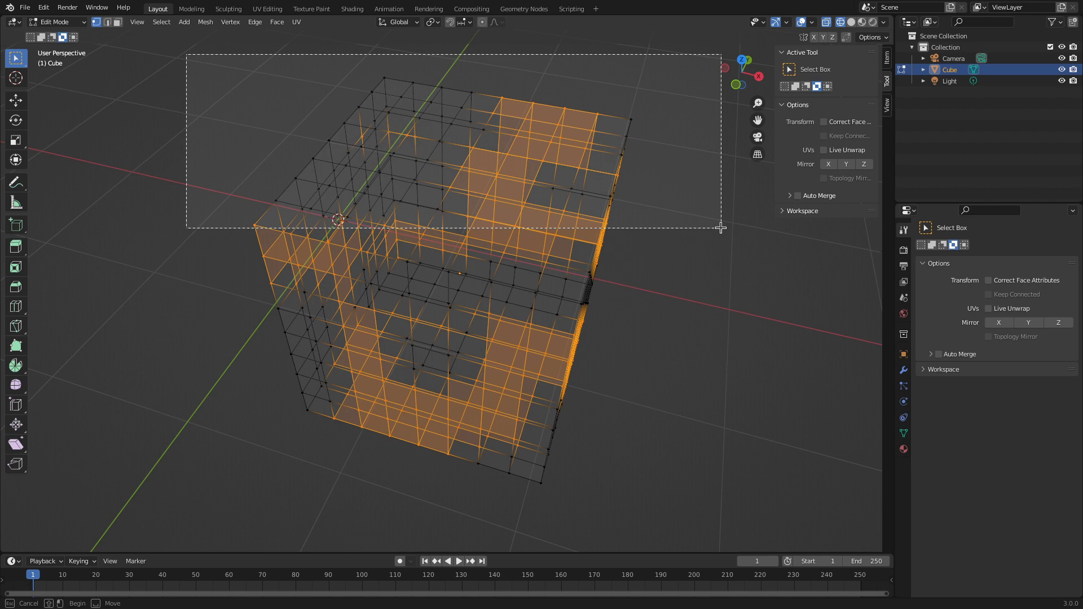
drag(720, 227, 721, 227)
drag(215, 291, 809, 554)
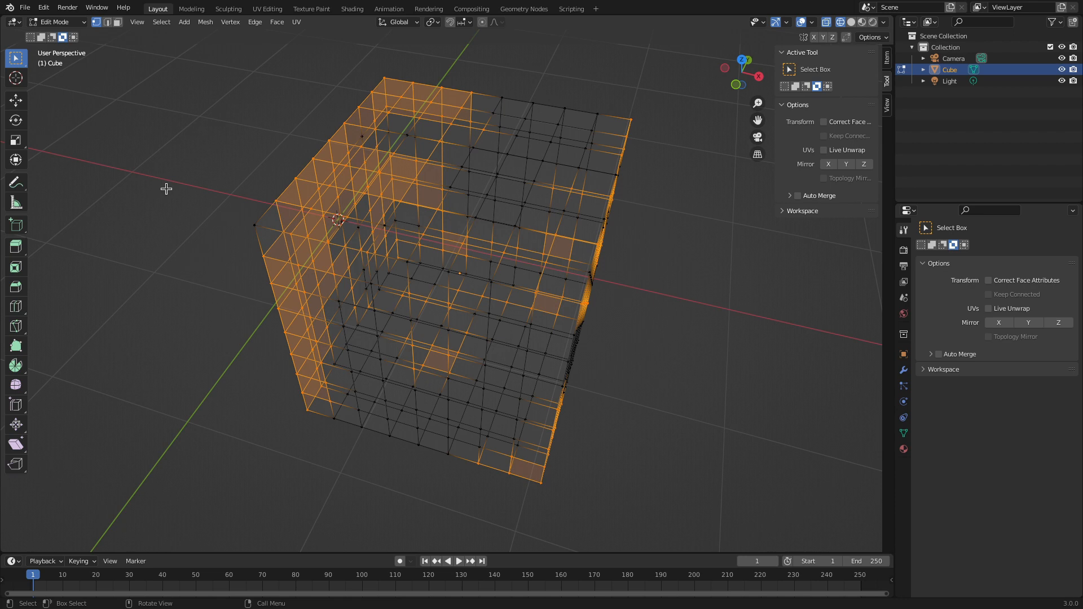
Step: Invert the selection of the entire mesh, then deselect all vertices
key(ctrl)
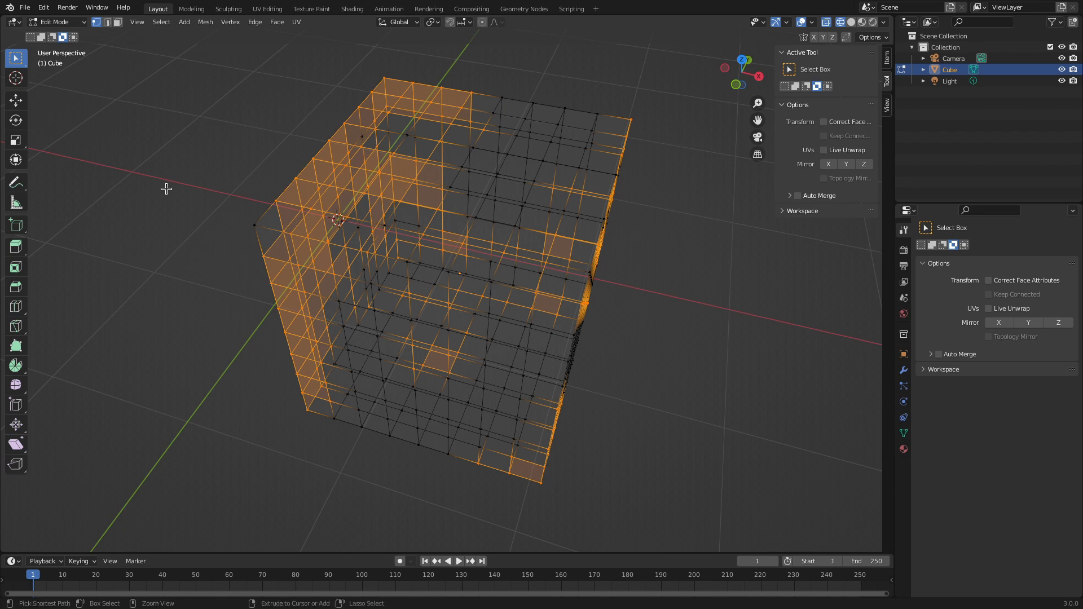
key(ctrl+i)
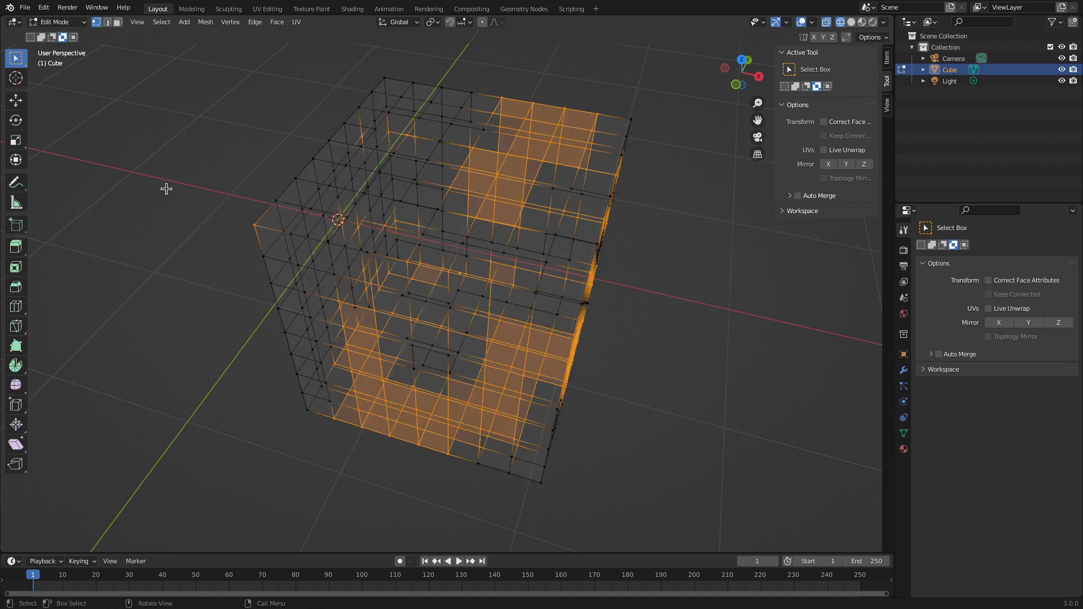
click(107, 159)
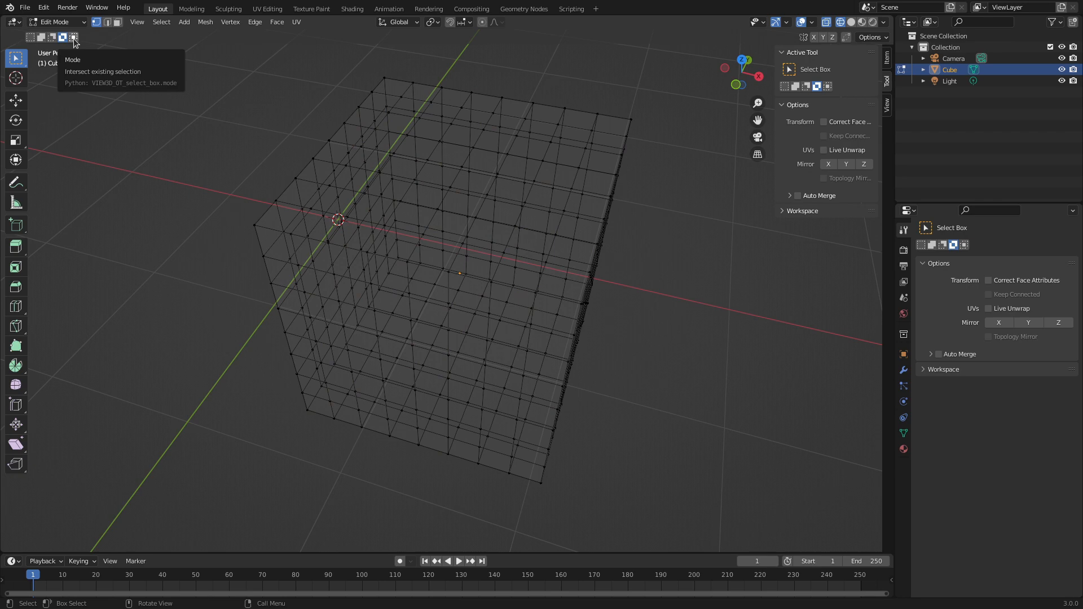
Step: Box-select the whole cube in the mode that sets a new selection and orbit to face its front side
click(31, 37)
drag(203, 63, 704, 547)
middle_drag(471, 415, 468, 307)
scroll(500, 307, up, 3)
scroll(502, 288, down, 2)
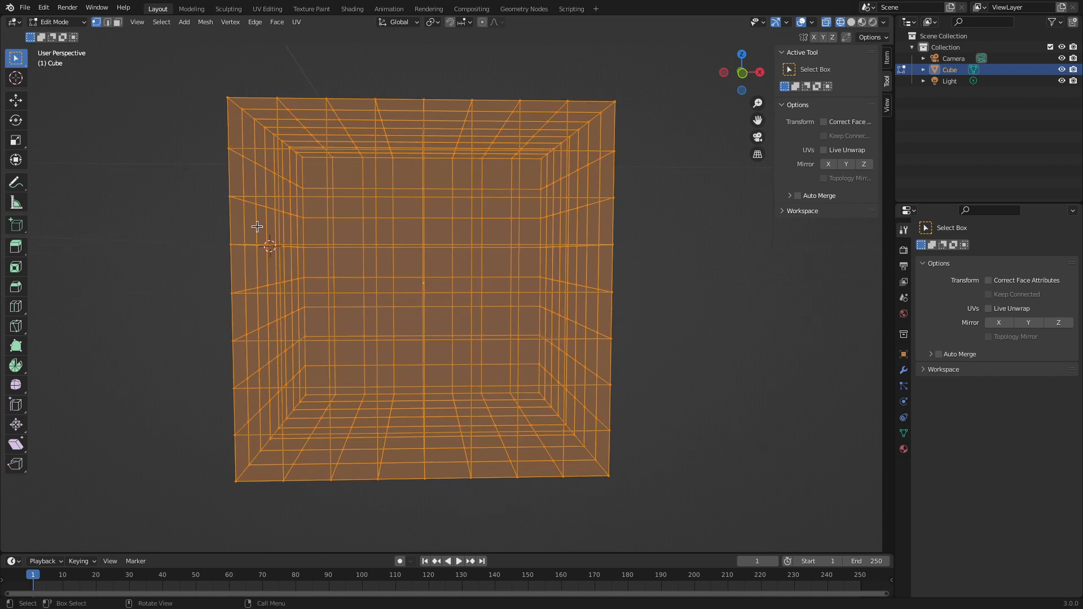
Step: Set the selection mode to intersect and box the cube's left half, its upper half, and then its upper-left portion
click(75, 38)
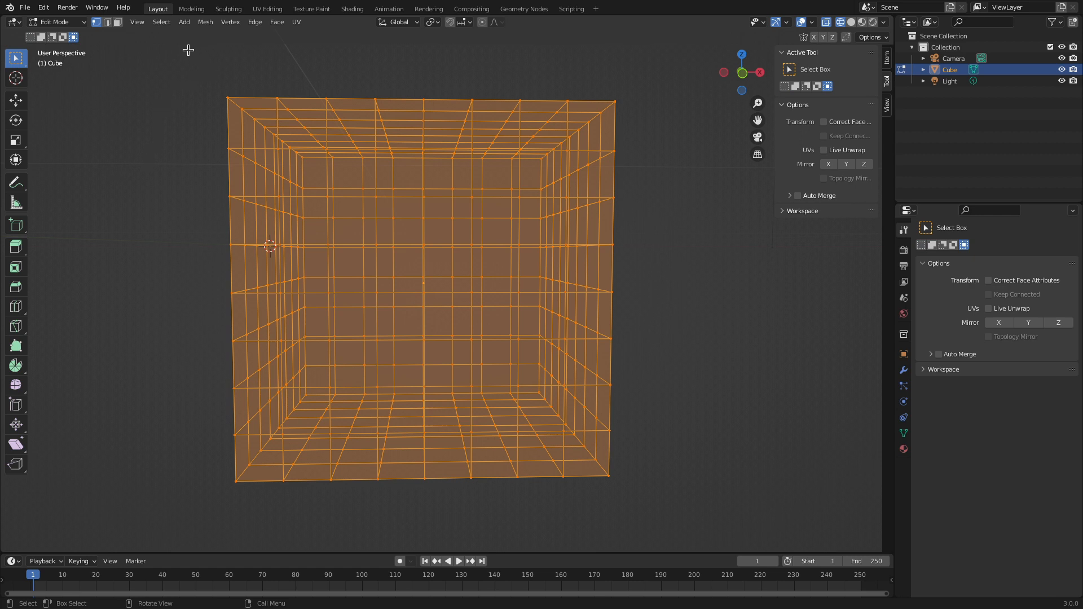
drag(173, 41, 428, 540)
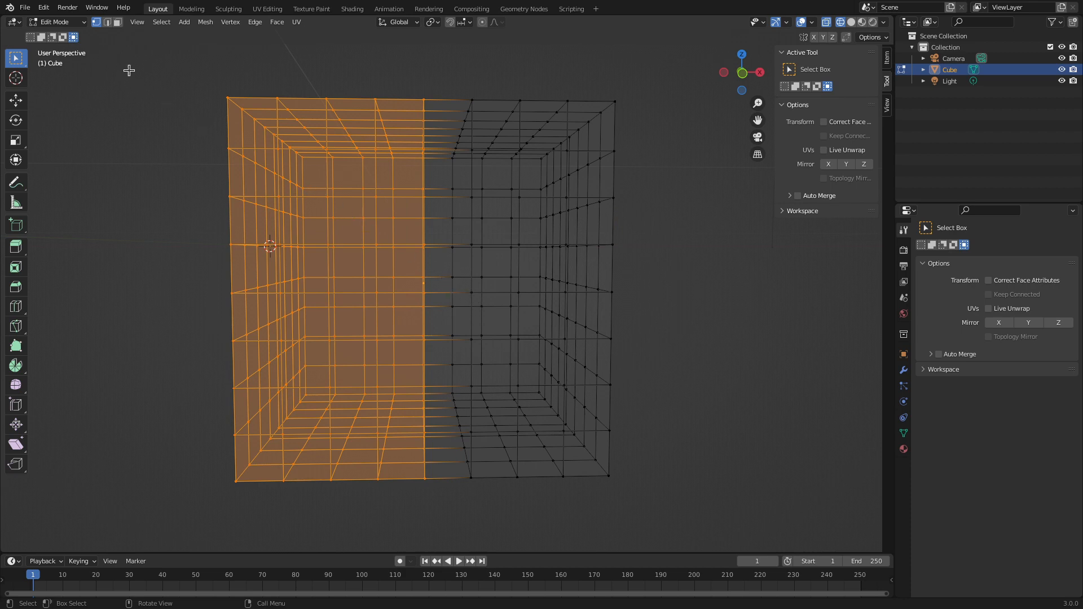
drag(157, 70, 688, 280)
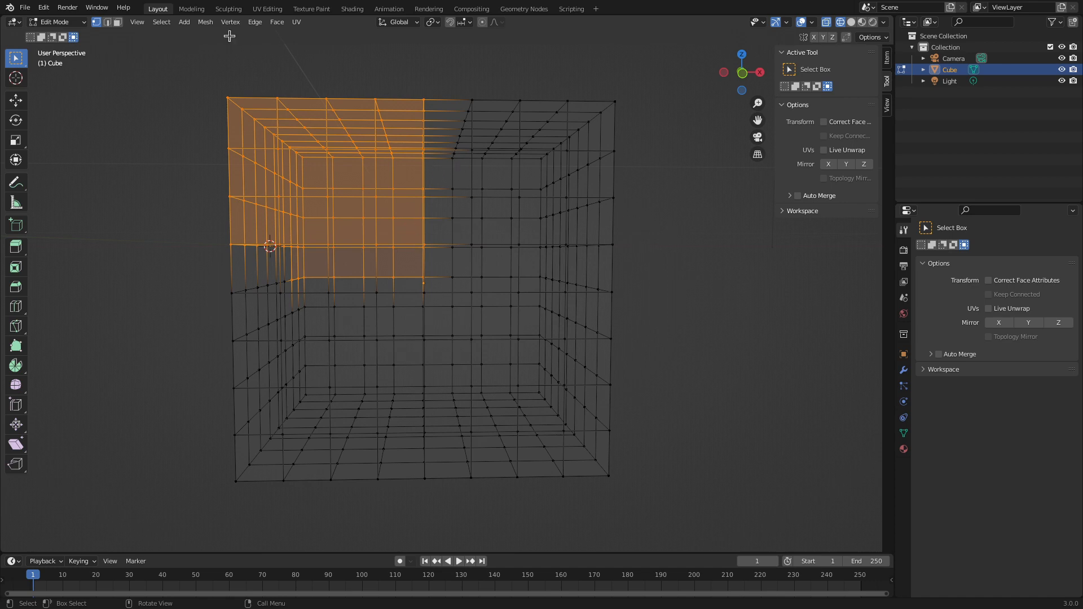
drag(151, 76, 350, 393)
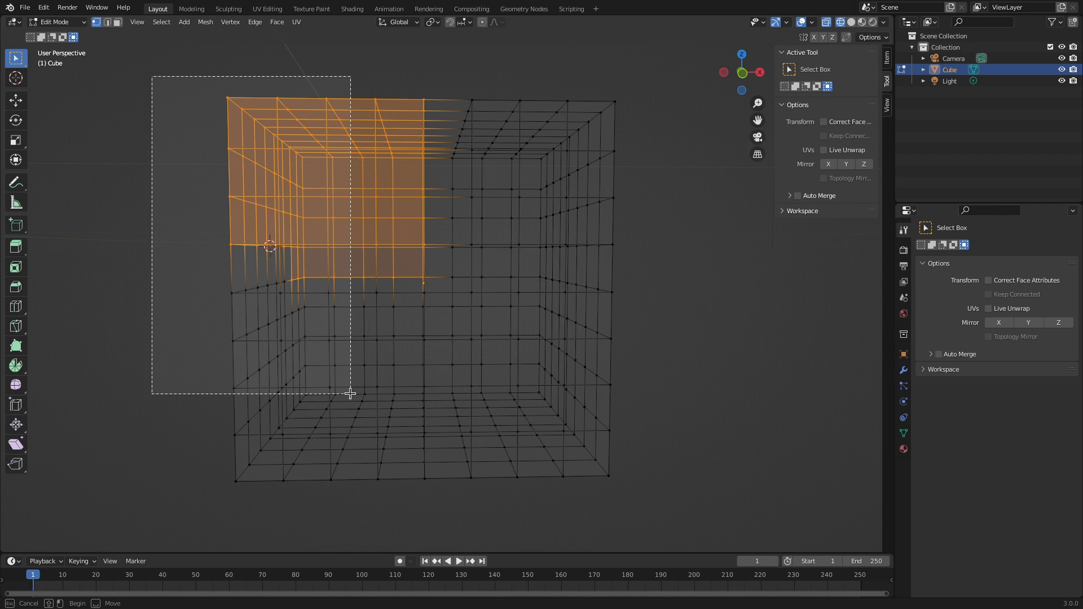
drag(350, 393, 349, 395)
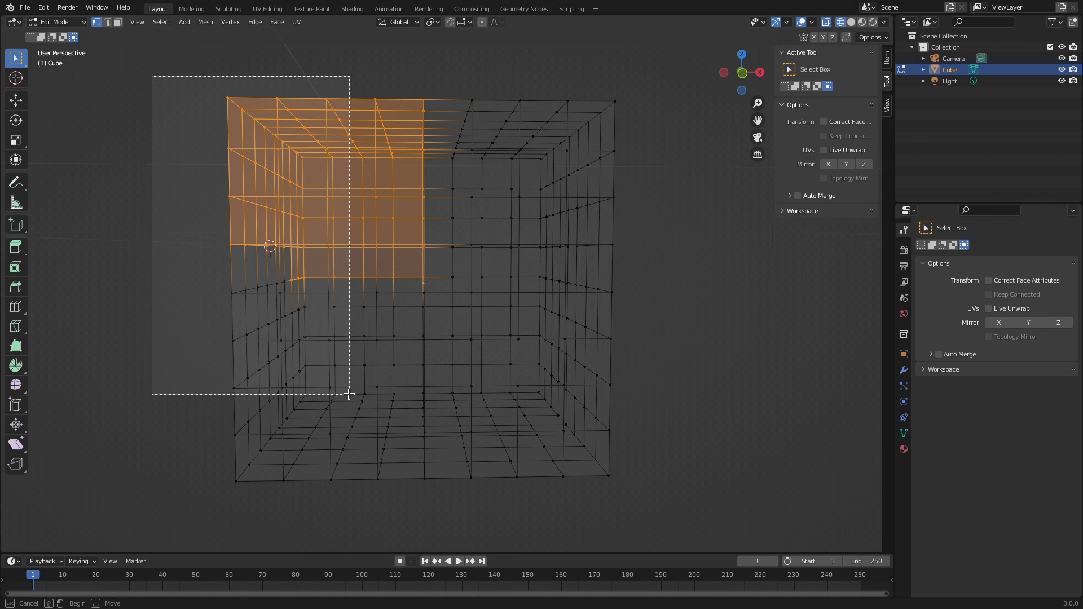
drag(349, 394, 349, 394)
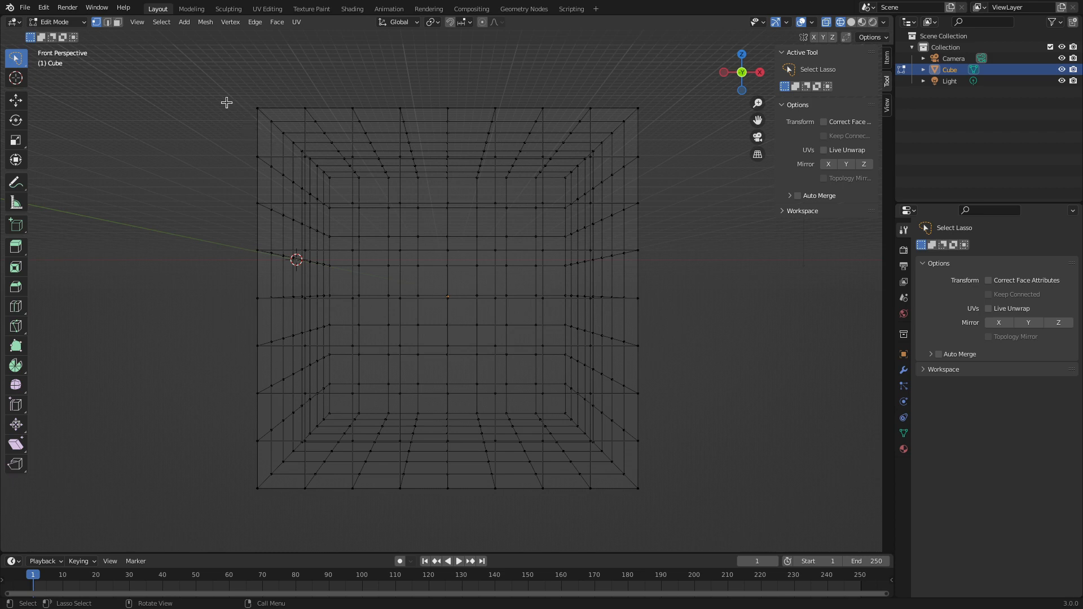
Step: Draw a series of freehand Select Lasso selections over different areas of the cube in the mode that sets a new selection
mouse_move(225, 102)
mouse_down()
mouse_move(411, 272)
mouse_move(295, 235)
mouse_up()
drag(268, 272, 195, 421)
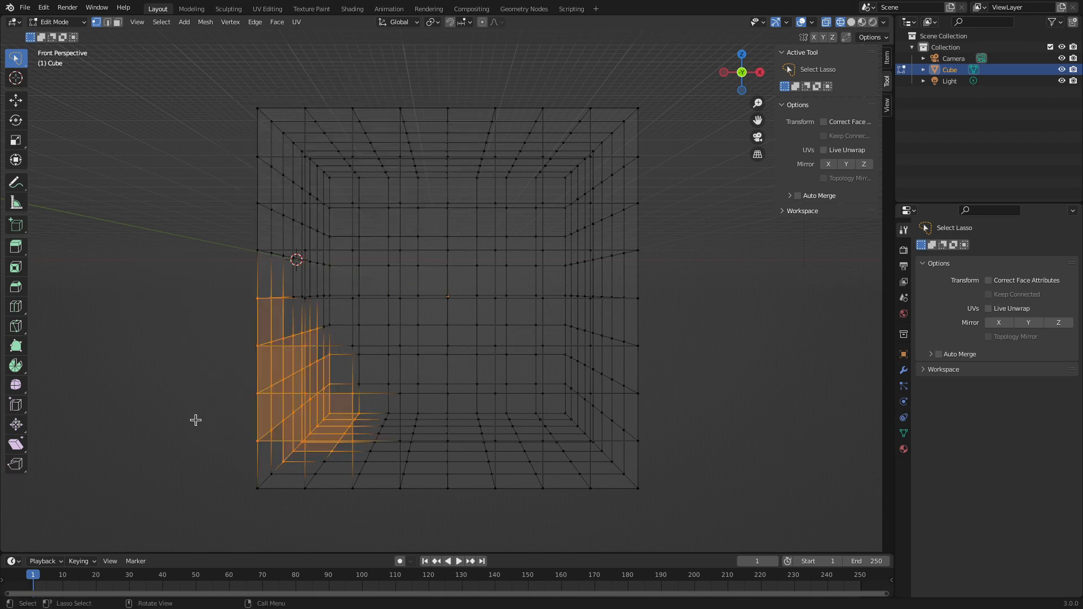
mouse_move(488, 87)
mouse_down()
mouse_move(450, 331)
mouse_move(725, 319)
mouse_up()
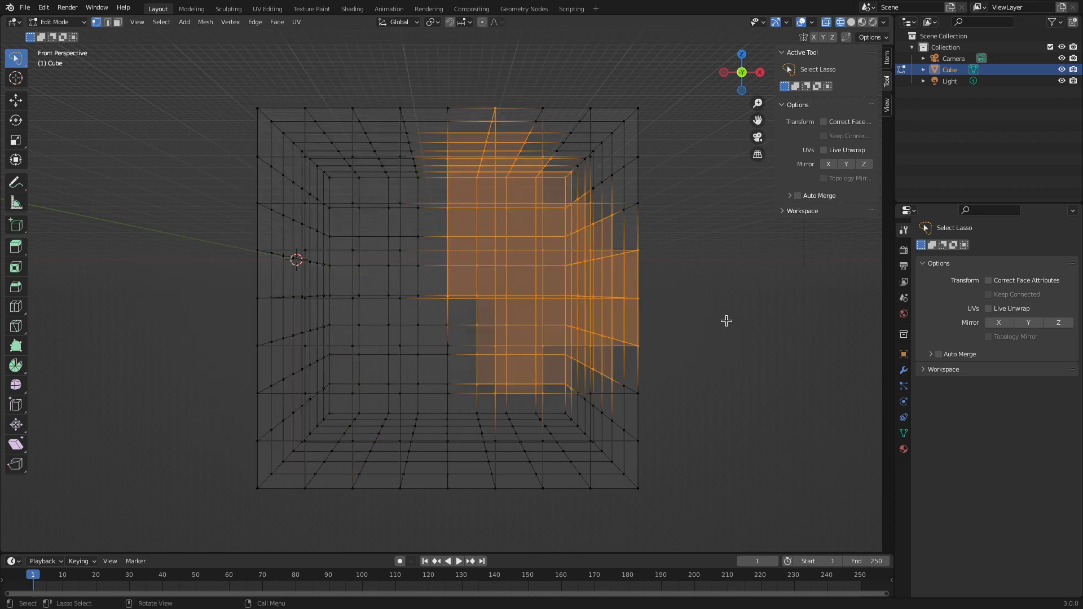
mouse_move(336, 99)
mouse_down()
mouse_move(156, 309)
mouse_move(140, 265)
mouse_up()
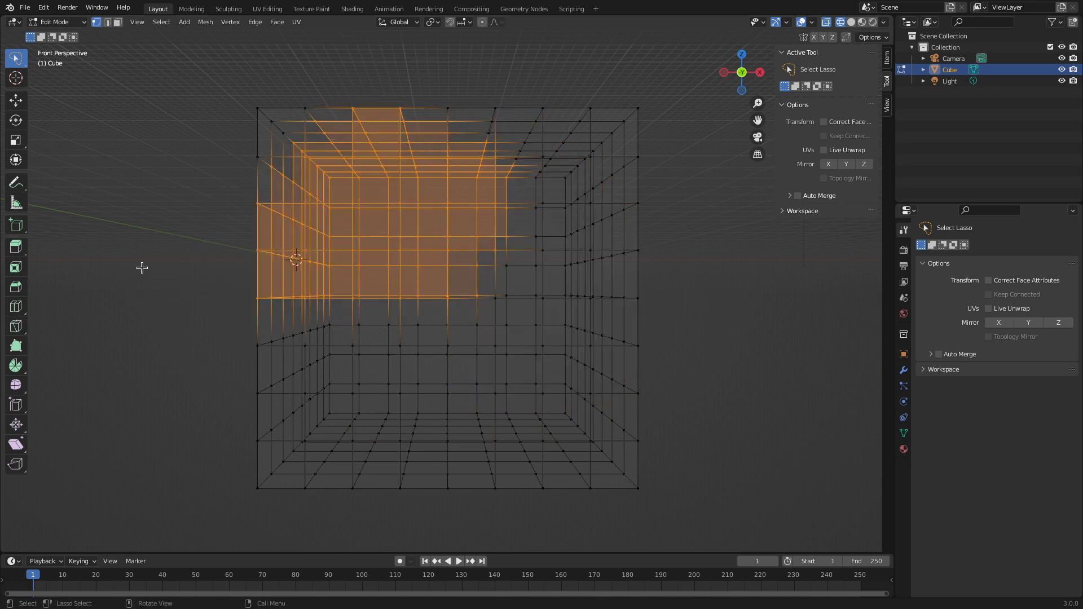
mouse_move(198, 88)
mouse_down()
mouse_move(309, 92)
mouse_move(96, 238)
mouse_up()
mouse_move(257, 118)
mouse_down()
mouse_move(232, 321)
mouse_move(253, 170)
mouse_up()
mouse_move(353, 74)
mouse_down()
mouse_move(665, 334)
mouse_move(144, 193)
mouse_up()
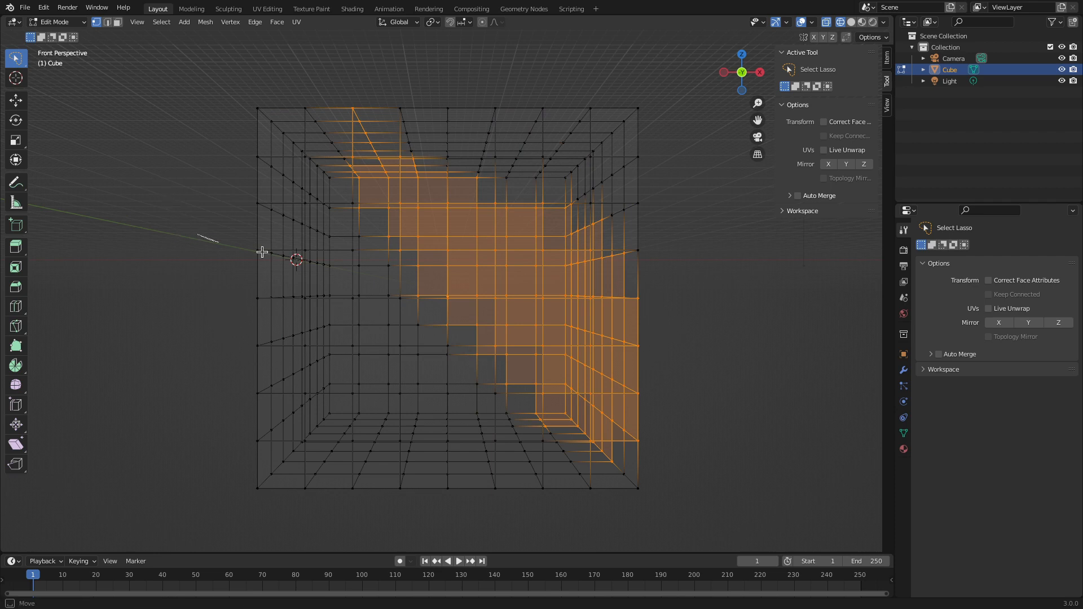
Step: Extend the lasso selection over the cube's lower-left and upper-left areas, then subtract its upper area with another lasso
mouse_move(261, 251)
mouse_down()
mouse_move(344, 519)
mouse_move(145, 425)
mouse_move(153, 329)
mouse_up()
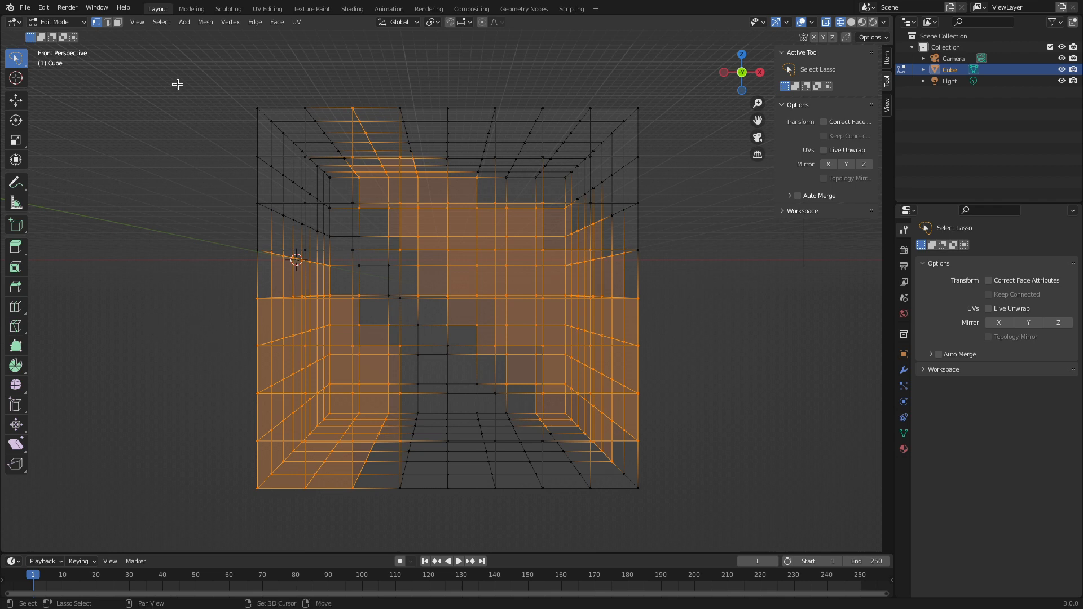
mouse_move(177, 84)
shift+mouse_down()
mouse_move(249, 283)
mouse_move(392, 289)
mouse_move(442, 247)
mouse_move(400, 48)
shift+mouse_up()
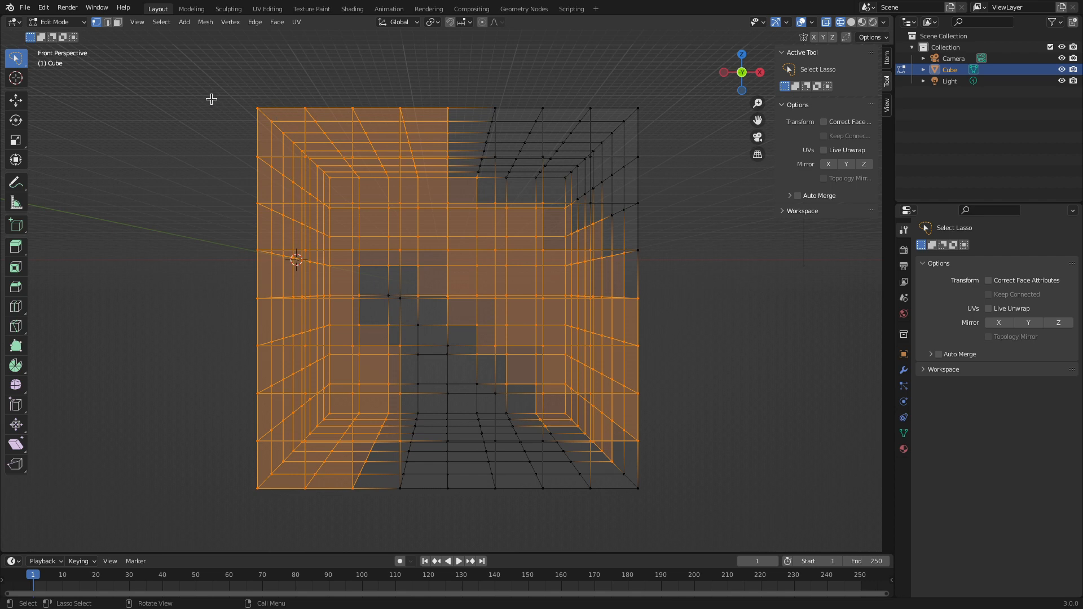
mouse_move(149, 85)
ctrl+mouse_down()
mouse_move(144, 188)
mouse_move(239, 323)
mouse_move(293, 323)
mouse_move(556, 178)
mouse_move(501, 43)
mouse_move(338, 29)
mouse_move(234, 49)
ctrl+mouse_up()
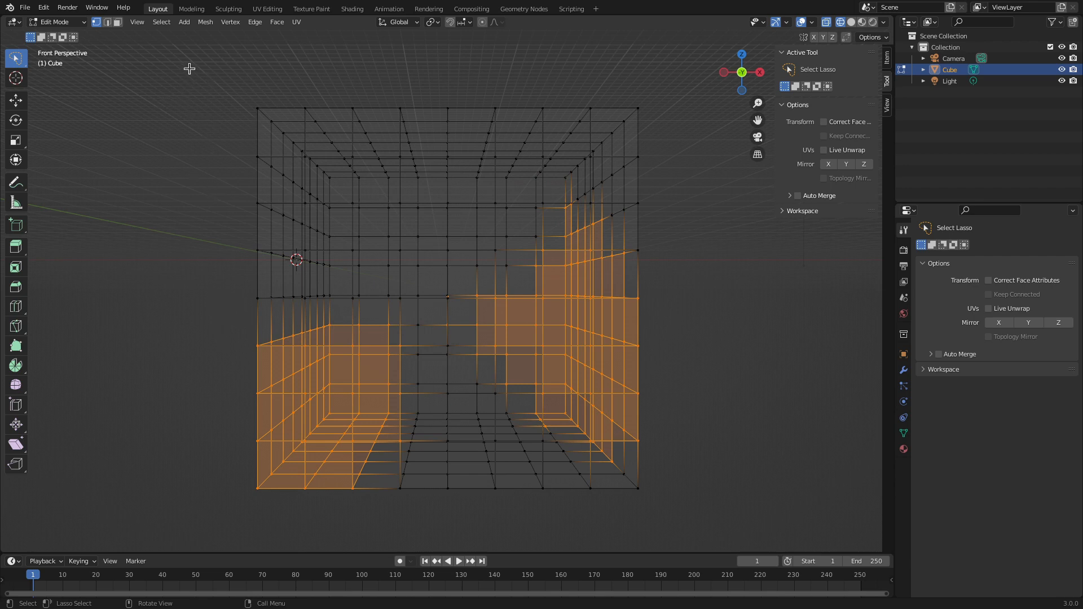
Step: Draw new lassos around the entire cube to select all of its vertices
mouse_move(189, 68)
mouse_down()
mouse_move(254, 469)
mouse_move(646, 577)
mouse_move(671, 73)
mouse_move(181, 84)
mouse_up()
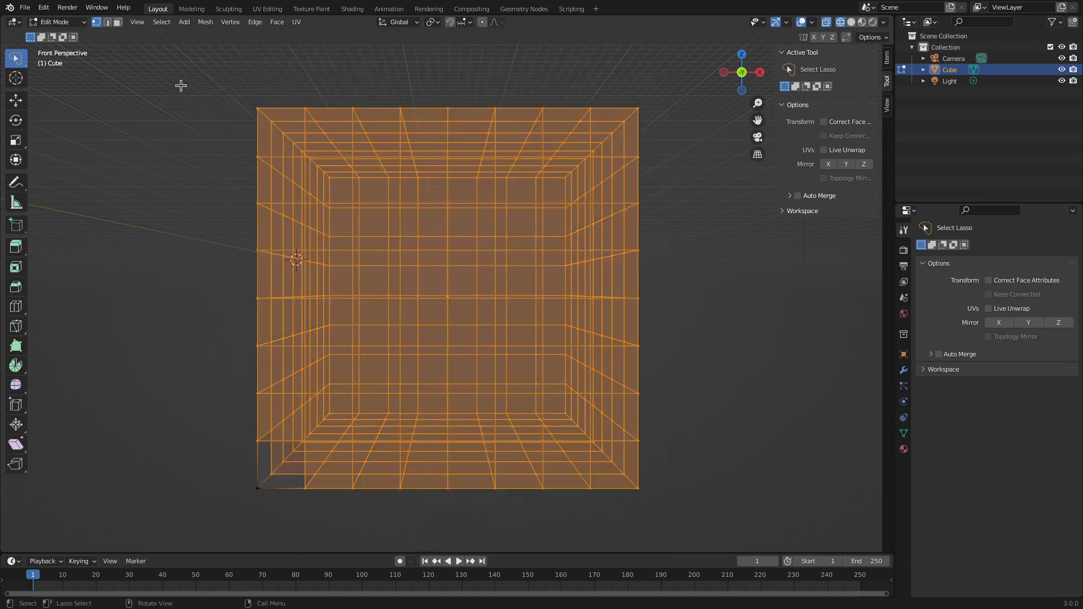
mouse_move(246, 72)
mouse_down()
mouse_move(193, 289)
mouse_move(983, 544)
mouse_move(623, 75)
mouse_up()
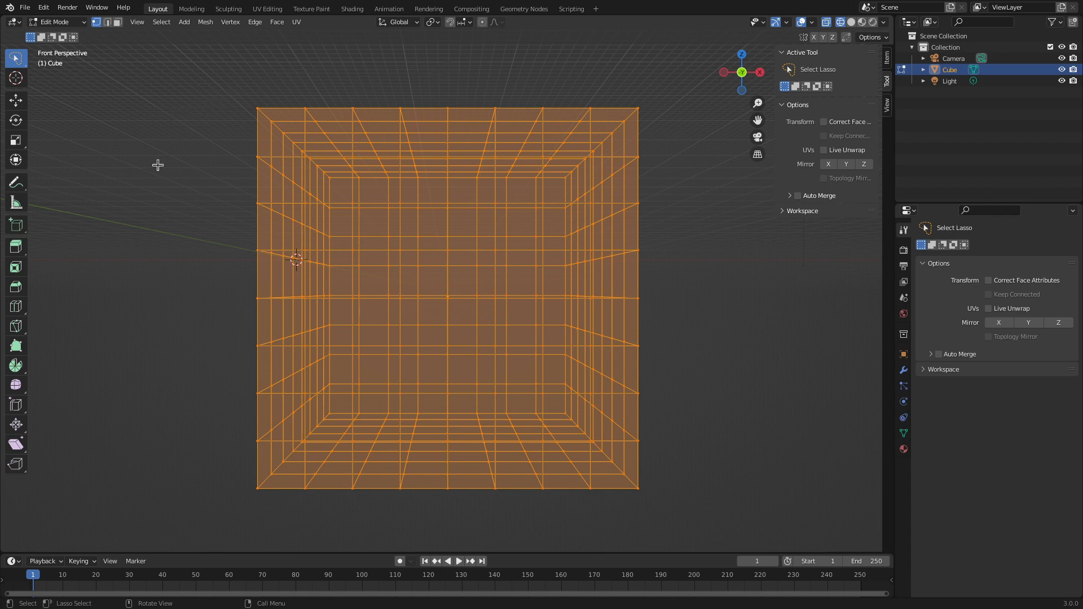
Step: Subtract the cube's upper half and then its lower-right area from the selection with freehand lassos
mouse_move(203, 89)
ctrl+mouse_down()
mouse_move(198, 181)
mouse_move(882, 309)
mouse_move(725, 25)
mouse_move(653, 58)
ctrl+mouse_up()
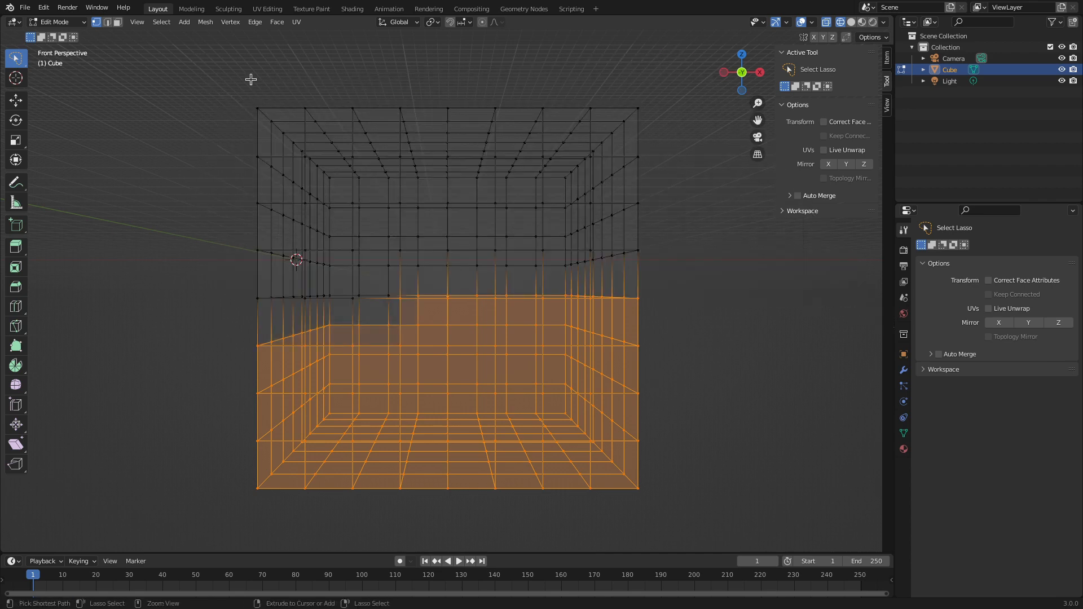
mouse_move(251, 79)
ctrl+mouse_down()
mouse_move(445, 99)
mouse_move(437, 526)
mouse_move(253, 563)
mouse_move(255, 257)
mouse_move(193, 106)
mouse_move(245, 235)
mouse_move(184, 153)
mouse_move(219, 204)
mouse_move(346, 56)
mouse_move(320, 190)
mouse_move(295, 209)
mouse_move(261, 128)
mouse_move(160, 124)
ctrl+mouse_up()
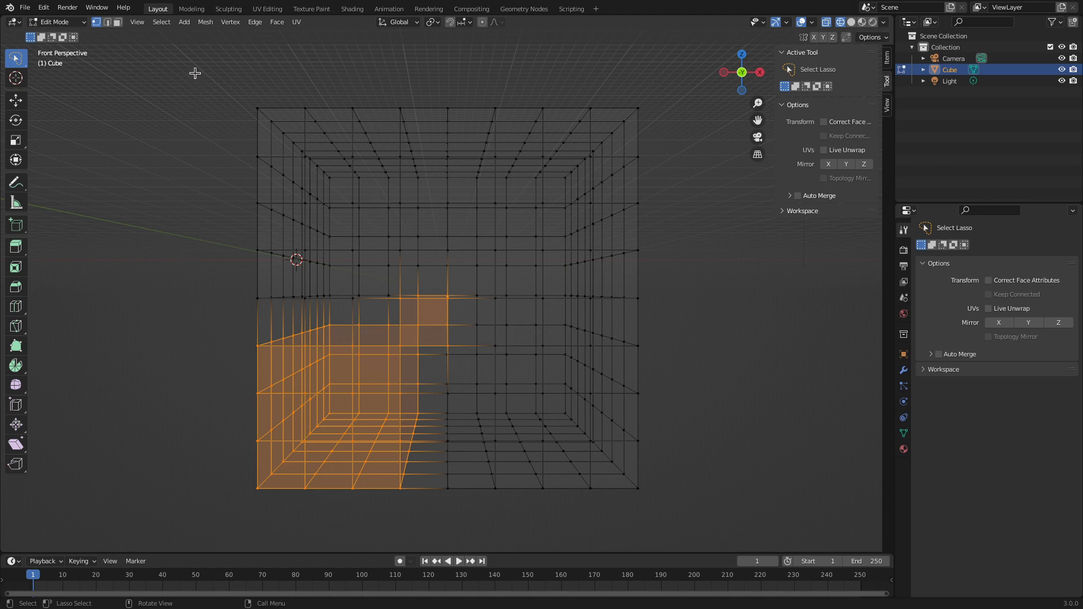
Step: Replace the selection with a new lasso around the cube's upper half, then draw another lasso that subtracts from it
mouse_move(195, 73)
mouse_down()
mouse_move(394, 272)
mouse_move(675, 196)
mouse_move(564, 85)
mouse_move(643, 89)
mouse_move(404, 231)
mouse_move(320, 221)
mouse_move(484, 289)
mouse_move(573, 126)
mouse_move(419, 68)
mouse_up()
click(228, 90)
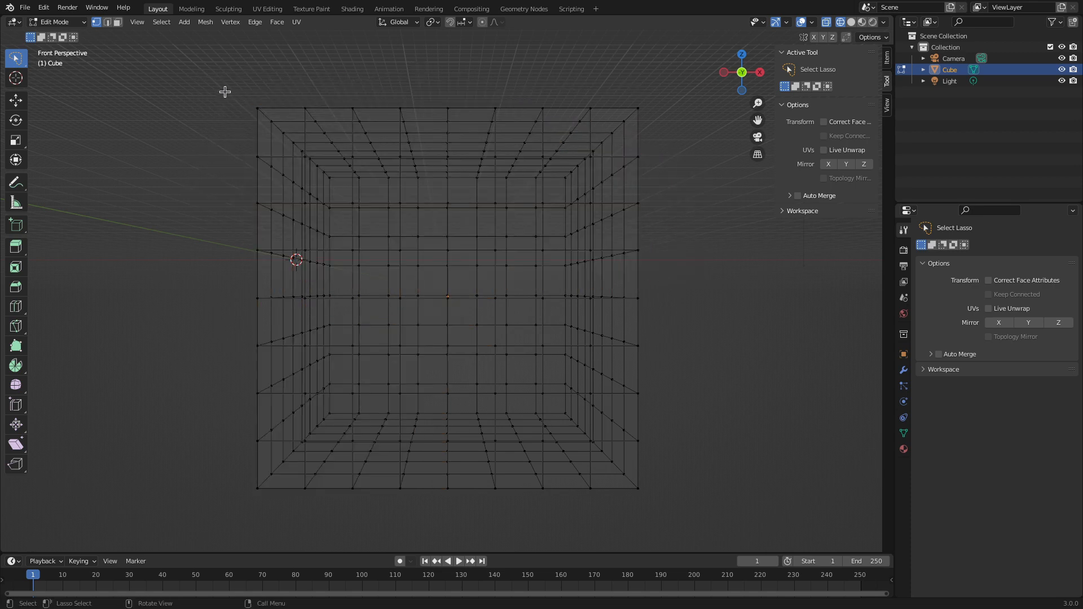
mouse_move(278, 73)
mouse_down()
mouse_move(304, 261)
mouse_move(511, 303)
mouse_move(719, 299)
mouse_move(718, 53)
mouse_move(715, 62)
mouse_up()
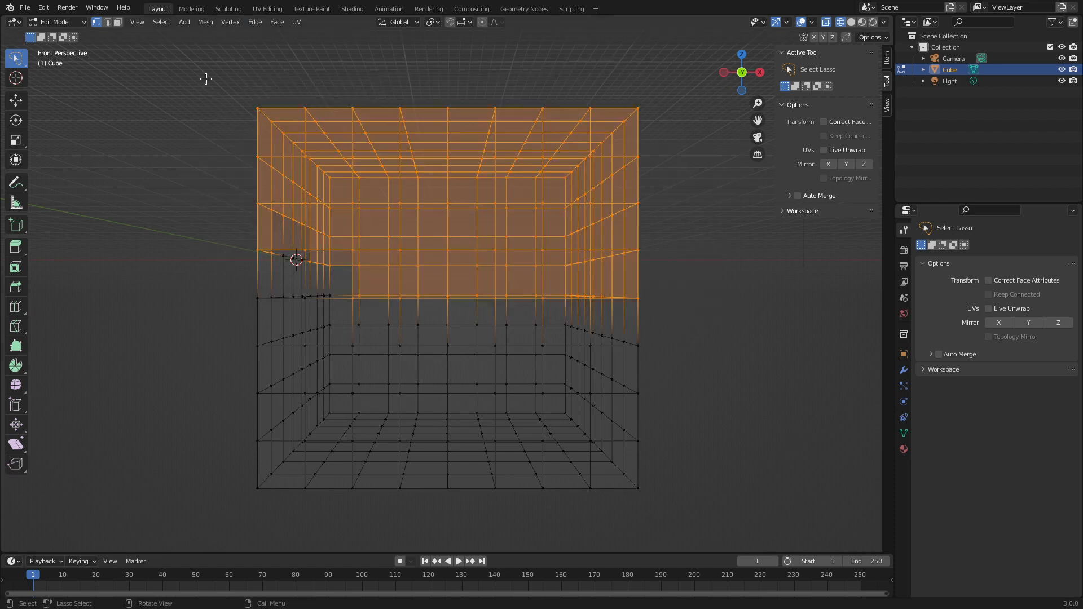
mouse_move(205, 78)
ctrl+mouse_down()
mouse_move(505, 92)
mouse_move(455, 319)
mouse_move(370, 498)
mouse_move(201, 250)
mouse_move(200, 172)
ctrl+mouse_up()
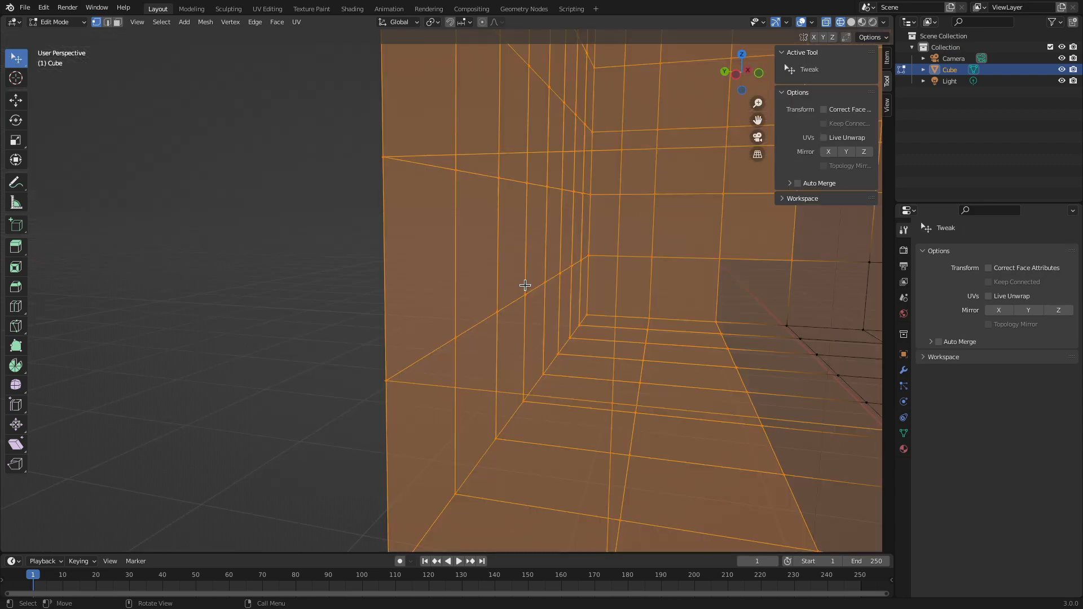
scroll(525, 285, down, 10)
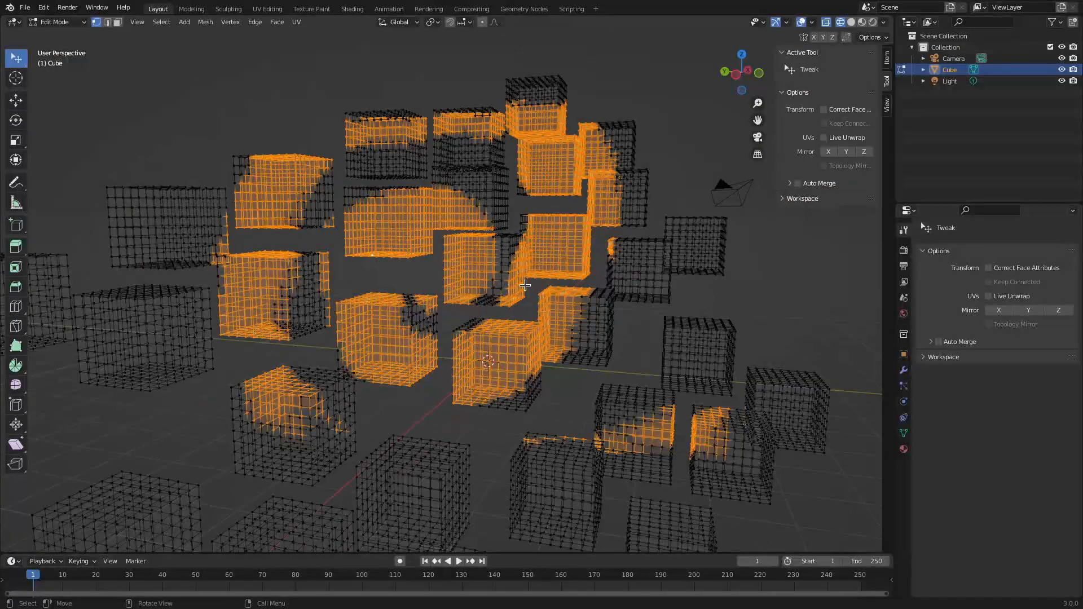